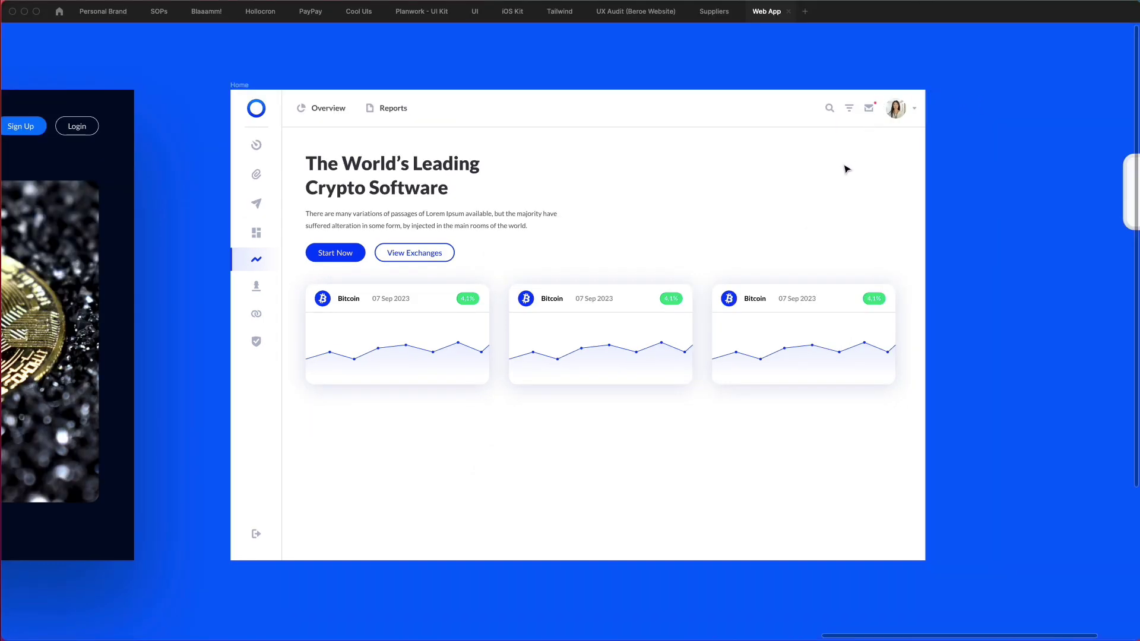
Move the monitor-and-phone illustration closer to the edge of the Home frame.
{"action": "scroll", "coordinate": [798, 159], "scroll_direction": "right", "scroll_amount": 5}
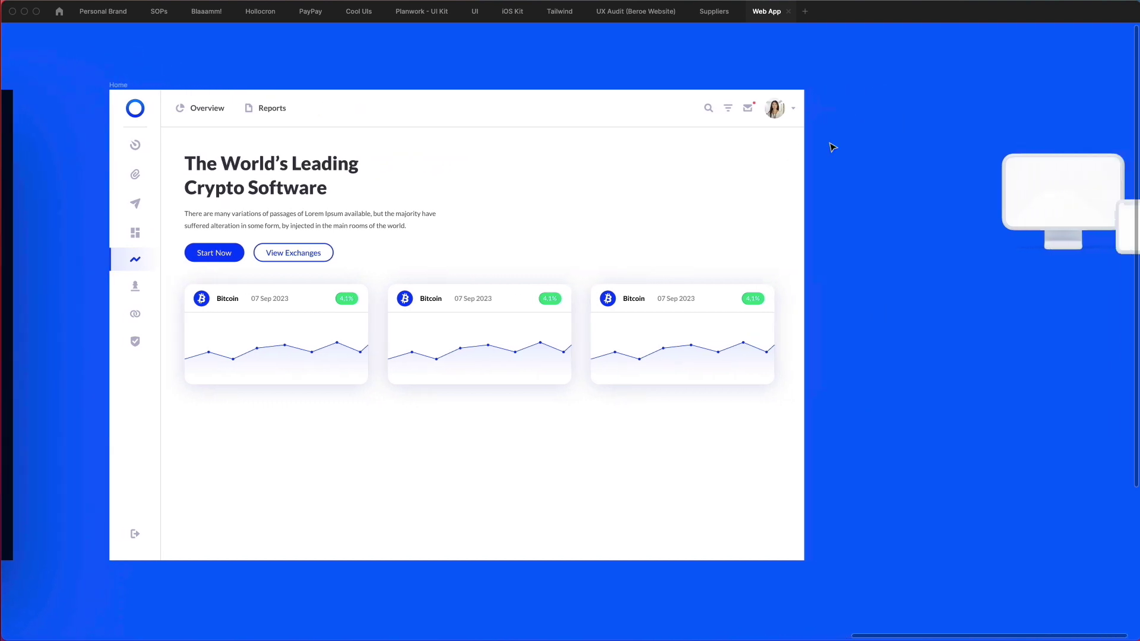
{"action": "left_click_drag", "start_coordinate": [1051, 209], "coordinate": [956, 203]}
{"action": "left_click", "coordinate": [956, 203]}
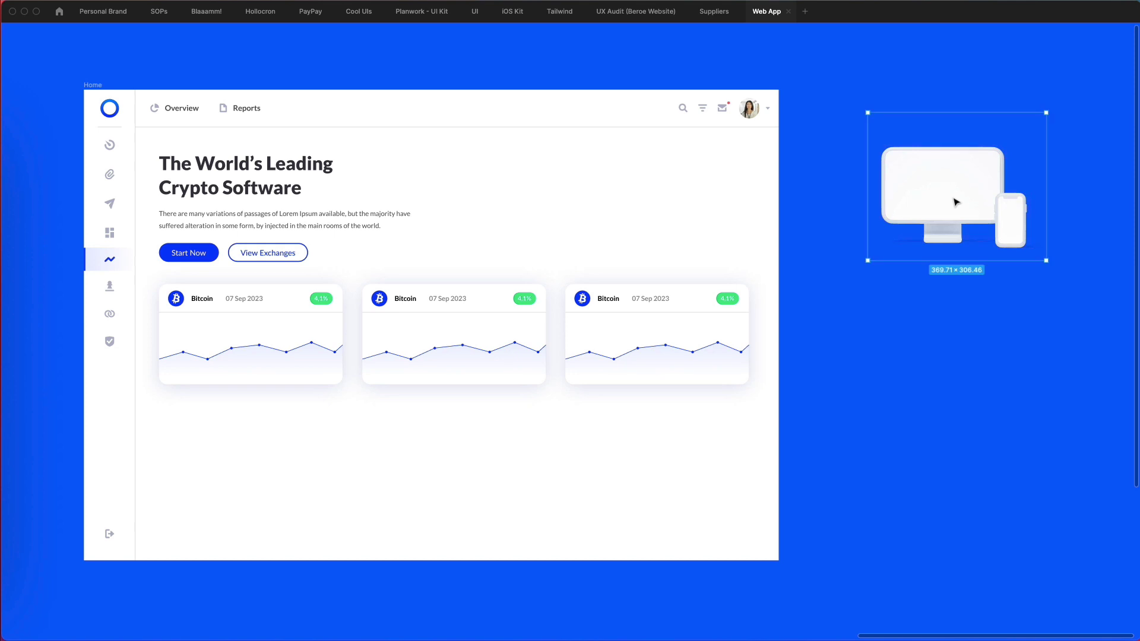
Look through the 3D characters, hands, devices, tools, objects and shapes on the Symbols page of the Blaaamm! file.
{"action": "left_click", "coordinate": [207, 12]}
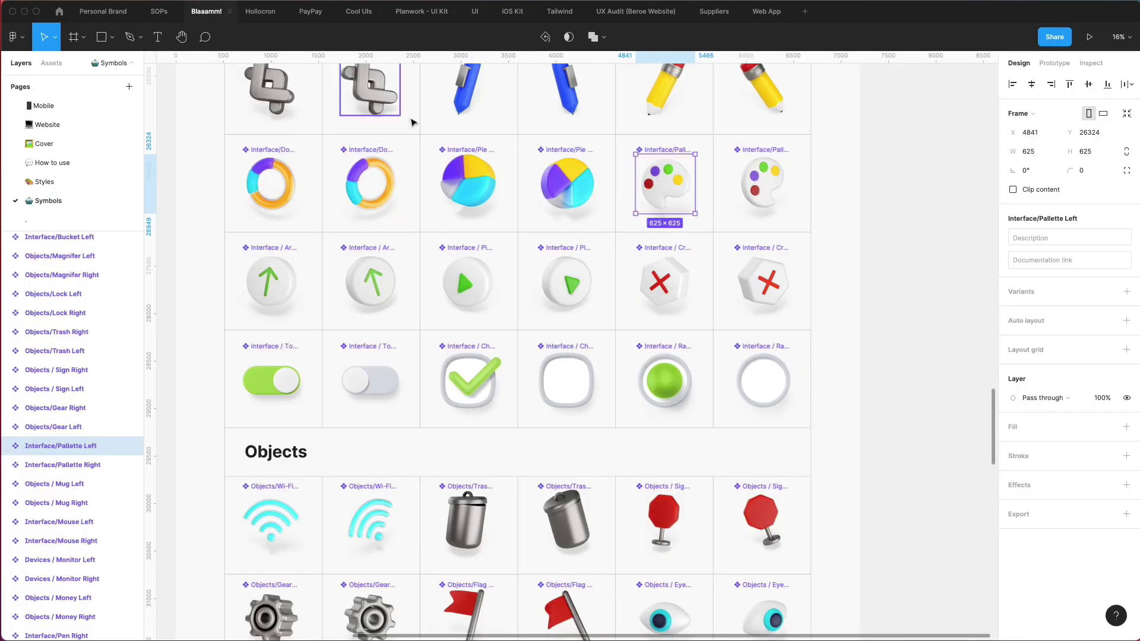
{"action": "scroll", "coordinate": [419, 143], "scroll_direction": "down", "scroll_amount": 5}
{"action": "scroll", "coordinate": [419, 143], "scroll_direction": "down", "scroll_amount": 10}
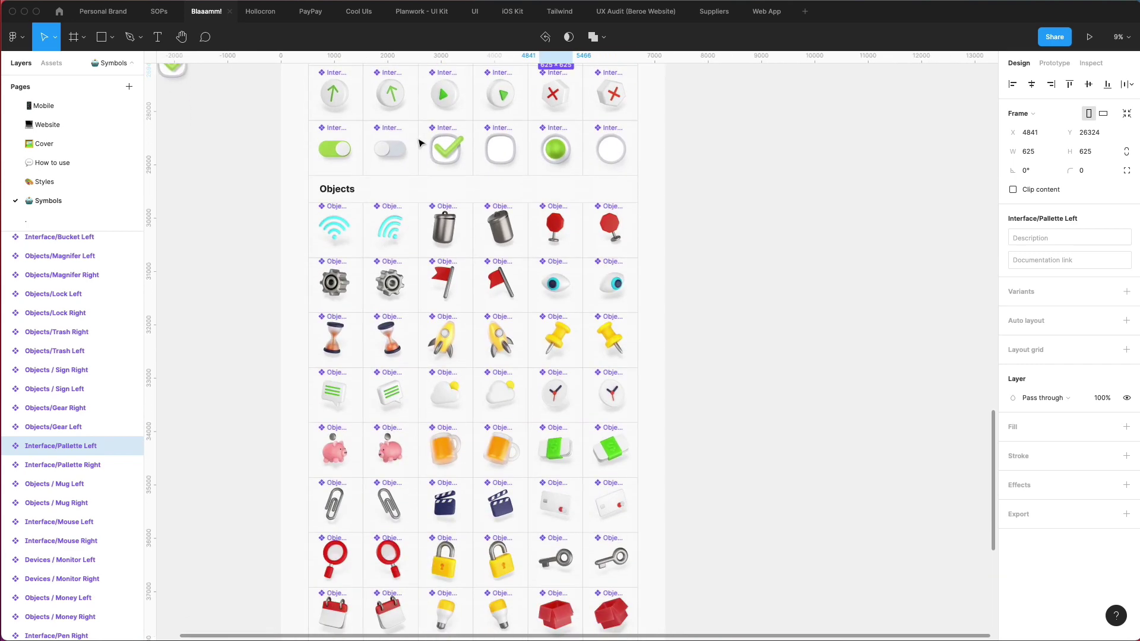
{"action": "scroll", "coordinate": [419, 142], "scroll_direction": "down", "scroll_amount": 2}
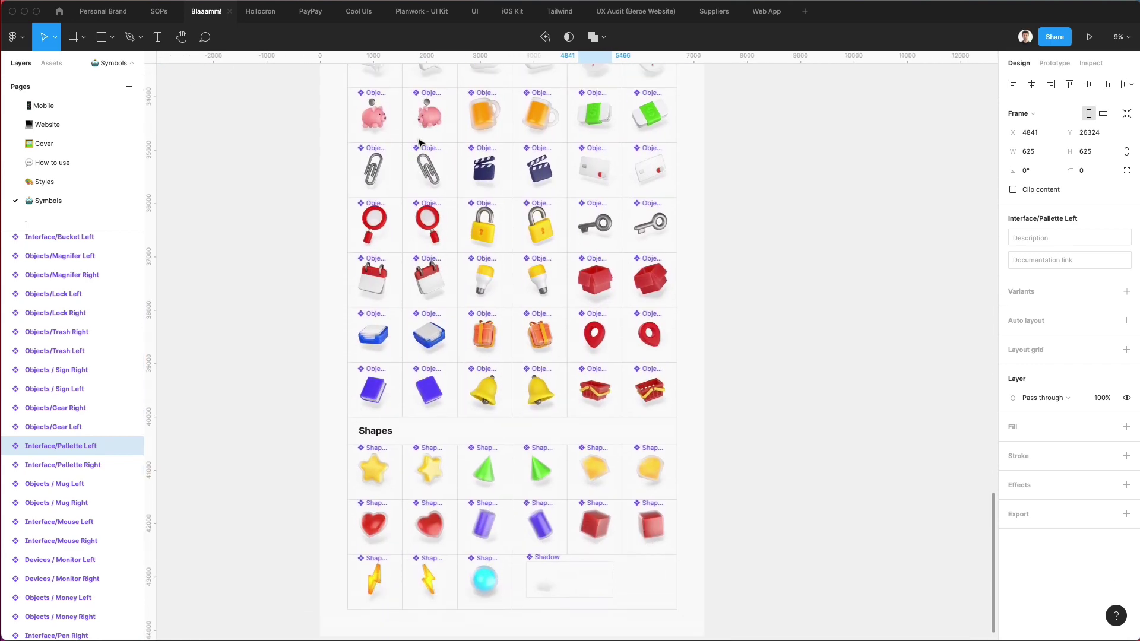
{"action": "scroll", "coordinate": [419, 142], "scroll_direction": "up", "scroll_amount": 10}
{"action": "scroll", "coordinate": [419, 143], "scroll_direction": "up", "scroll_amount": 5}
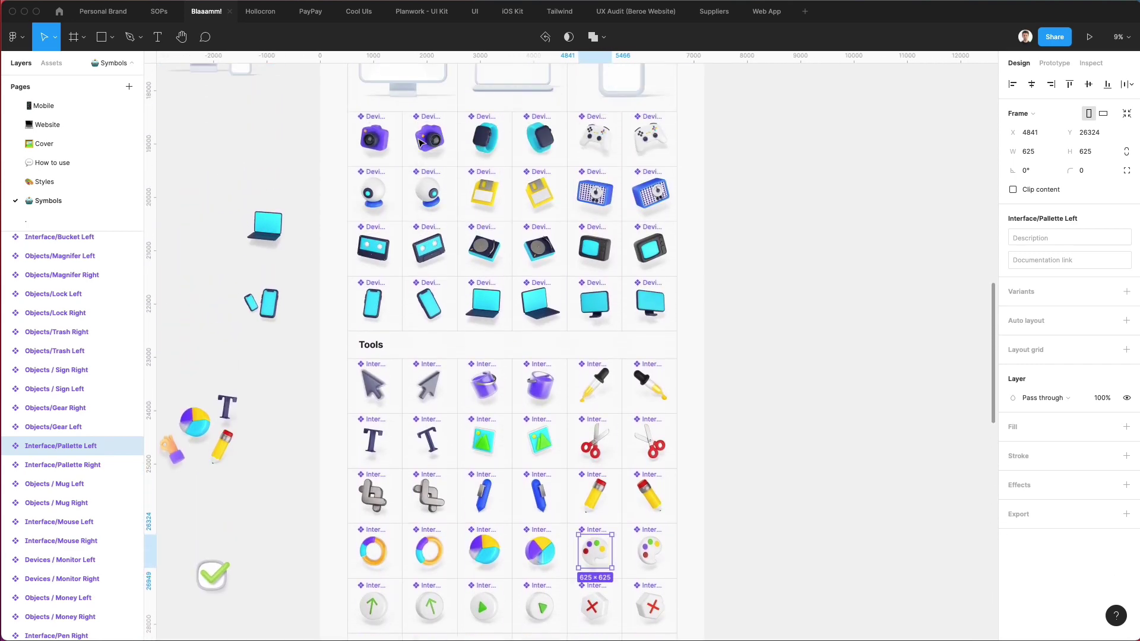
{"action": "scroll", "coordinate": [420, 142], "scroll_direction": "up", "scroll_amount": 5}
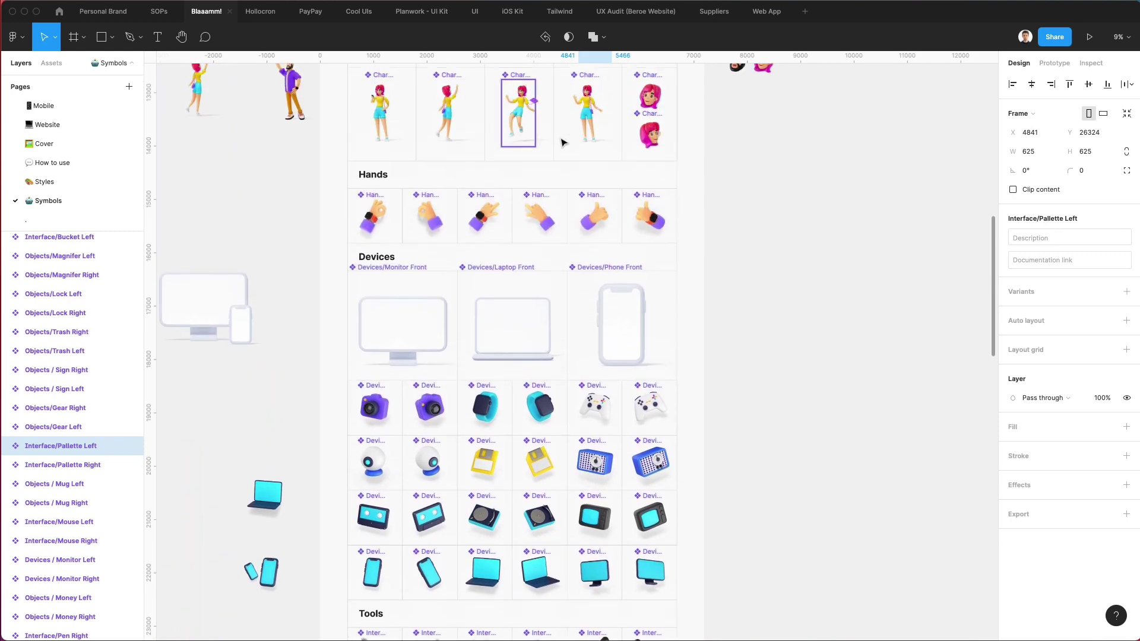
{"action": "left_click", "coordinate": [757, 219]}
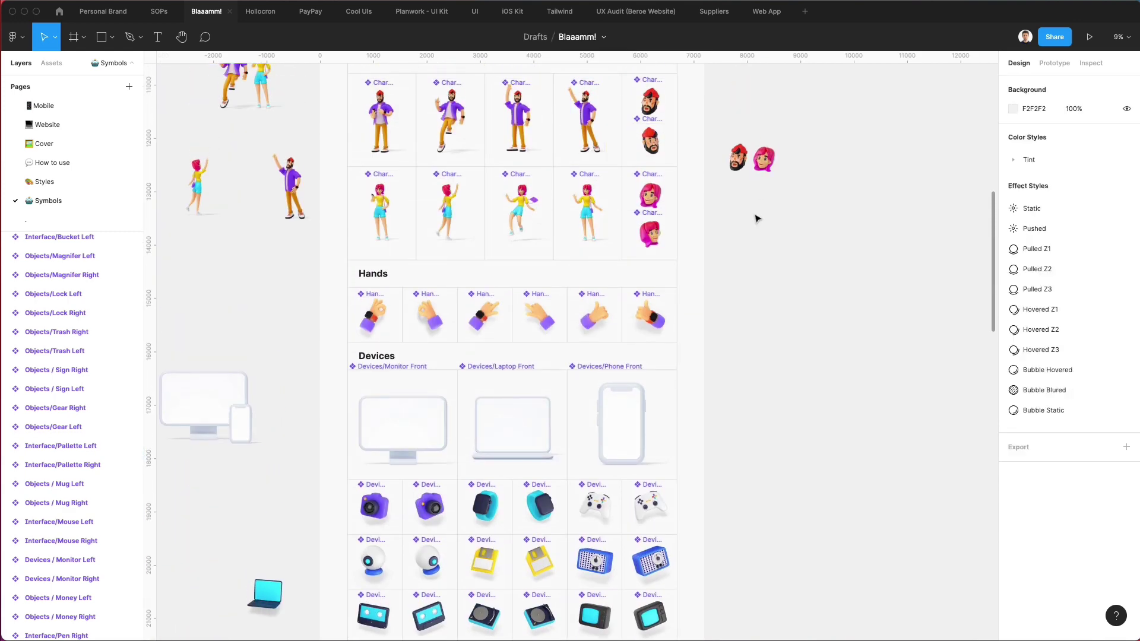
Switch to the Web App file and place the monitor-and-phone illustration beside the Home heading, above the third Bitcoin card, nudging it slightly down.
{"action": "left_click", "coordinate": [760, 14]}
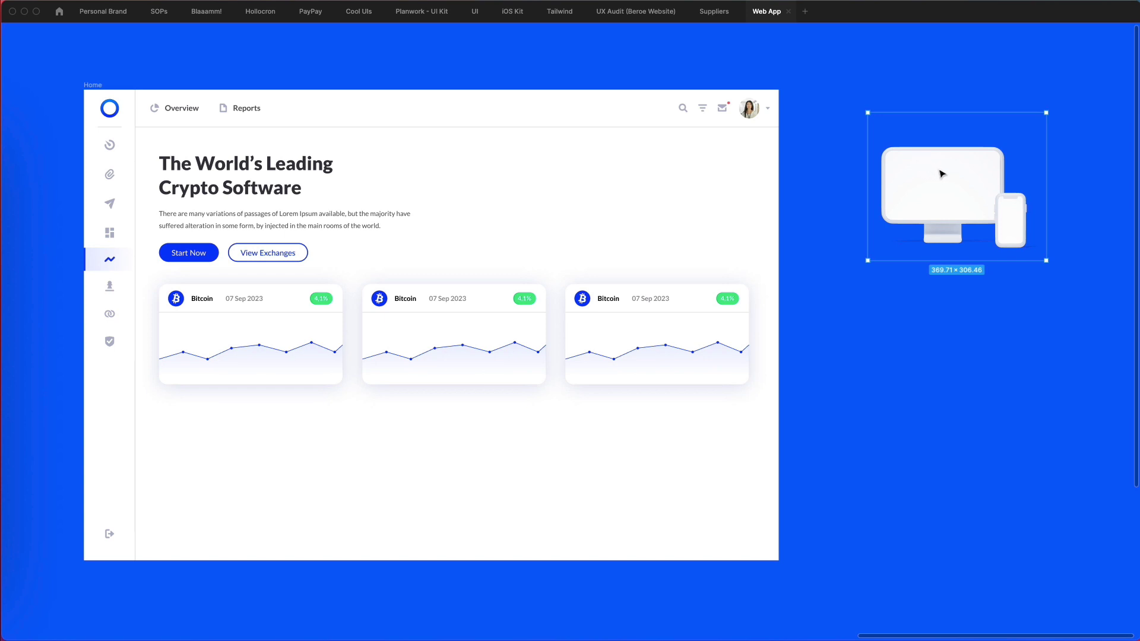
{"action": "left_click_drag", "start_coordinate": [941, 174], "coordinate": [667, 183]}
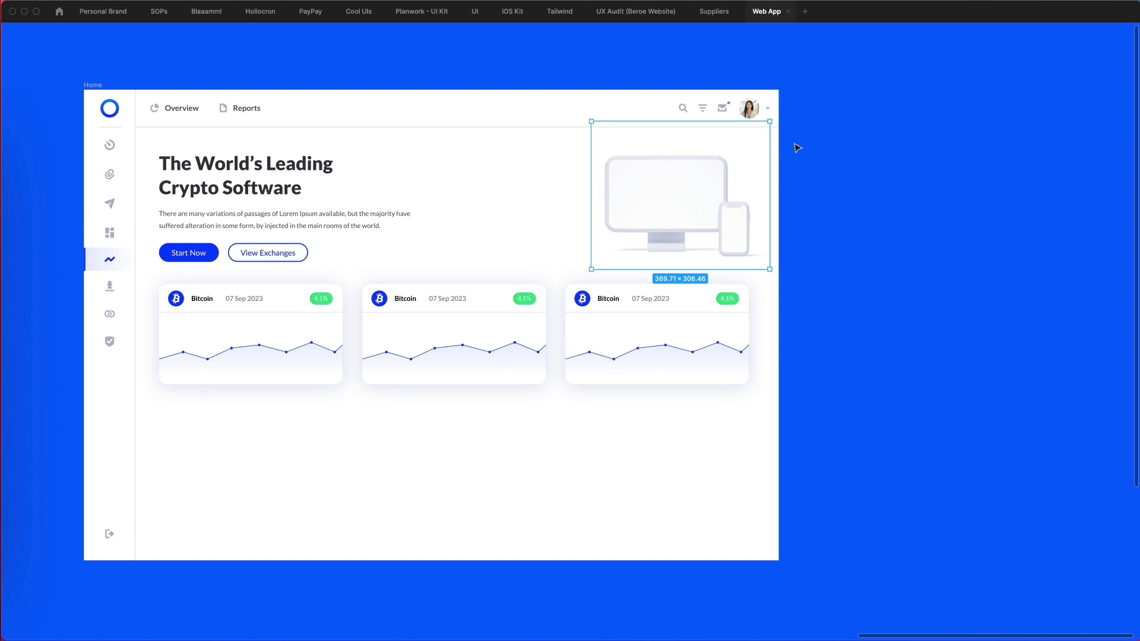
{"action": "scroll", "coordinate": [755, 225], "scroll_direction": "left", "scroll_amount": 3}
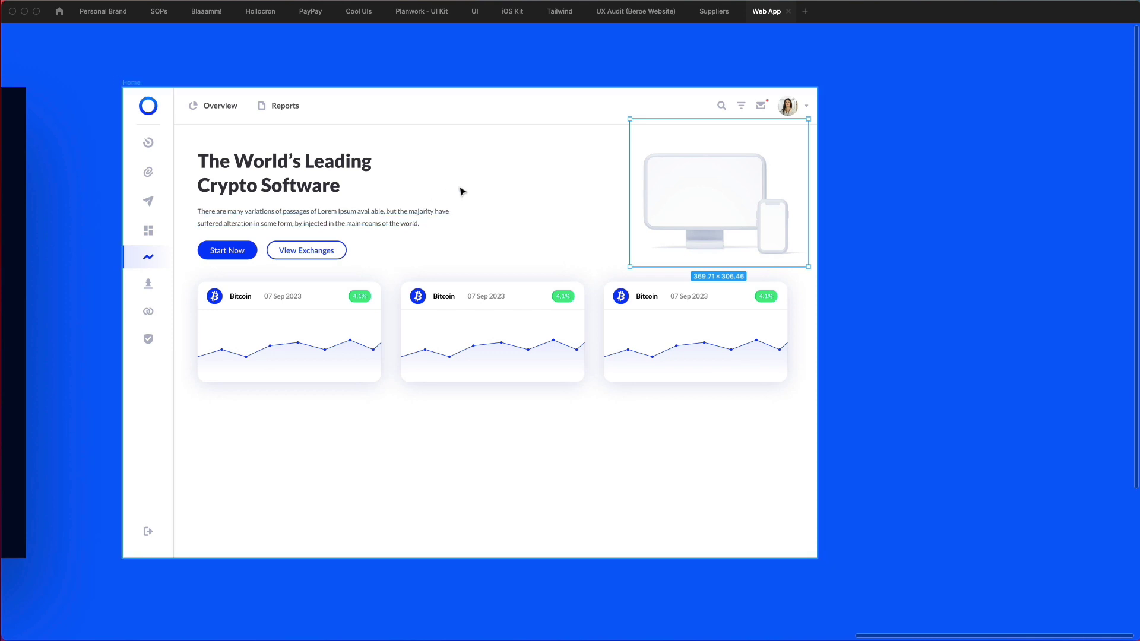
{"action": "scroll", "coordinate": [463, 191], "scroll_direction": "up", "scroll_amount": 2}
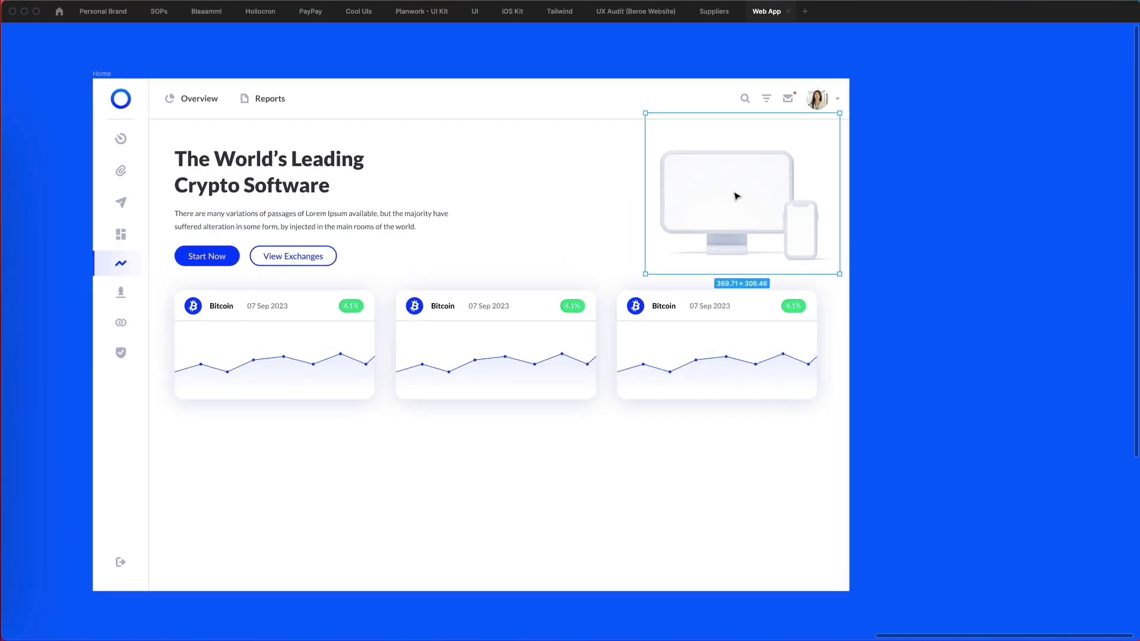
{"action": "mouse_move", "coordinate": [744, 198]}
{"action": "left_mouse_down"}
{"action": "mouse_move", "coordinate": [735, 198]}
{"action": "mouse_move", "coordinate": [746, 201]}
{"action": "left_mouse_up"}
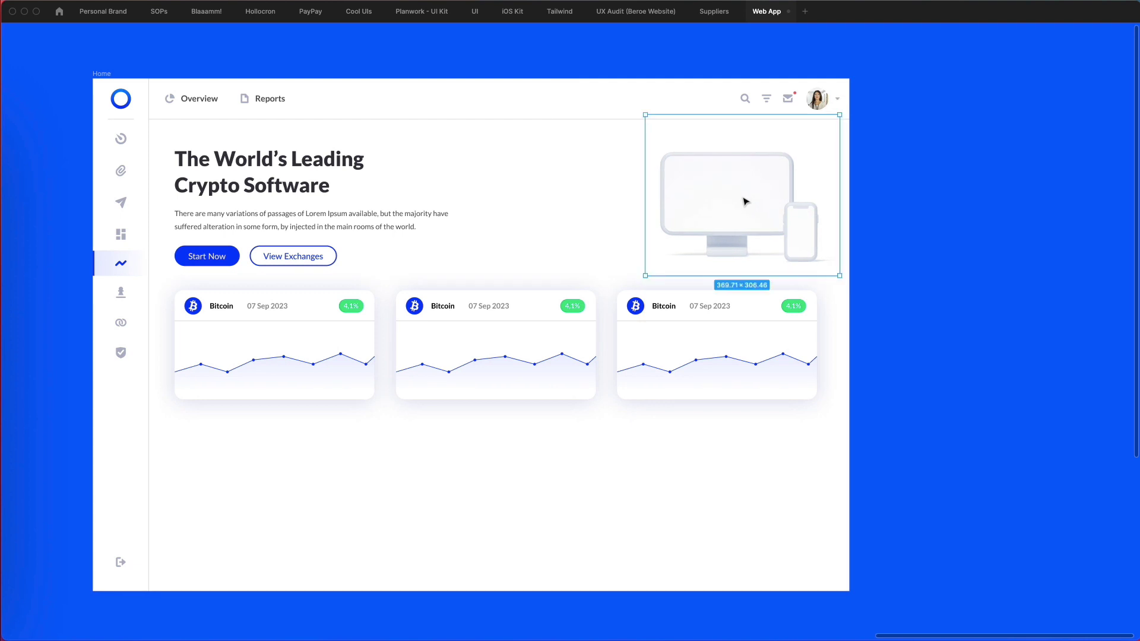
{"action": "key", "text": "Escape"}
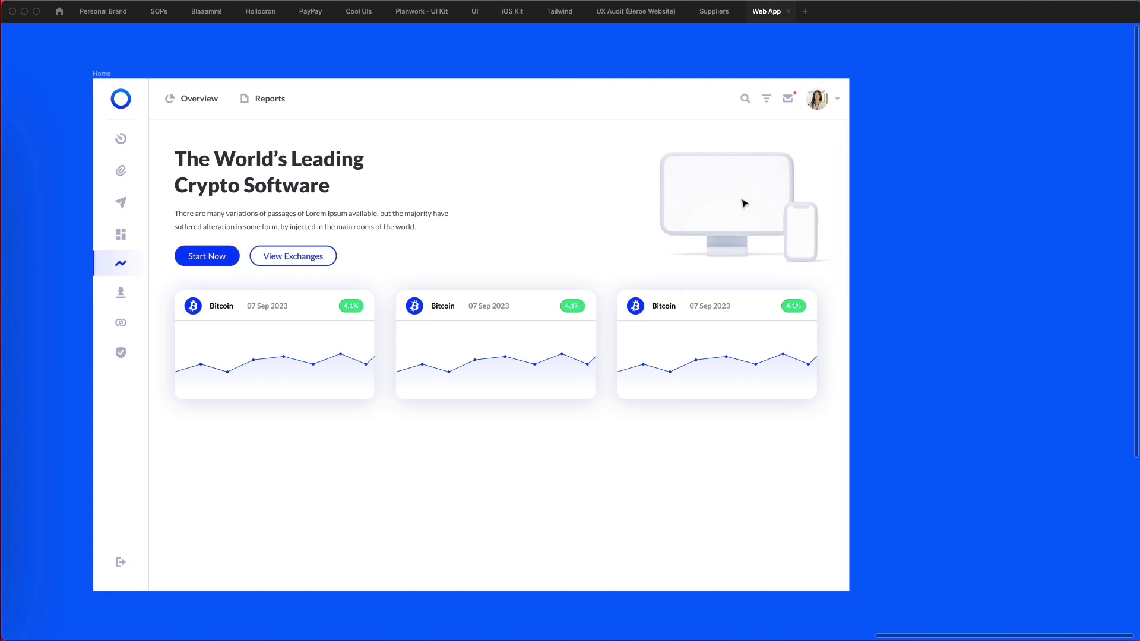
{"action": "key", "text": "super+z"}
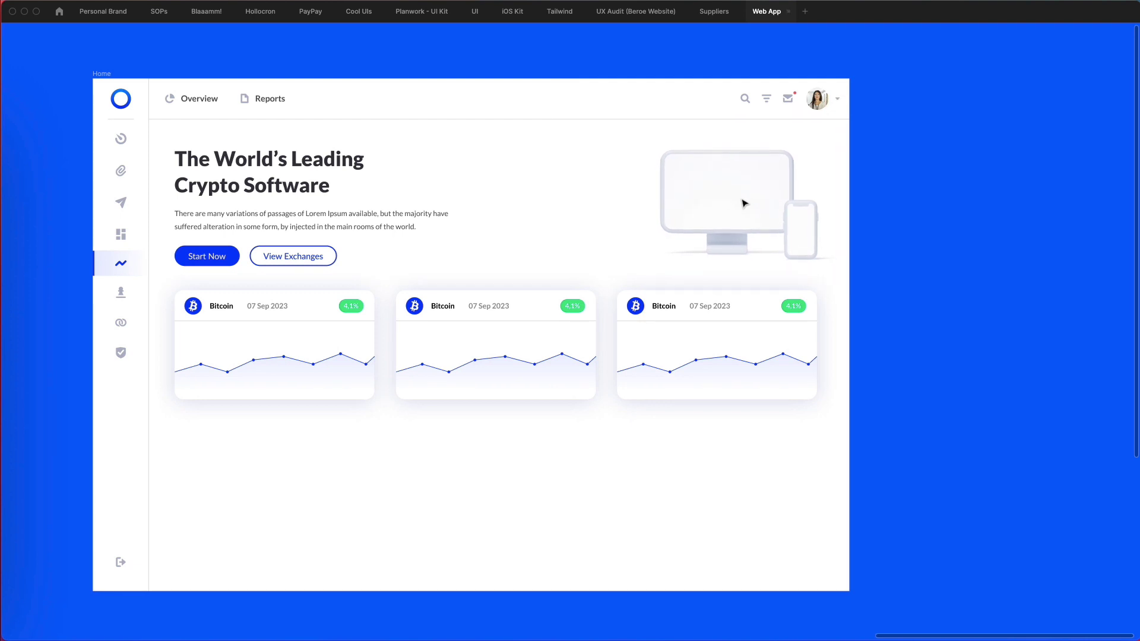
{"action": "key", "text": "super+shift+z"}
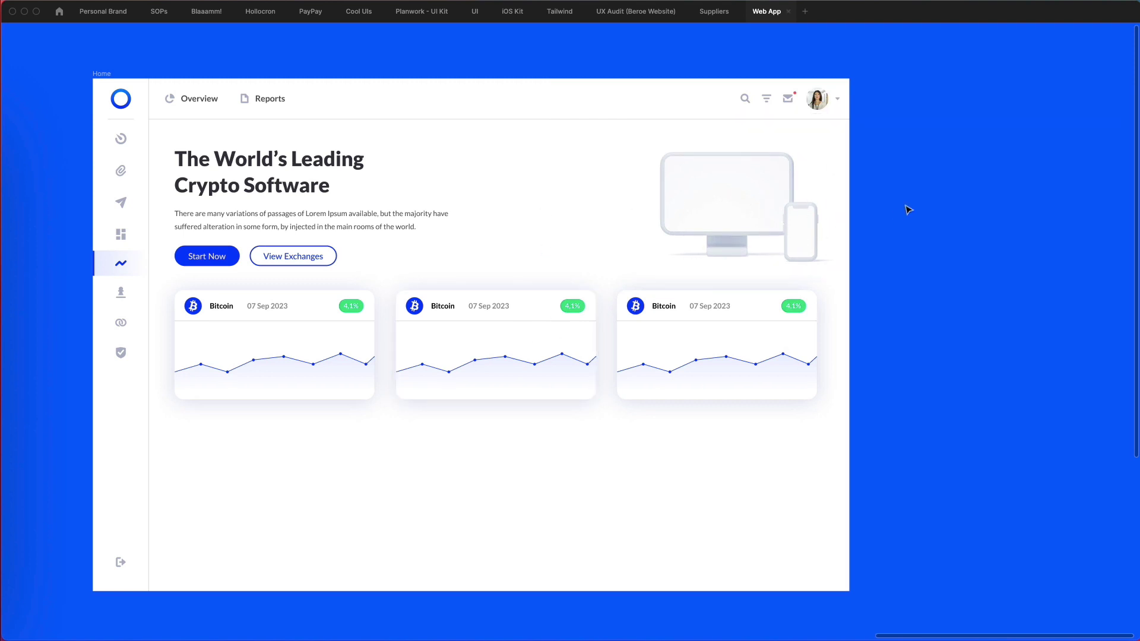
Set the fill of the middle card's Bitcoin icon circle to yellow FFB800.
{"action": "scroll", "coordinate": [912, 208], "scroll_direction": "left", "scroll_amount": 3}
{"action": "scroll", "coordinate": [912, 208], "scroll_direction": "down", "scroll_amount": 2}
{"action": "scroll", "coordinate": [912, 208], "scroll_direction": "left", "scroll_amount": 1}
{"action": "scroll", "coordinate": [912, 208], "scroll_direction": "down", "scroll_amount": 1}
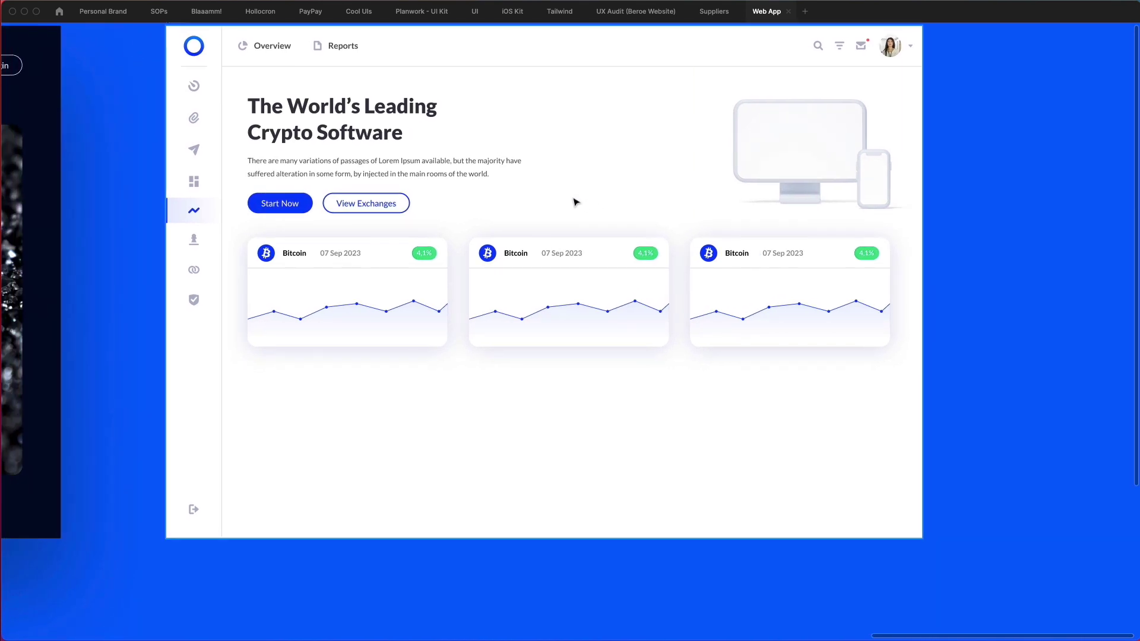
{"action": "scroll", "coordinate": [346, 254], "scroll_direction": "up", "scroll_amount": 3}
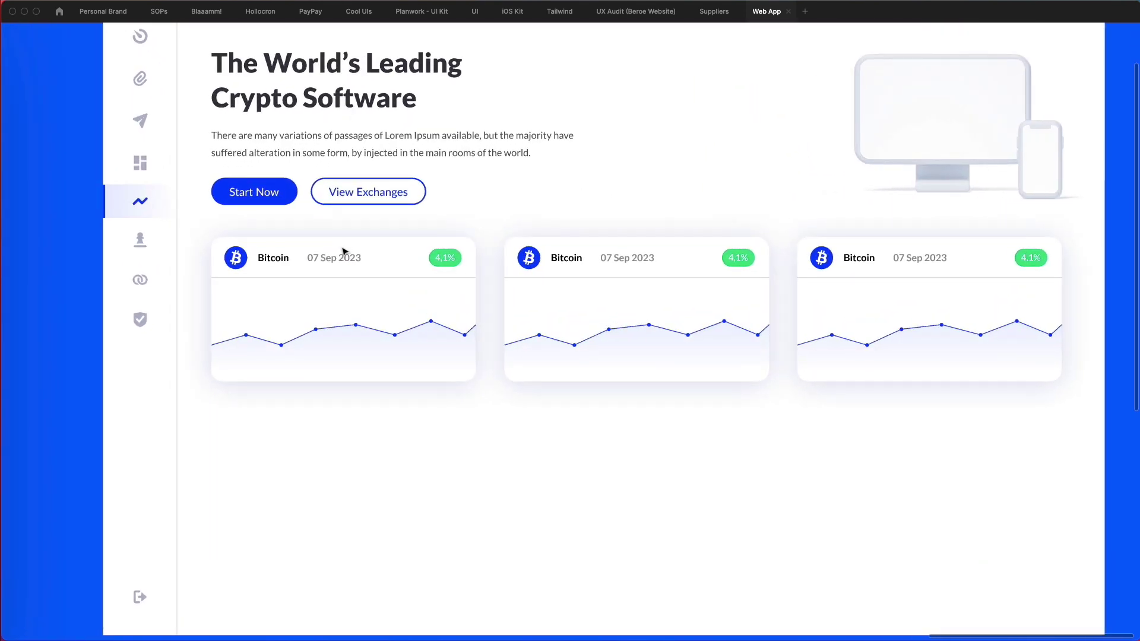
{"action": "scroll", "coordinate": [344, 251], "scroll_direction": "right", "scroll_amount": 3}
{"action": "scroll", "coordinate": [343, 251], "scroll_direction": "up", "scroll_amount": 2}
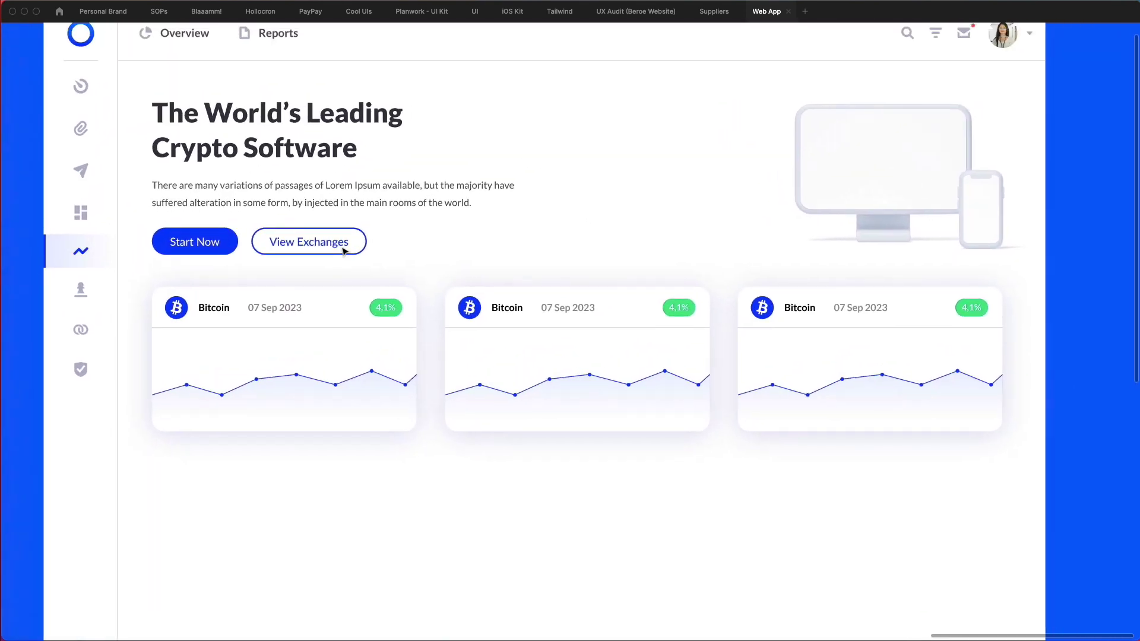
{"action": "left_click", "coordinate": [466, 307]}
{"action": "key", "text": "super+backslash"}
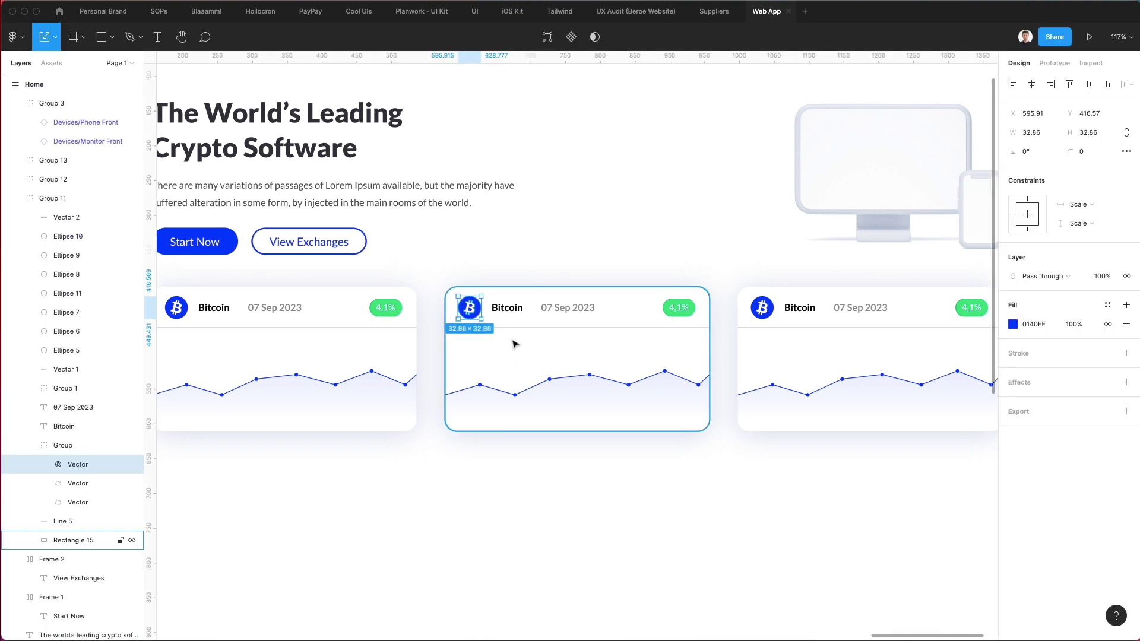
{"action": "scroll", "coordinate": [797, 257], "scroll_direction": "left", "scroll_amount": 2}
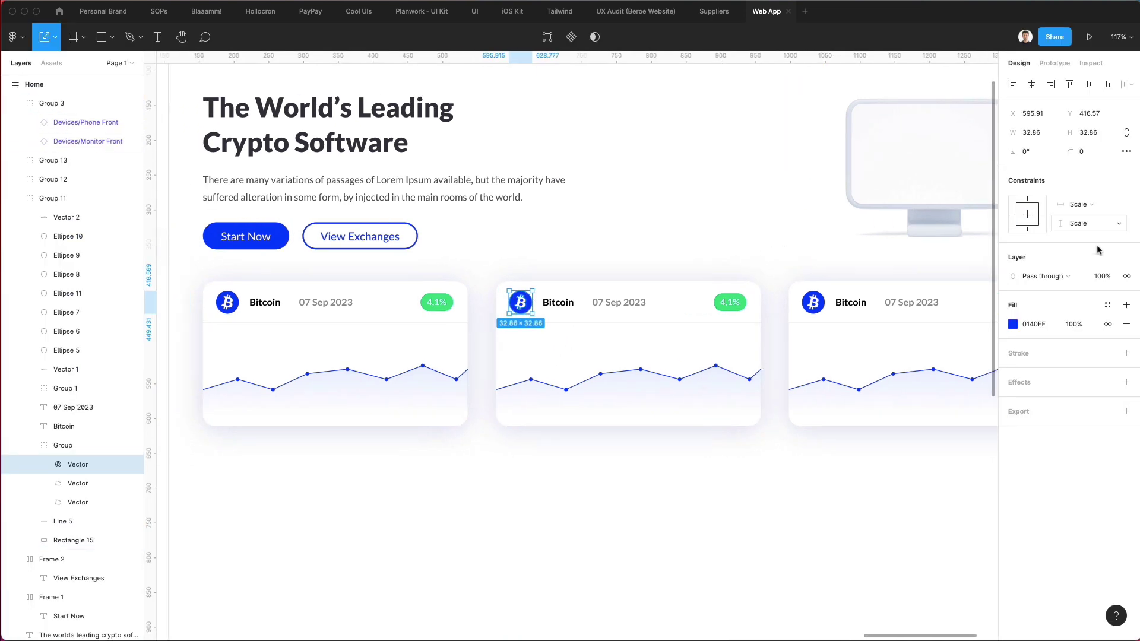
{"action": "left_click", "coordinate": [1011, 325]}
{"action": "left_click", "coordinate": [871, 608]}
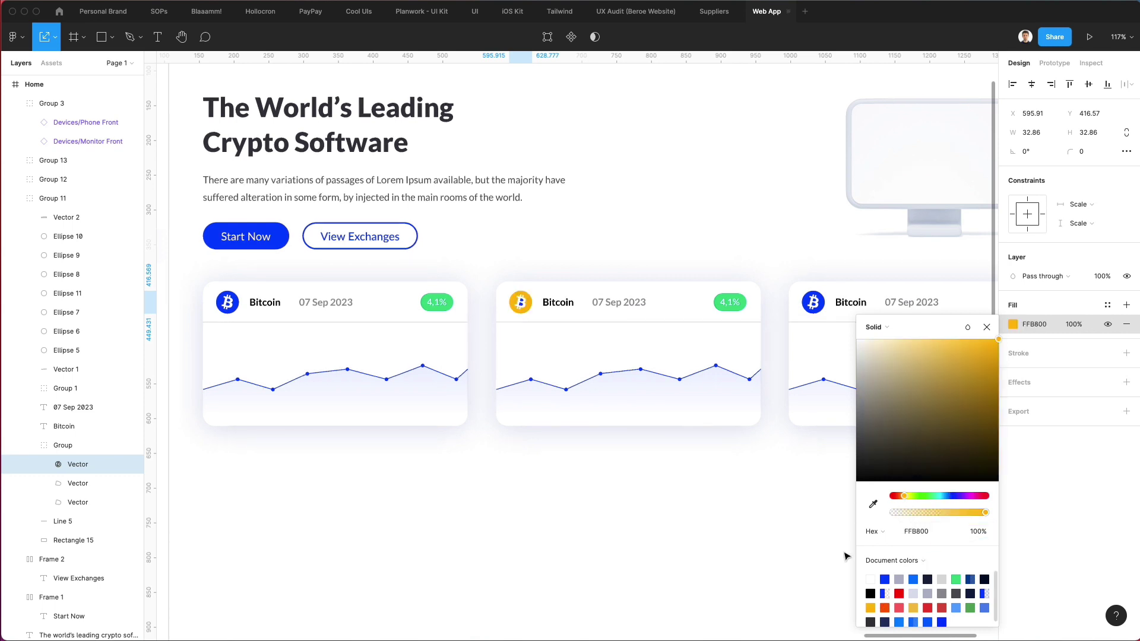
Recolour the two inner shapes of the middle card's Bitcoin symbol with the circle's yellow FFB800.
{"action": "scroll", "coordinate": [537, 272], "scroll_direction": "up", "scroll_amount": 3}
{"action": "scroll", "coordinate": [526, 291], "scroll_direction": "up", "scroll_amount": 10}
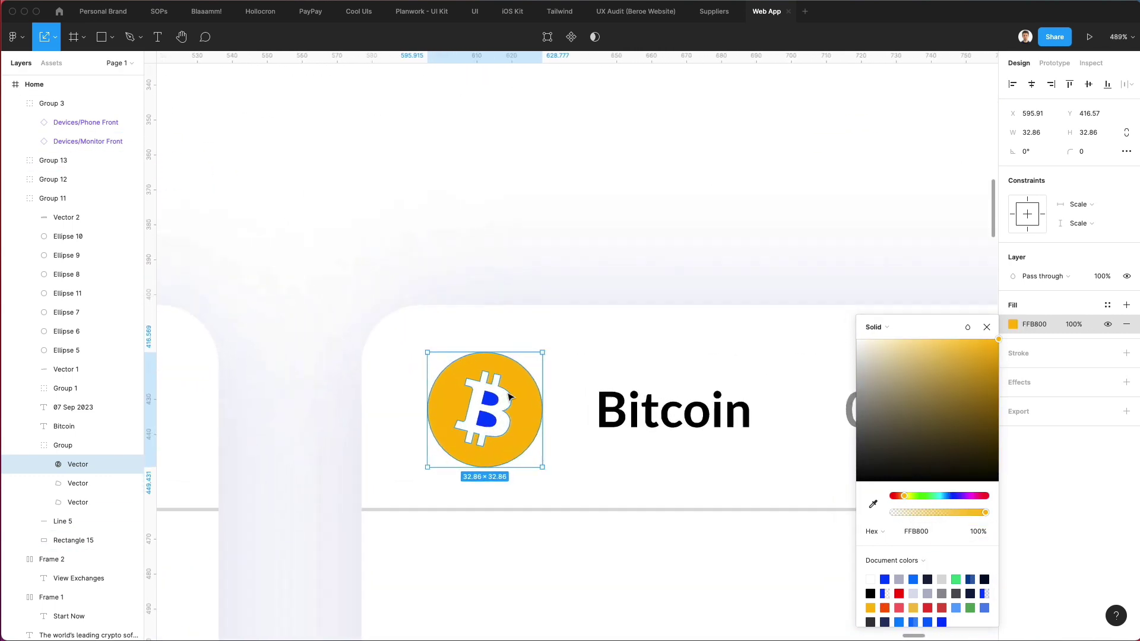
{"action": "left_click", "coordinate": [484, 434]}
{"action": "left_click", "coordinate": [484, 433], "text": "shift"}
{"action": "key", "text": "i"}
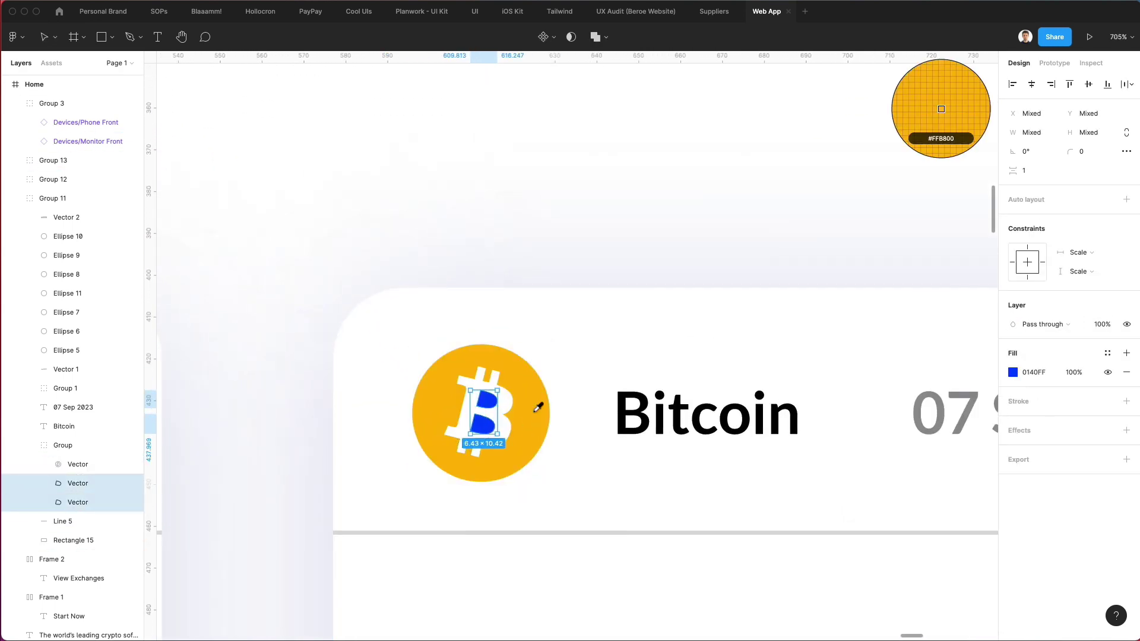
{"action": "left_click", "coordinate": [539, 407]}
{"action": "scroll", "coordinate": [555, 303], "scroll_direction": "down", "scroll_amount": 3}
{"action": "scroll", "coordinate": [557, 304], "scroll_direction": "down", "scroll_amount": 10}
{"action": "left_click", "coordinate": [583, 255]}
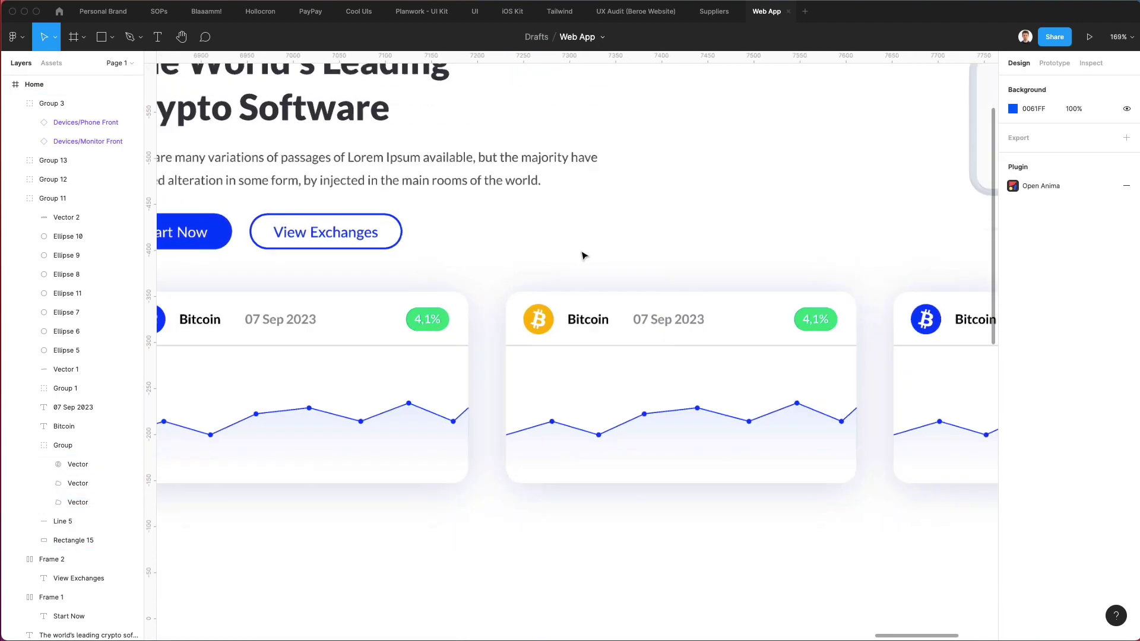
Fill the circle and both inner shapes of the third card's Bitcoin icon with the document's green 00D984.
{"action": "scroll", "coordinate": [583, 255], "scroll_direction": "down", "scroll_amount": 2}
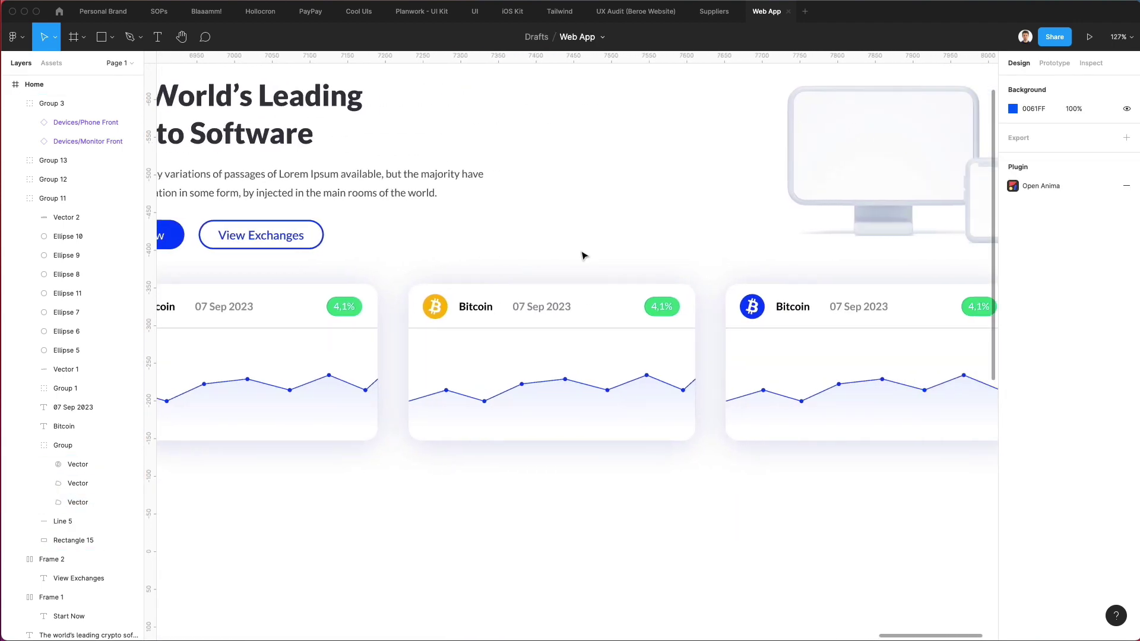
{"action": "scroll", "coordinate": [753, 307], "scroll_direction": "up", "scroll_amount": 10}
{"action": "left_click", "coordinate": [746, 301]}
{"action": "left_click", "coordinate": [763, 300], "text": "shift"}
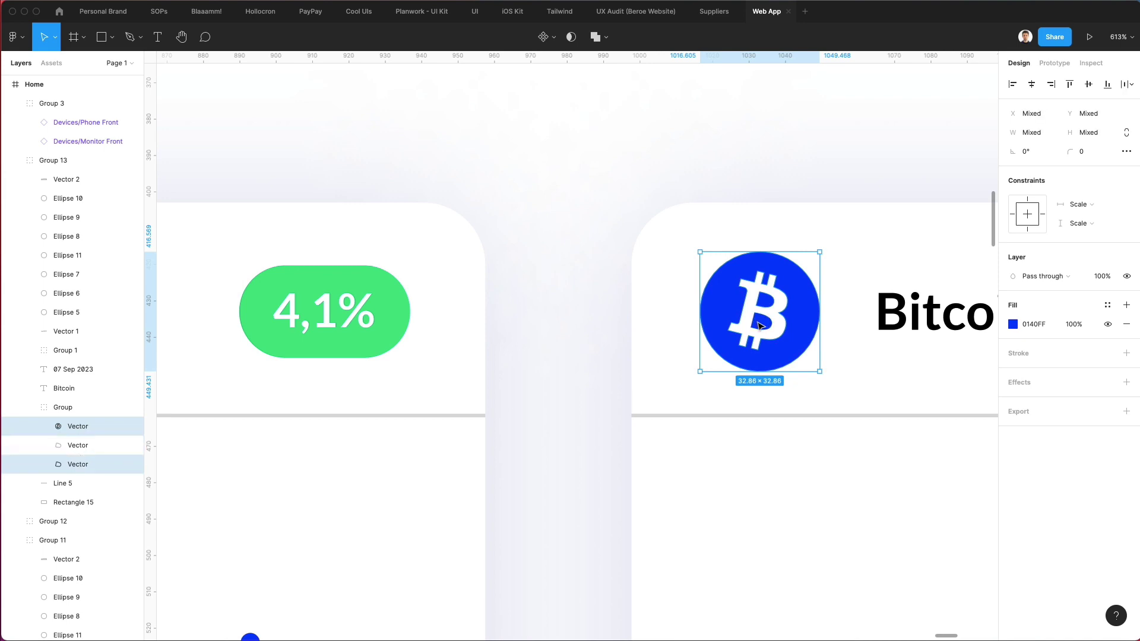
{"action": "left_click", "coordinate": [761, 327], "text": "shift"}
{"action": "scroll", "coordinate": [700, 313], "scroll_direction": "down", "scroll_amount": 10}
{"action": "scroll", "coordinate": [701, 313], "scroll_direction": "left", "scroll_amount": 5}
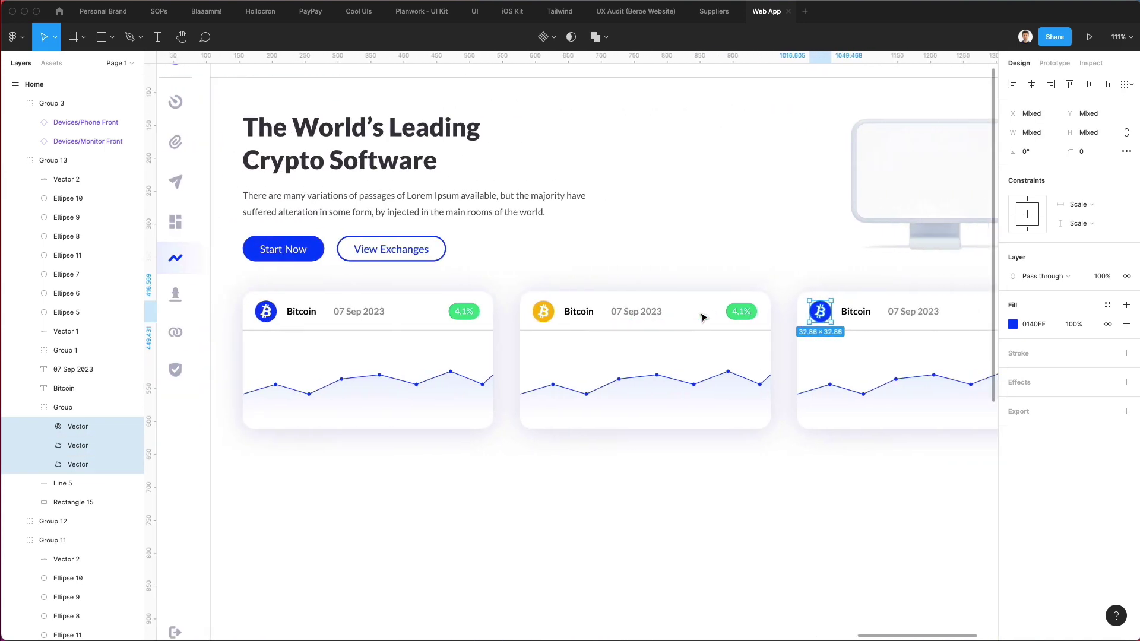
{"action": "left_click", "coordinate": [1013, 325]}
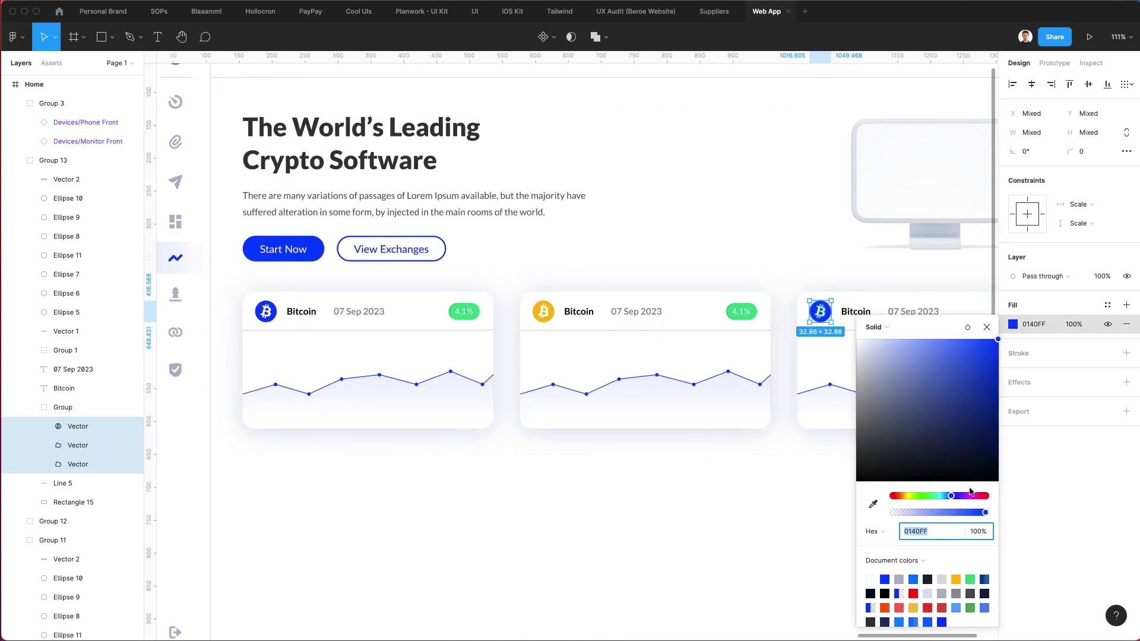
{"action": "left_click_drag", "start_coordinate": [965, 498], "coordinate": [916, 496]}
{"action": "left_click", "coordinate": [970, 579]}
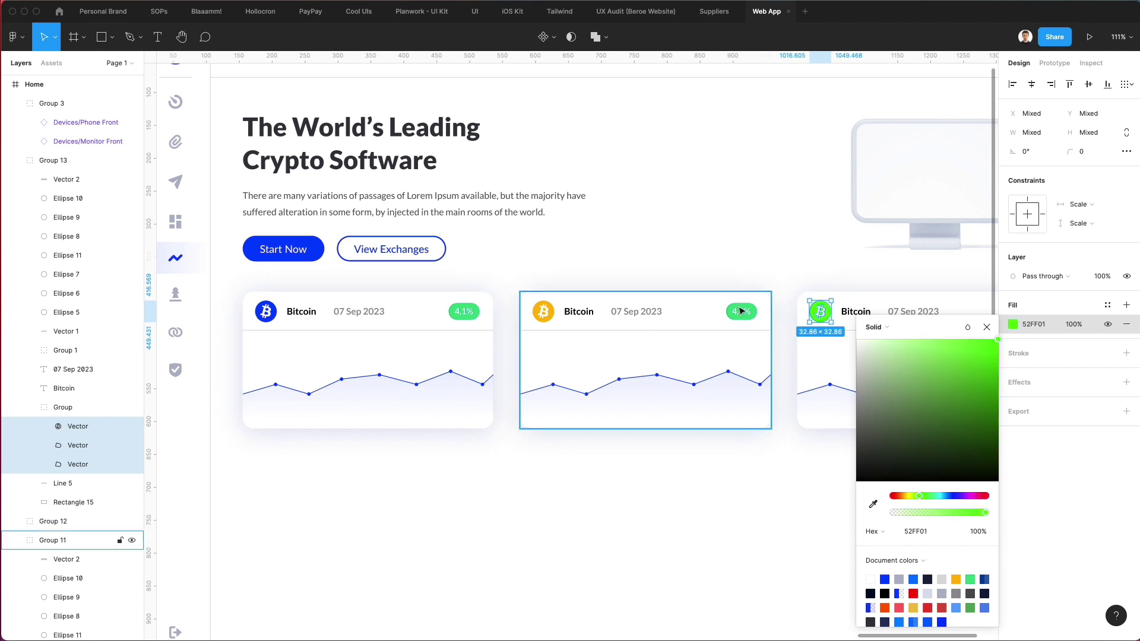
{"action": "scroll", "coordinate": [745, 290], "scroll_direction": "right", "scroll_amount": 5}
{"action": "left_click", "coordinate": [695, 257]}
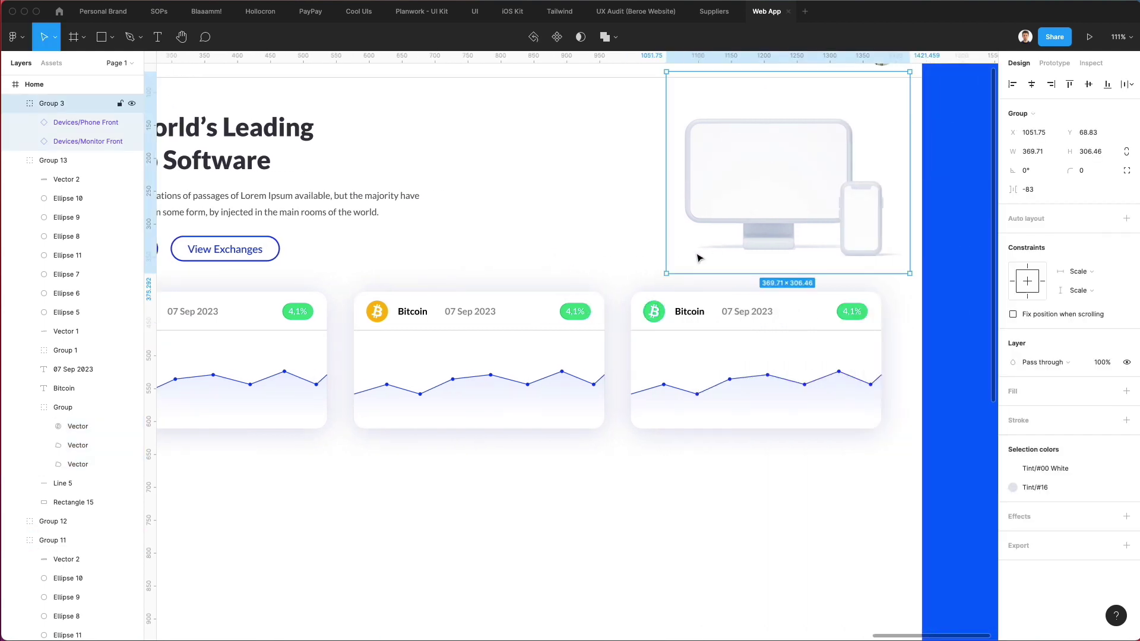
{"action": "left_click", "coordinate": [669, 282]}
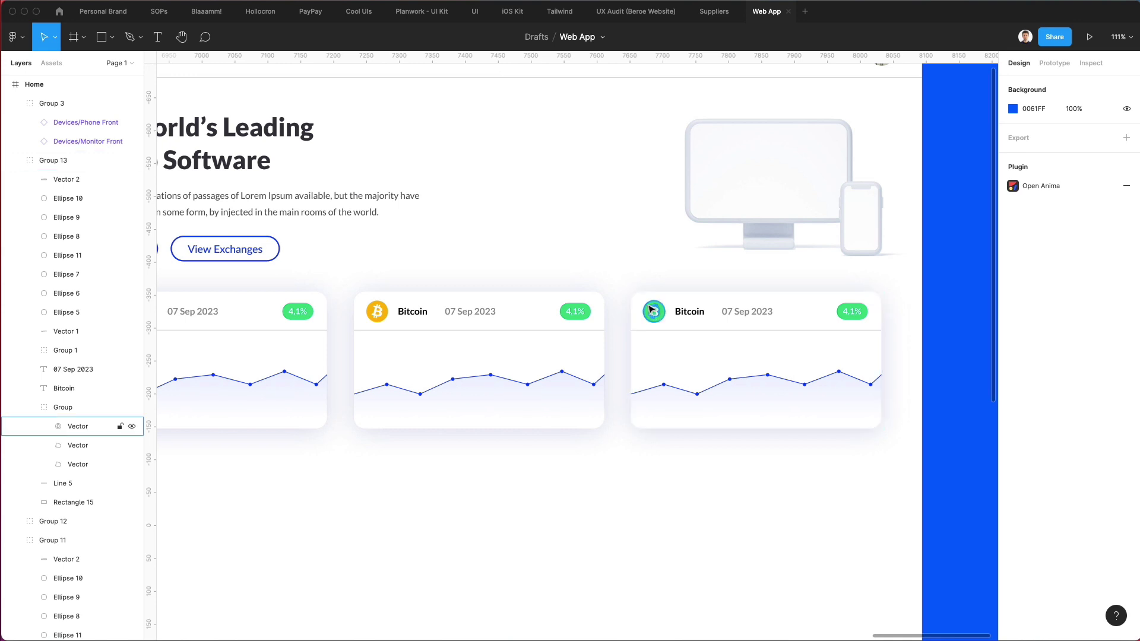
Recolour the circle and both inner shapes of the third card's Bitcoin icon with blue 00B2D9.
{"action": "left_click", "coordinate": [652, 315], "text": "super"}
{"action": "scroll", "coordinate": [652, 297], "scroll_direction": "up", "scroll_amount": 5}
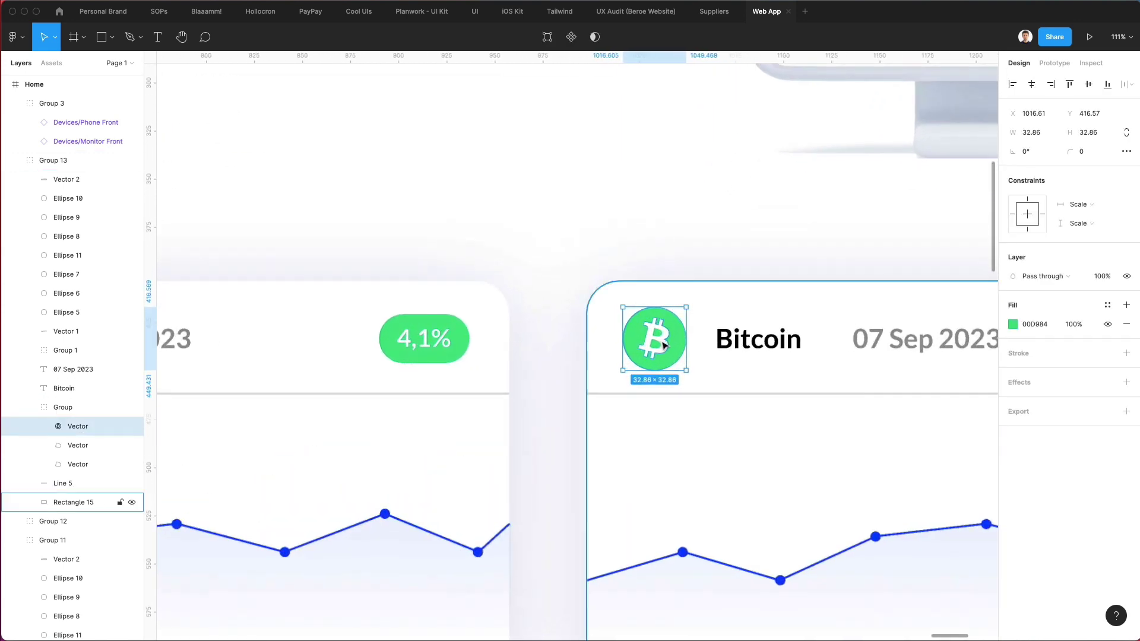
{"action": "left_click", "coordinate": [77, 464], "text": "shift"}
{"action": "scroll", "coordinate": [472, 330], "scroll_direction": "down", "scroll_amount": 6}
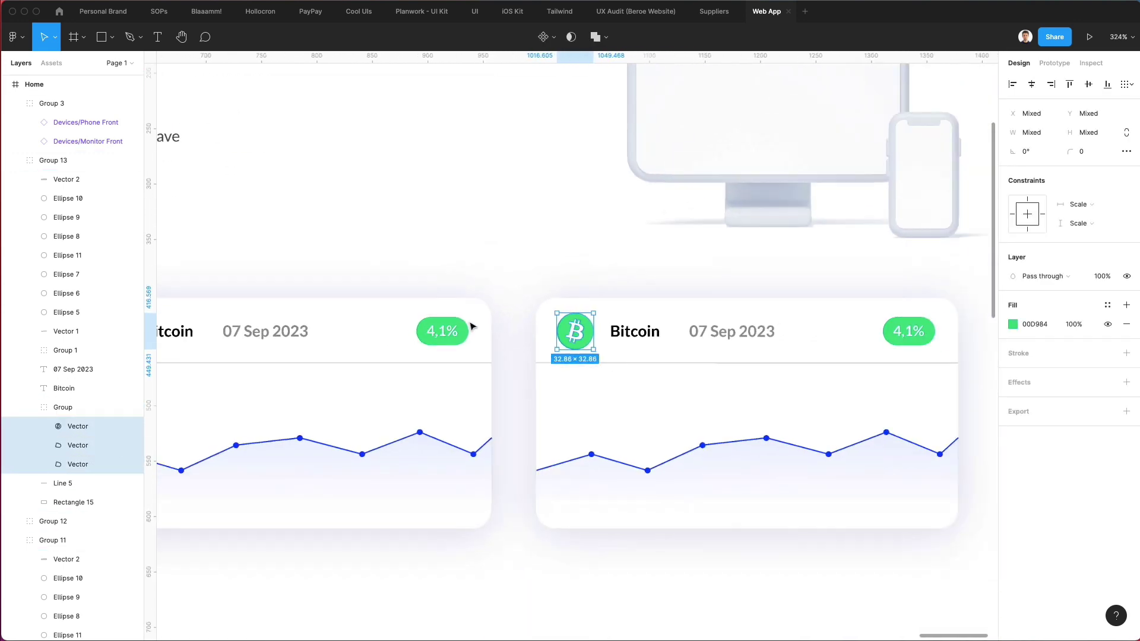
{"action": "left_click", "coordinate": [1013, 326]}
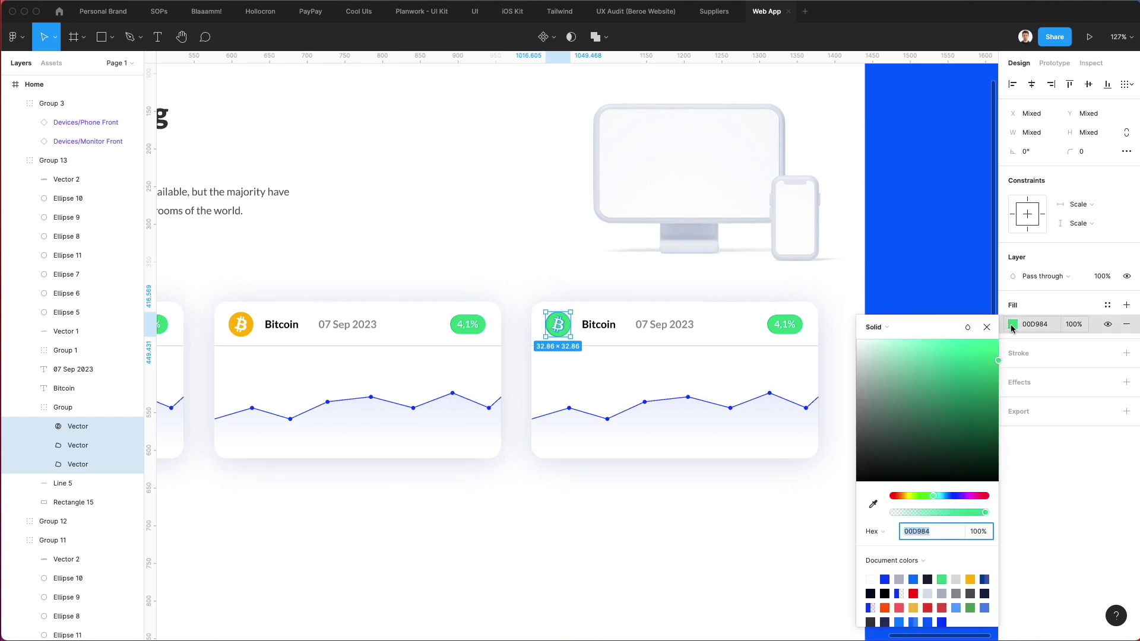
{"action": "left_click_drag", "start_coordinate": [937, 498], "coordinate": [940, 497]}
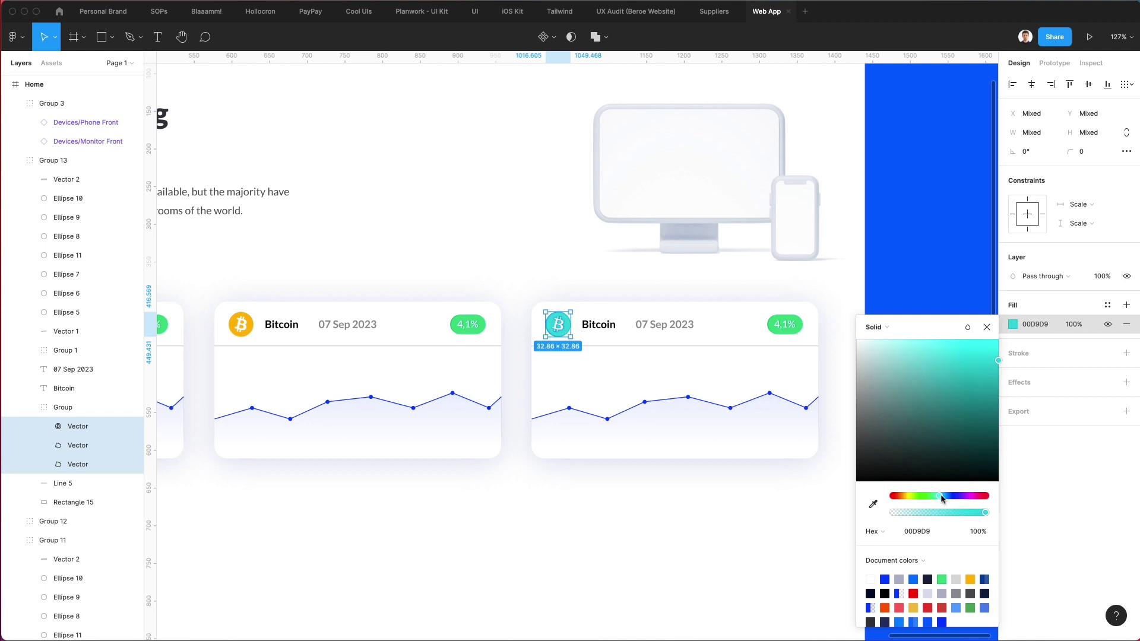
{"action": "scroll", "coordinate": [529, 374], "scroll_direction": "down", "scroll_amount": 3}
{"action": "scroll", "coordinate": [522, 374], "scroll_direction": "left", "scroll_amount": 5}
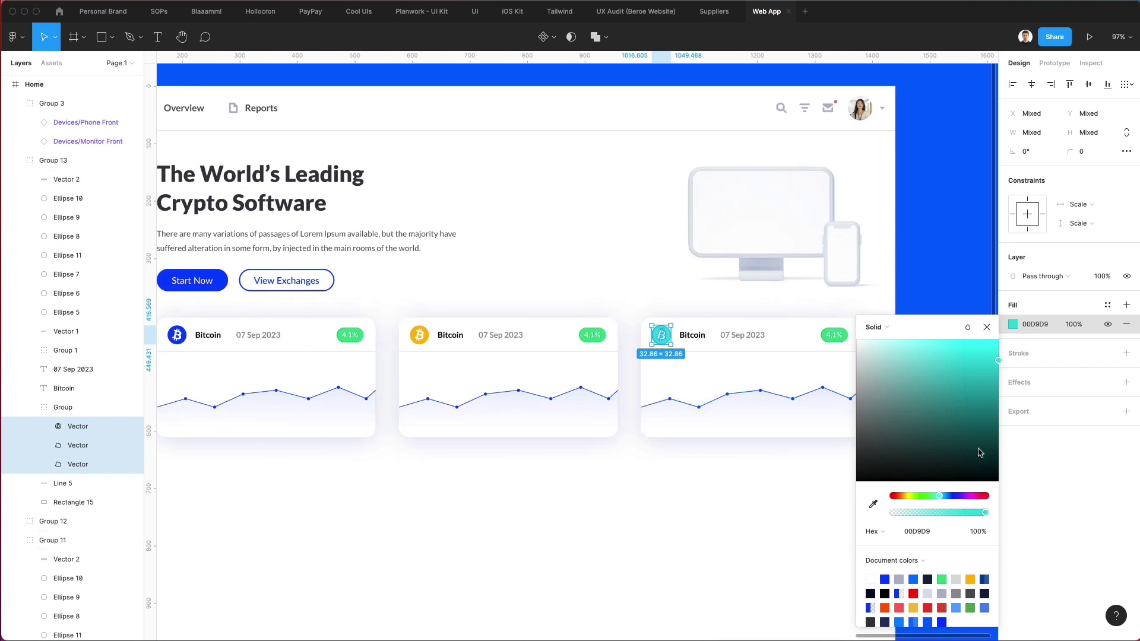
{"action": "left_click_drag", "start_coordinate": [948, 493], "coordinate": [943, 497]}
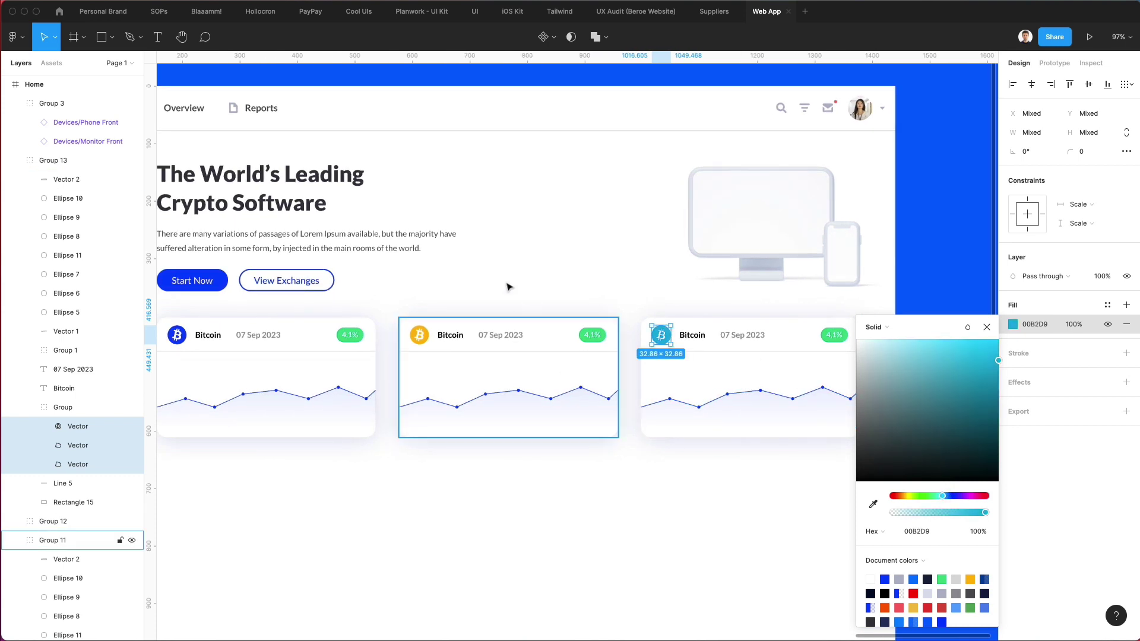
{"action": "left_click", "coordinate": [537, 270]}
{"action": "key", "text": "shift+1"}
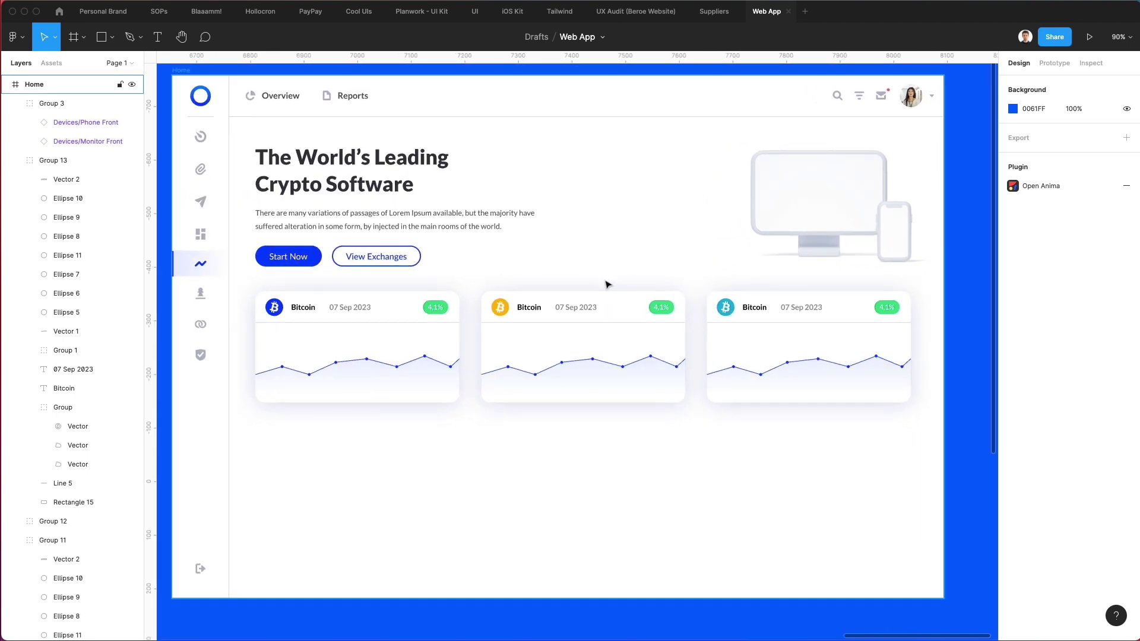
Sample the middle card icon's yellow FFB800 onto the circle and both inner shapes of the third card's Bitcoin icon.
{"action": "scroll", "coordinate": [606, 285], "scroll_direction": "up", "scroll_amount": 3}
{"action": "scroll", "coordinate": [769, 325], "scroll_direction": "up", "scroll_amount": 5}
{"action": "left_click", "coordinate": [755, 320], "text": "super"}
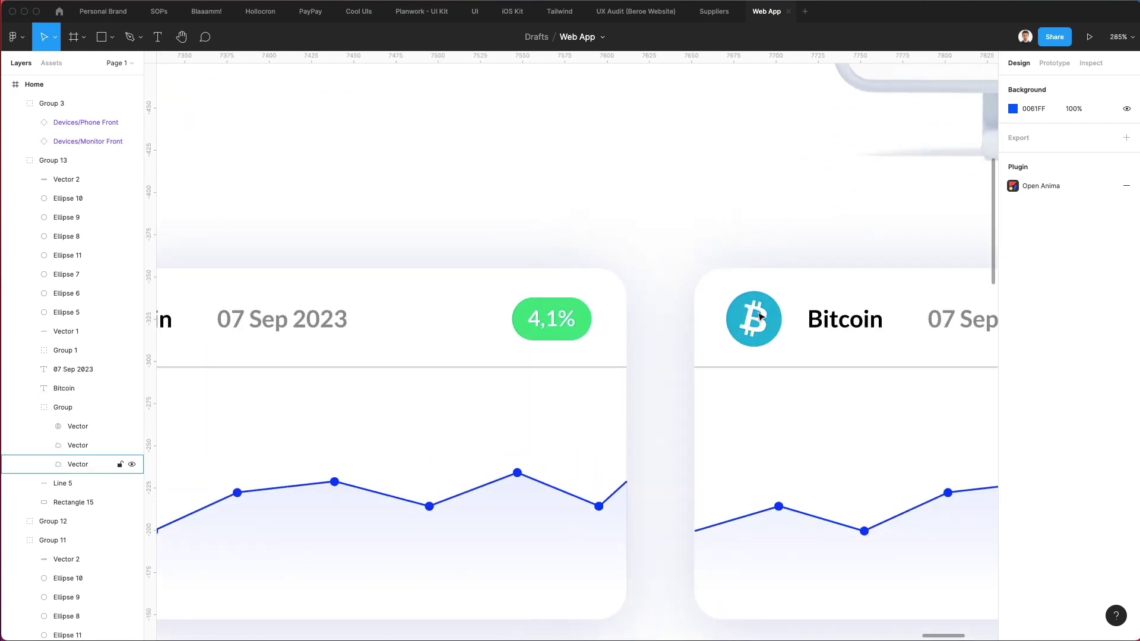
{"action": "scroll", "coordinate": [754, 325], "scroll_direction": "up", "scroll_amount": 3}
{"action": "left_click", "coordinate": [746, 319], "text": "shift"}
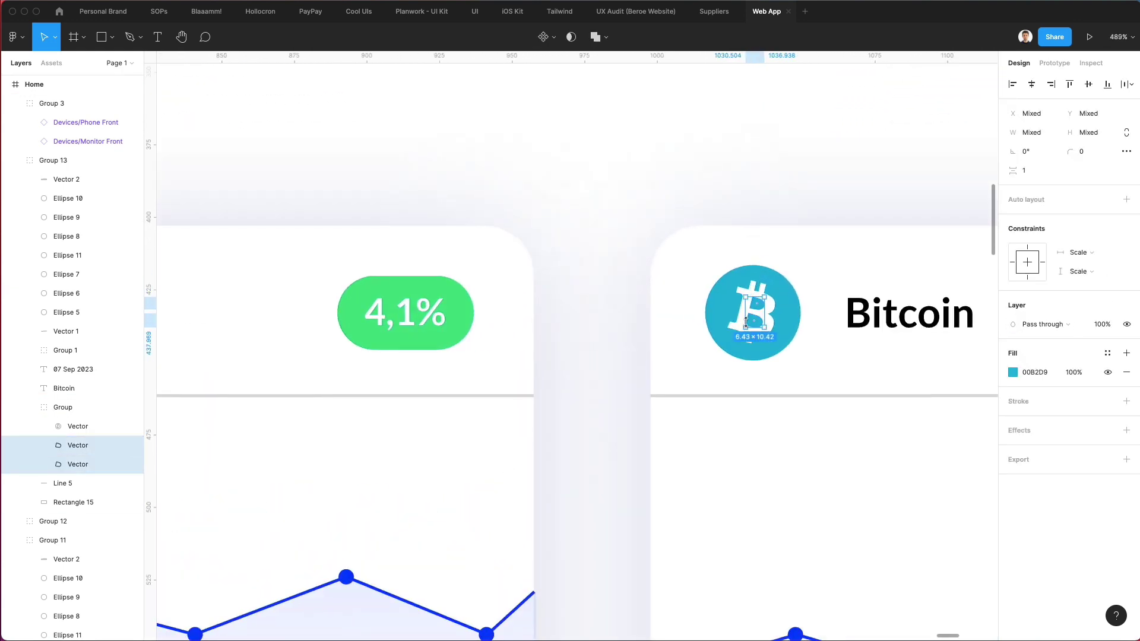
{"action": "left_click", "coordinate": [721, 308], "text": "shift"}
{"action": "scroll", "coordinate": [721, 308], "scroll_direction": "down", "scroll_amount": 5}
{"action": "scroll", "coordinate": [718, 305], "scroll_direction": "left", "scroll_amount": 2}
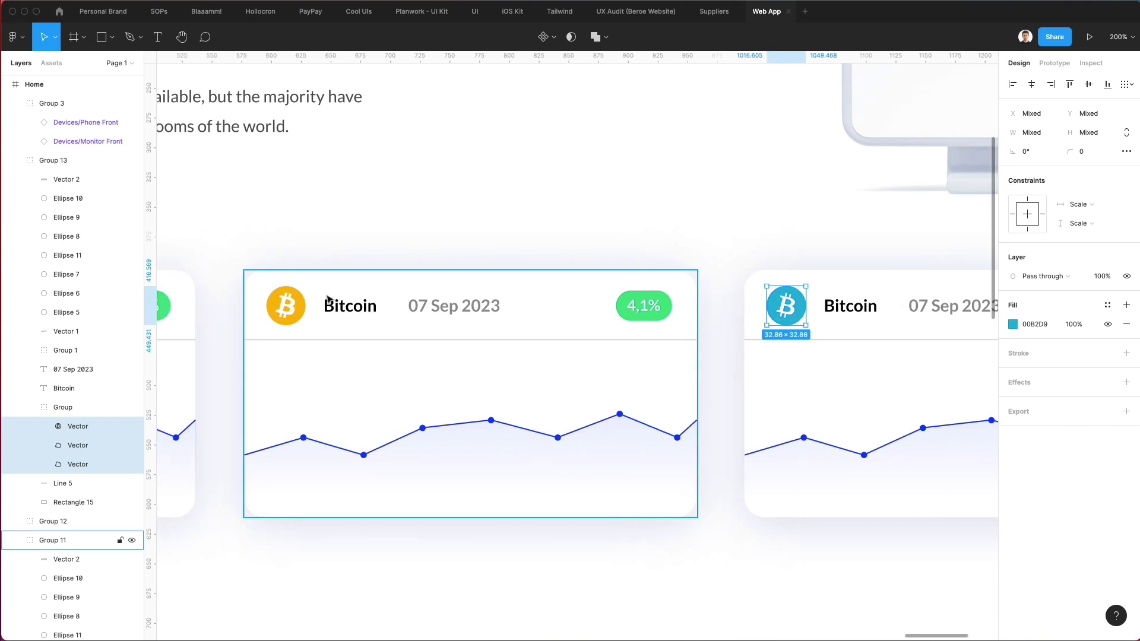
{"action": "key", "text": "i"}
{"action": "left_click", "coordinate": [302, 302]}
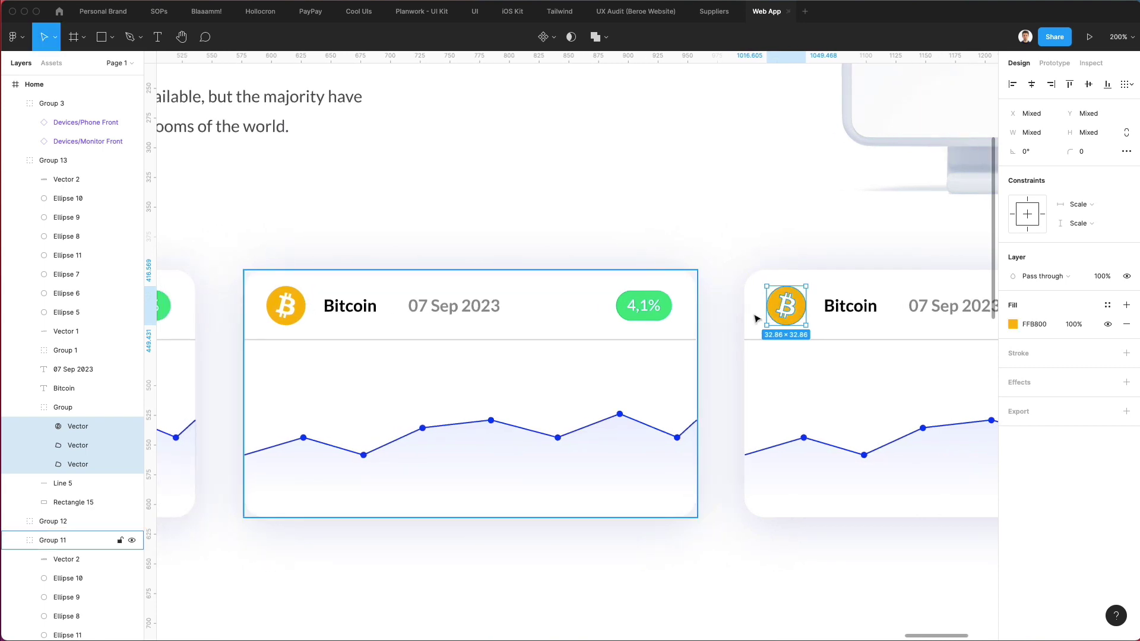
Shift the hue of the third card's Bitcoin icon fill to orange FF6B00.
{"action": "left_click", "coordinate": [1013, 324]}
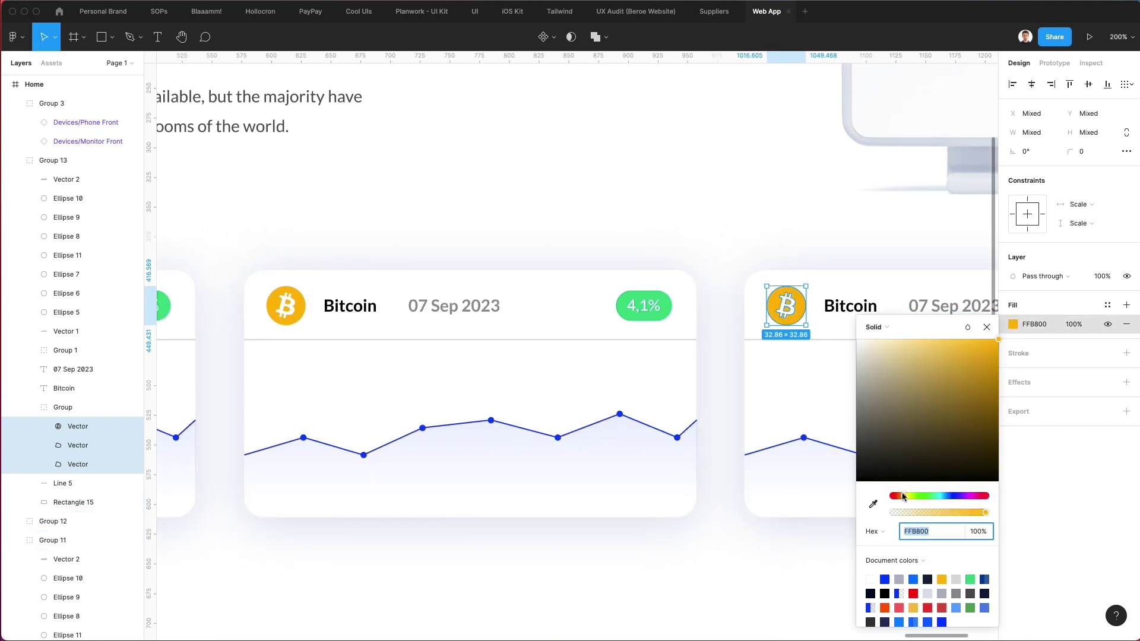
{"action": "left_click_drag", "start_coordinate": [903, 496], "coordinate": [900, 498]}
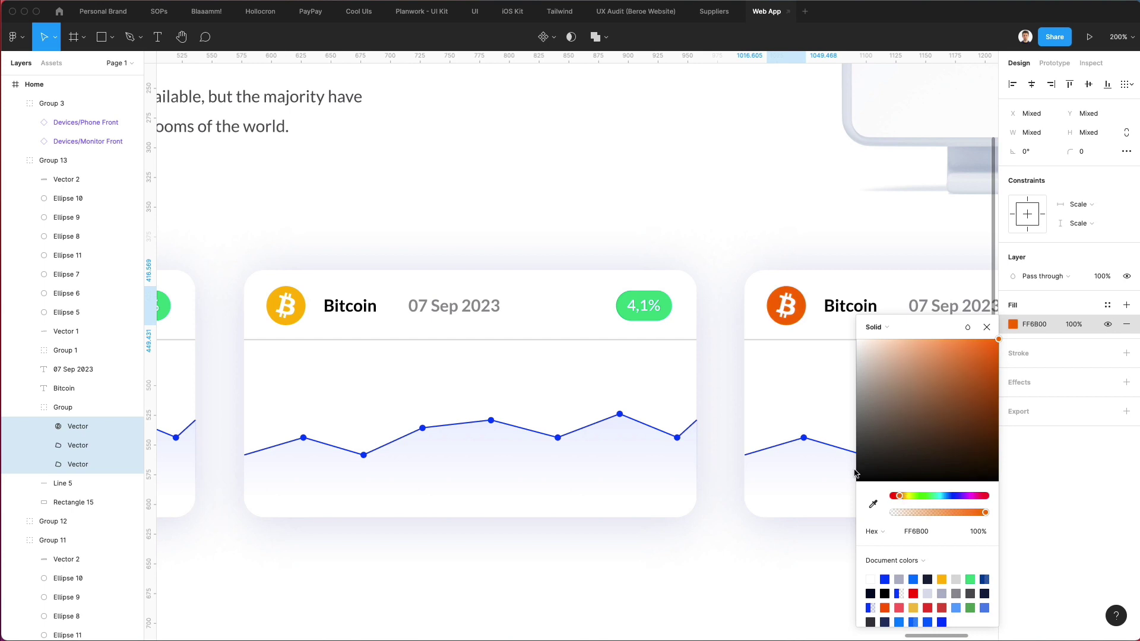
{"action": "scroll", "coordinate": [643, 358], "scroll_direction": "down", "scroll_amount": 10}
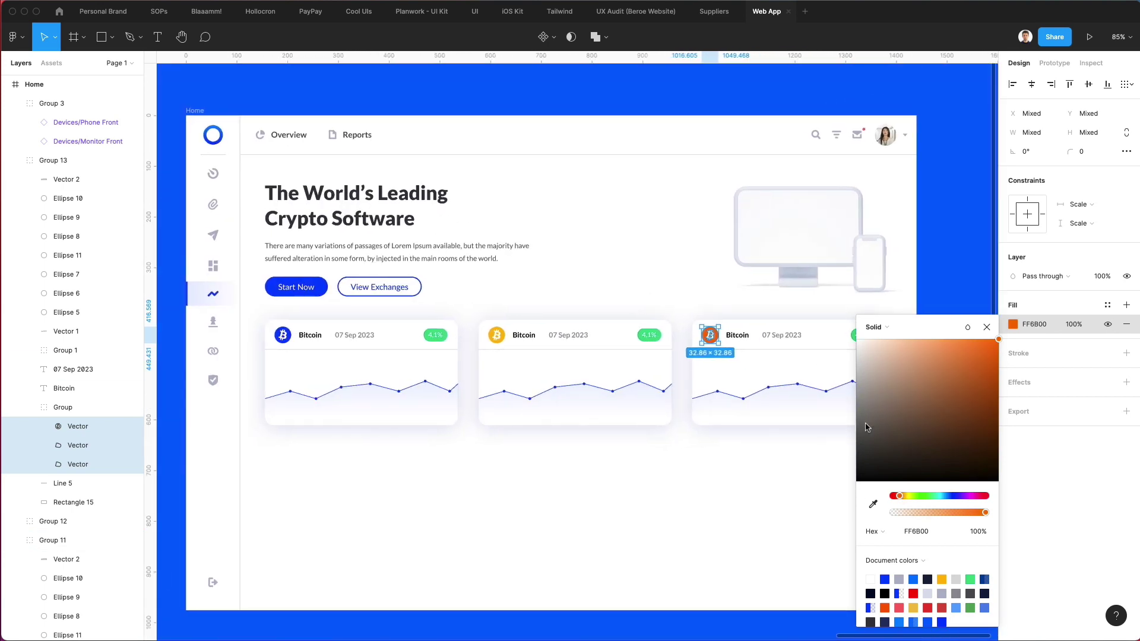
{"action": "left_click", "coordinate": [900, 498]}
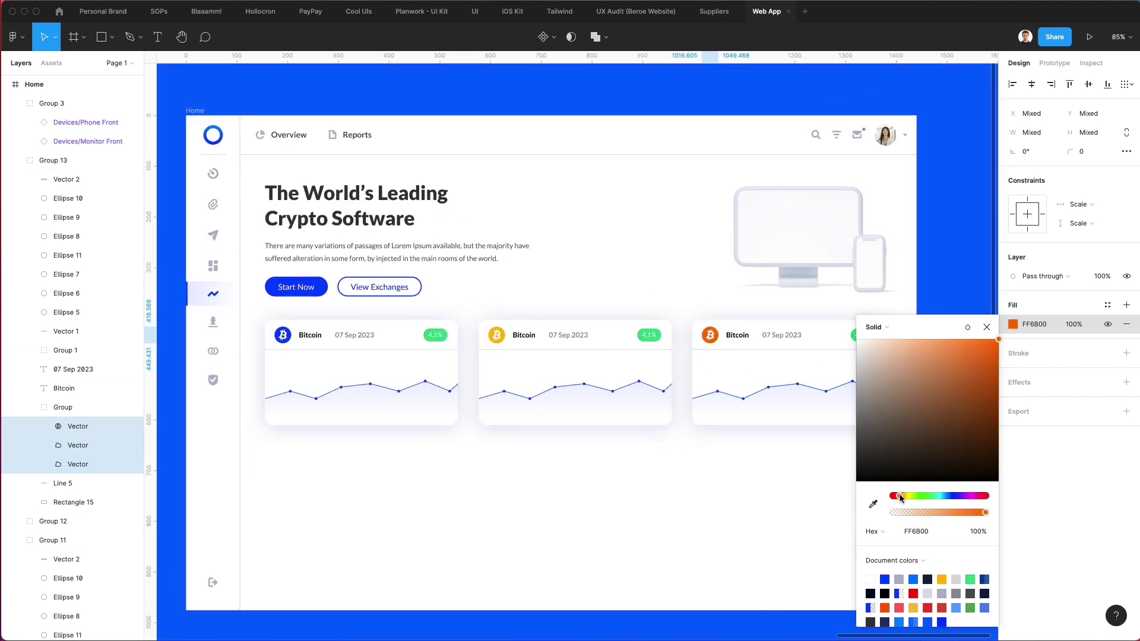
{"action": "left_click", "coordinate": [667, 319]}
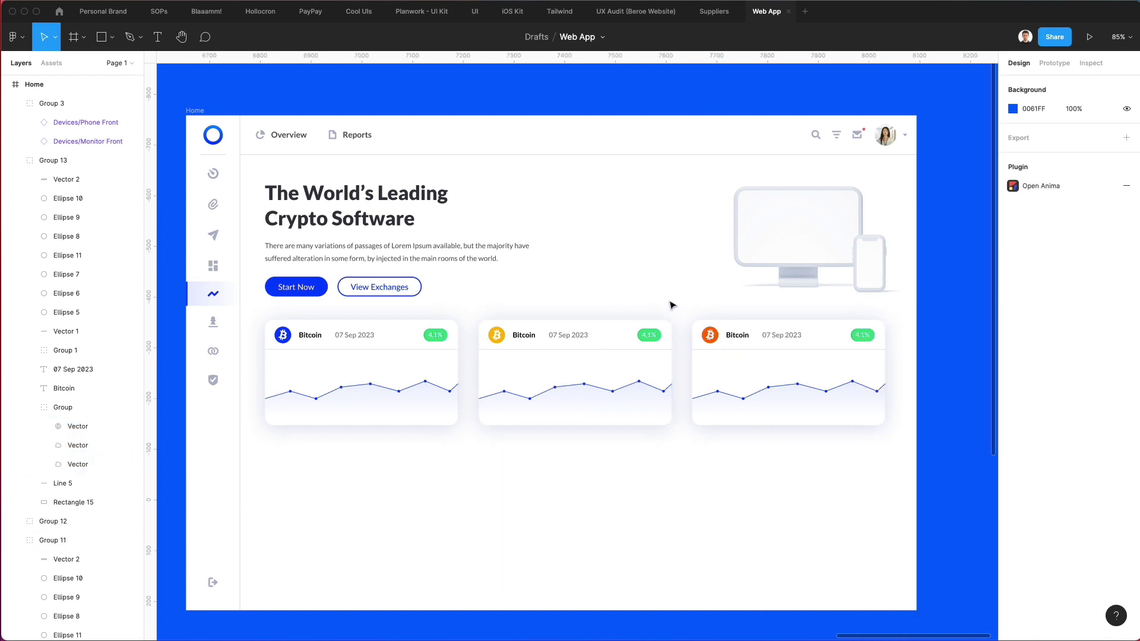
Draw a horizontal line about 1222 px wide below the Bitcoin cards, spanning their full width, at about Y 673.
{"action": "scroll", "coordinate": [670, 300], "scroll_direction": "left", "scroll_amount": 3}
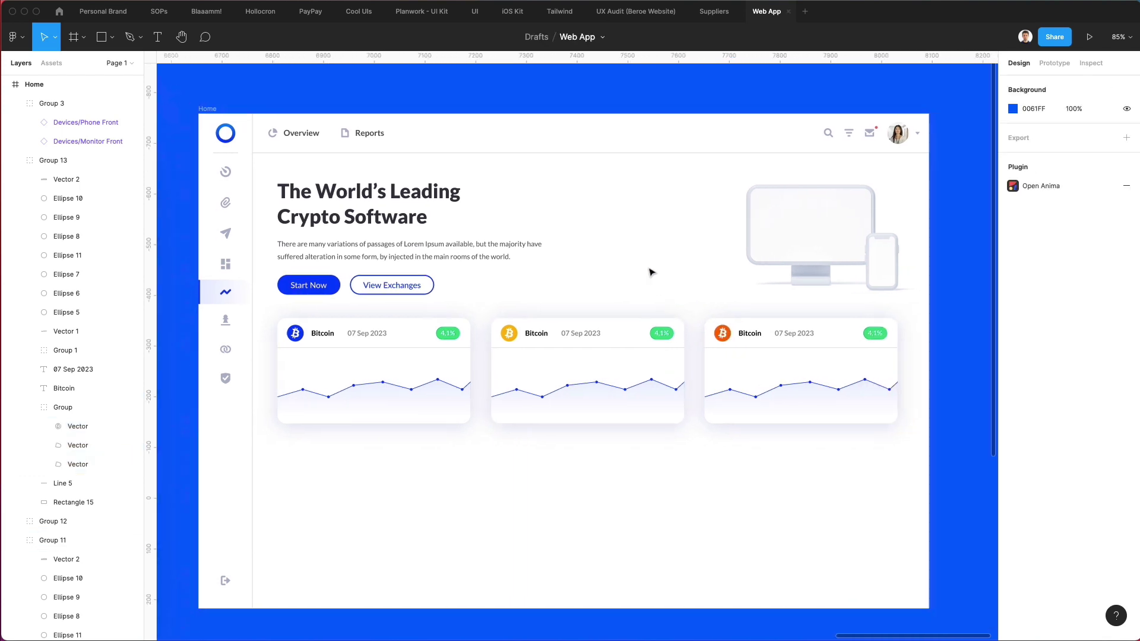
{"action": "scroll", "coordinate": [652, 262], "scroll_direction": "down", "scroll_amount": 2}
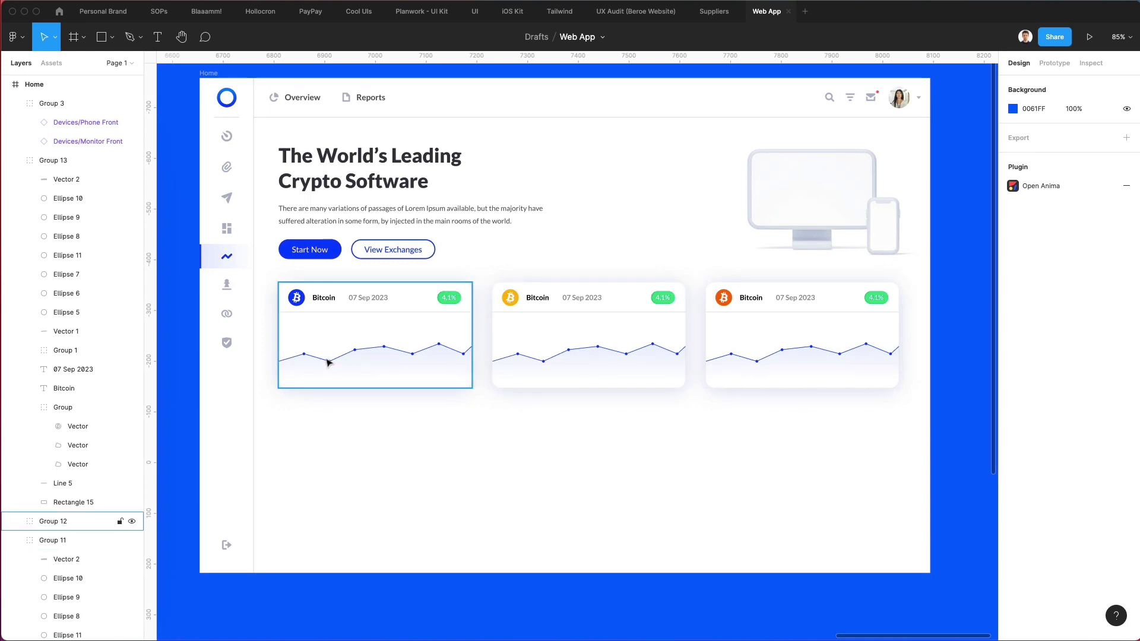
{"action": "key", "text": "l"}
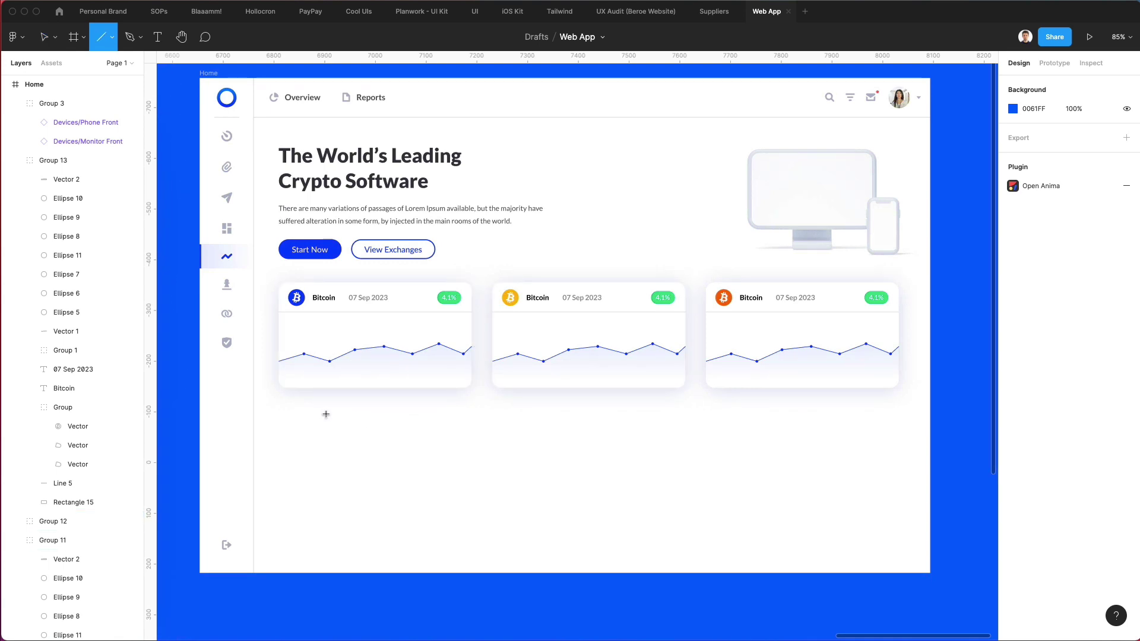
{"action": "left_click_drag", "start_coordinate": [284, 413], "coordinate": [900, 425]}
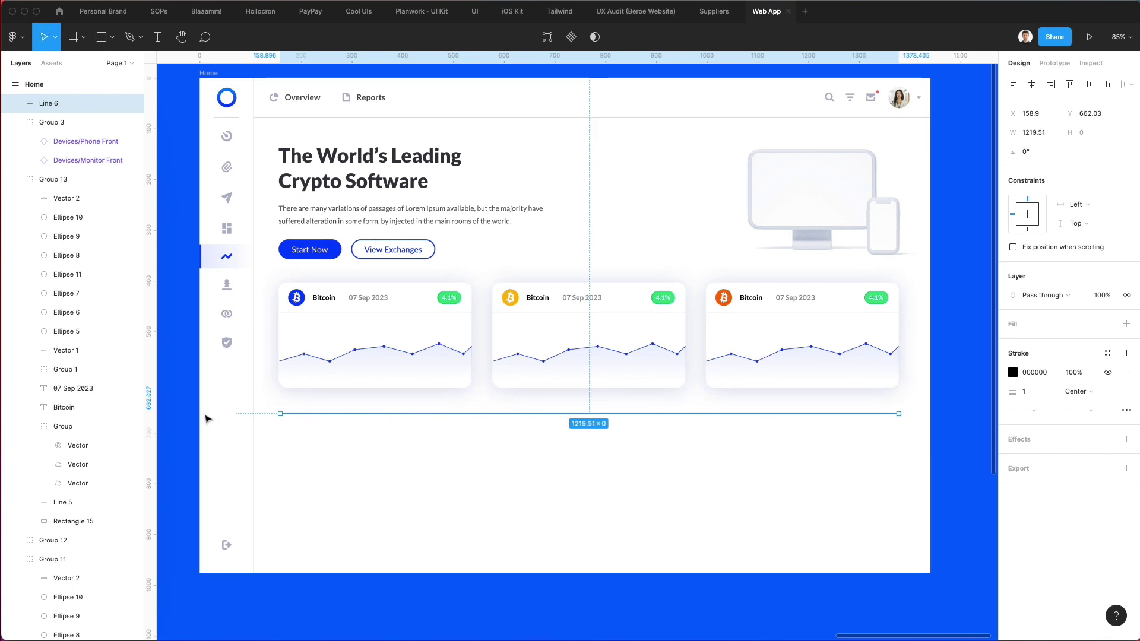
{"action": "left_click_drag", "start_coordinate": [282, 416], "coordinate": [284, 415]}
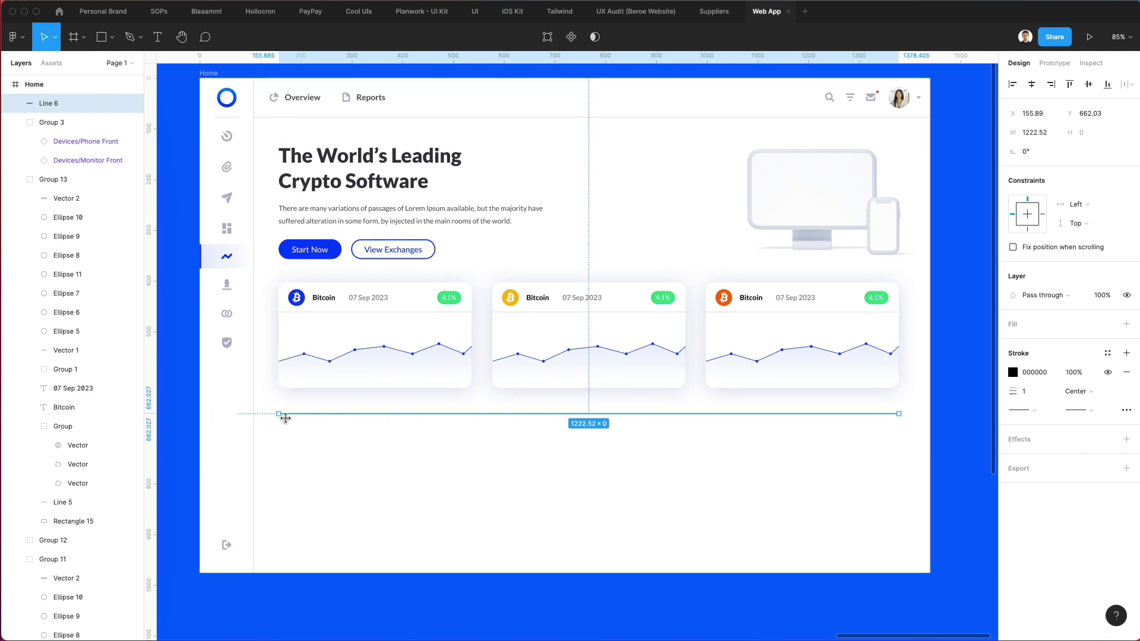
{"action": "scroll", "coordinate": [294, 423], "scroll_direction": "up", "scroll_amount": 2, "text": "ctrl"}
{"action": "scroll", "coordinate": [293, 423], "scroll_direction": "down", "scroll_amount": 3}
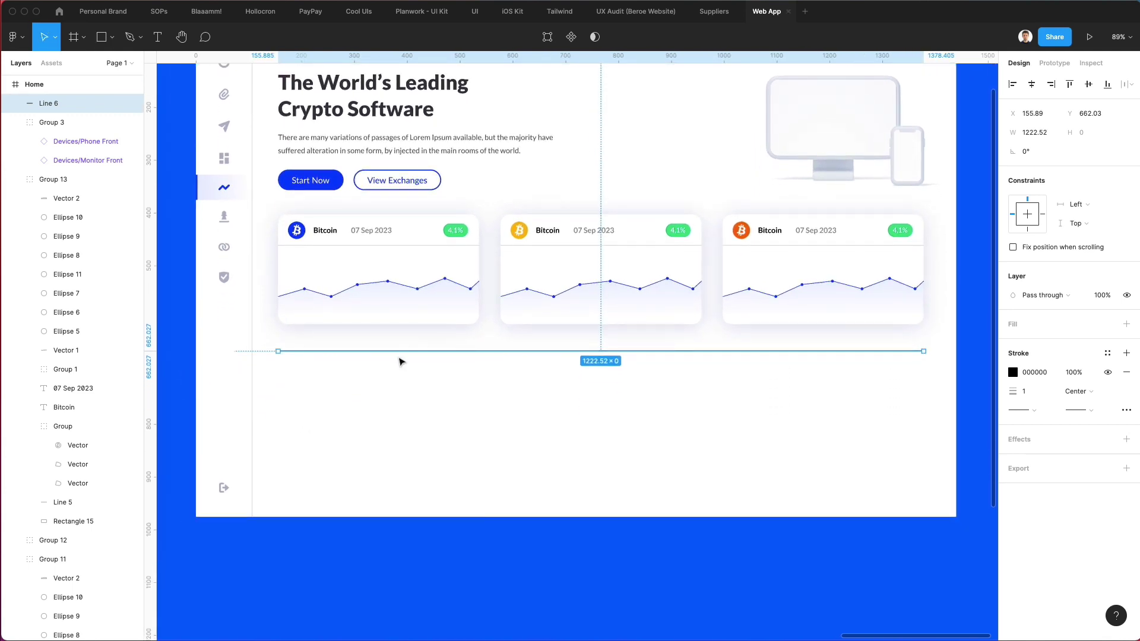
{"action": "left_click_drag", "start_coordinate": [398, 357], "coordinate": [404, 362]}
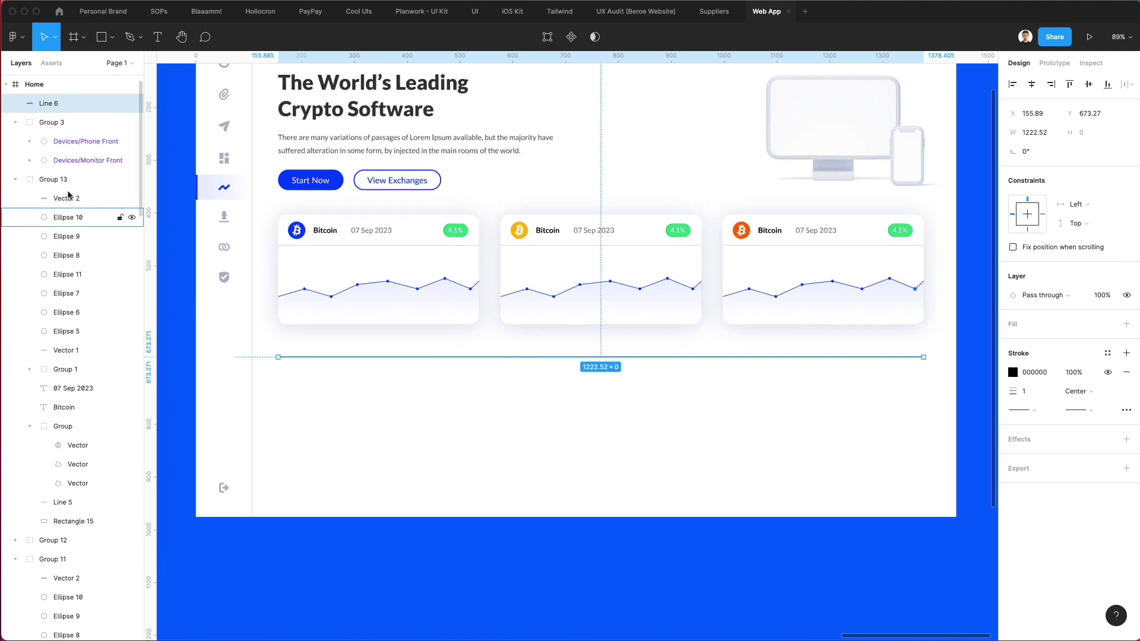
Change the new line's stroke style to Dash and increase its dash length.
{"action": "left_click", "coordinate": [1127, 410]}
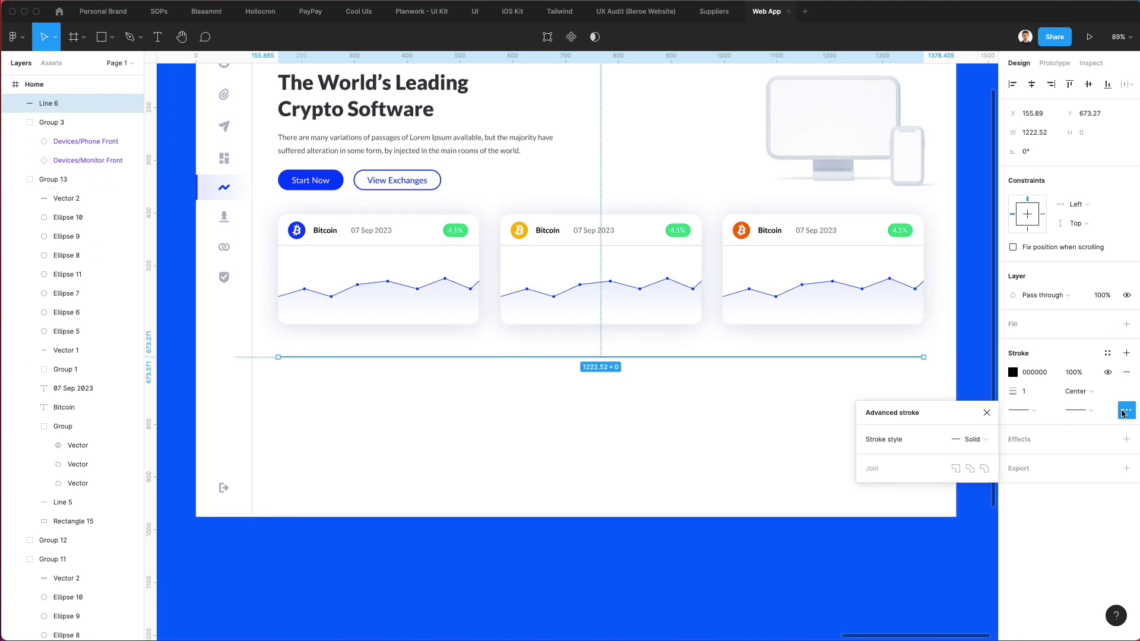
{"action": "left_click", "coordinate": [971, 442]}
{"action": "left_click", "coordinate": [986, 454]}
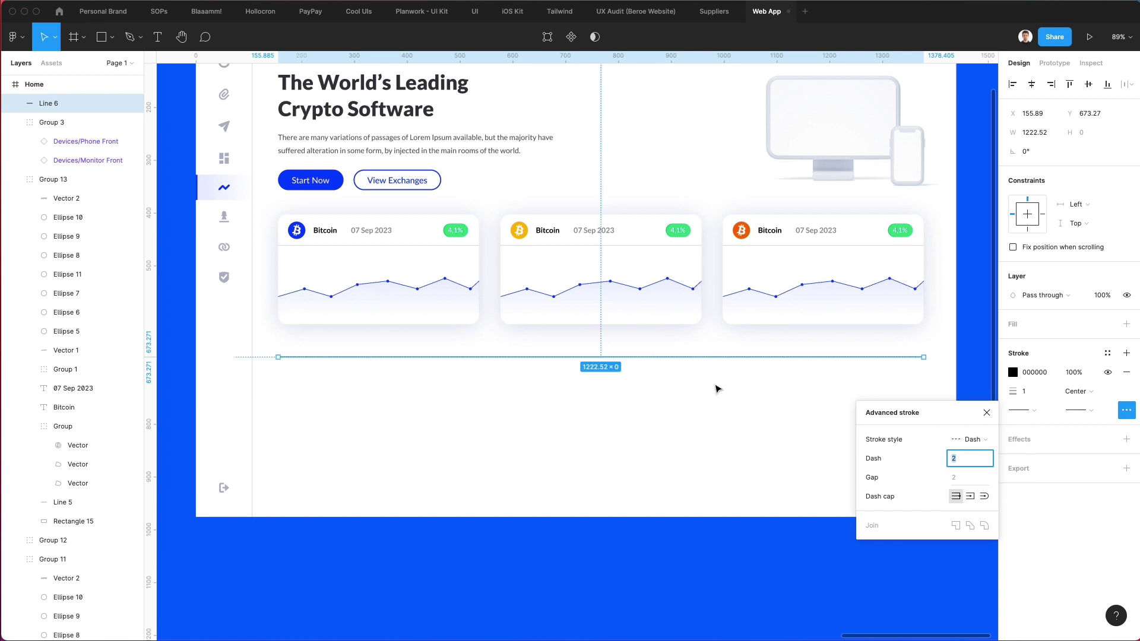
{"action": "key", "text": "Up"}
{"action": "key", "text": "Up"}
{"action": "key", "text": "Up"}
{"action": "key", "text": "Up"}
{"action": "key", "text": "Up"}
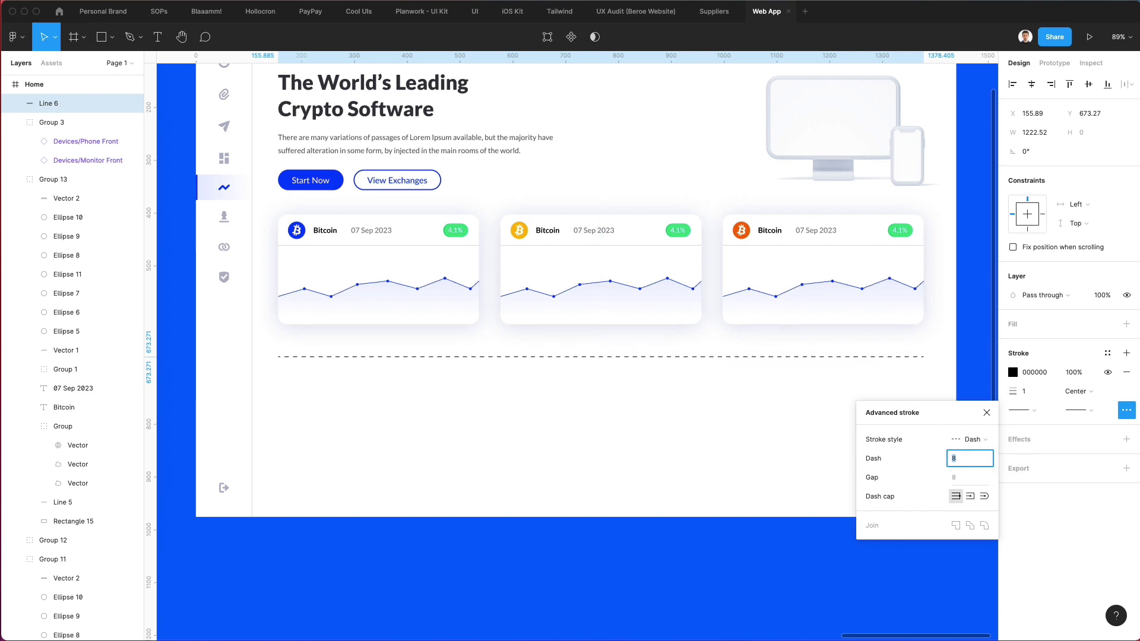
{"action": "key", "text": "Down"}
{"action": "key", "text": "Down"}
Colour the dashed line light grey DADADB, sampled from the divider line in the middle Bitcoin card.
{"action": "left_click", "coordinate": [1013, 372]}
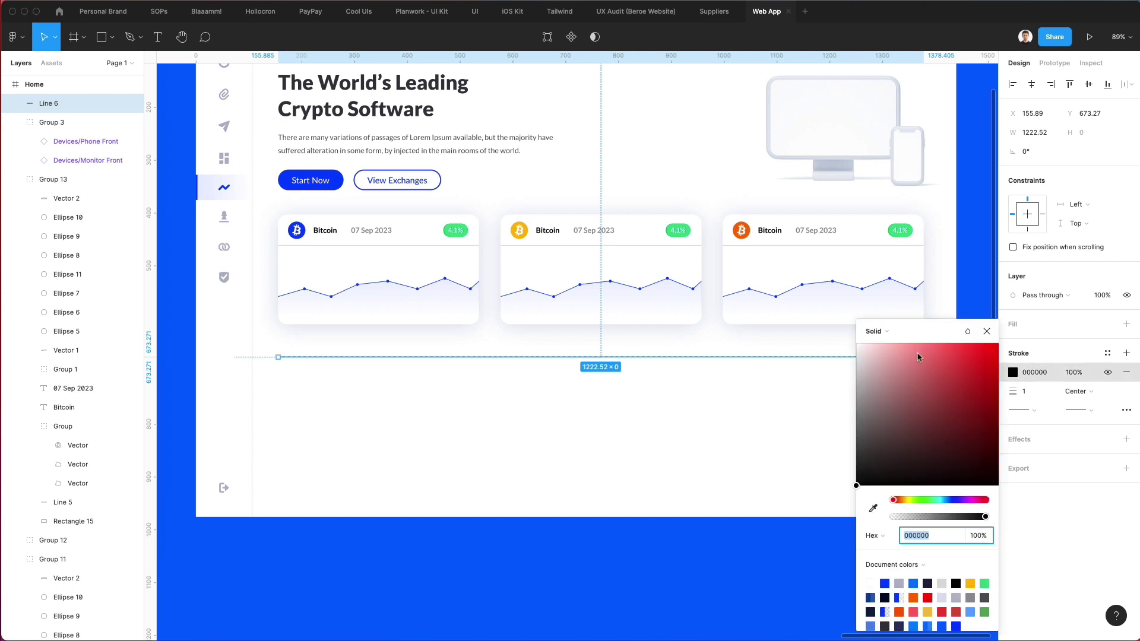
{"action": "scroll", "coordinate": [558, 251], "scroll_direction": "up", "scroll_amount": 5}
{"action": "scroll", "coordinate": [559, 250], "scroll_direction": "up", "scroll_amount": 5}
{"action": "key", "text": "i"}
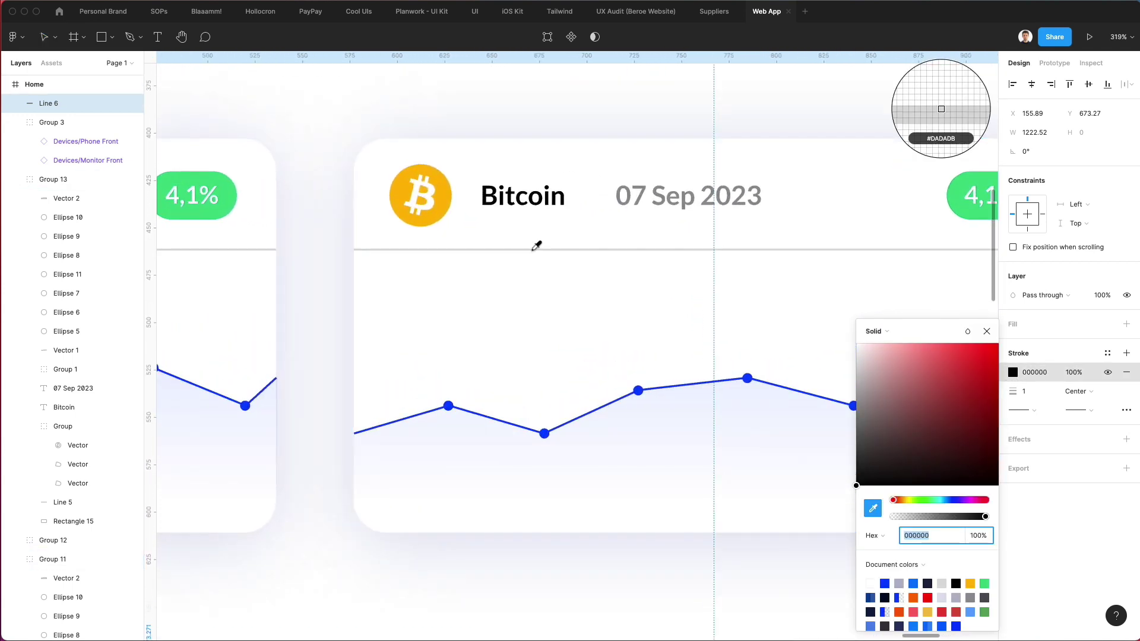
{"action": "left_click", "coordinate": [534, 255]}
{"action": "scroll", "coordinate": [537, 226], "scroll_direction": "down", "scroll_amount": 5}
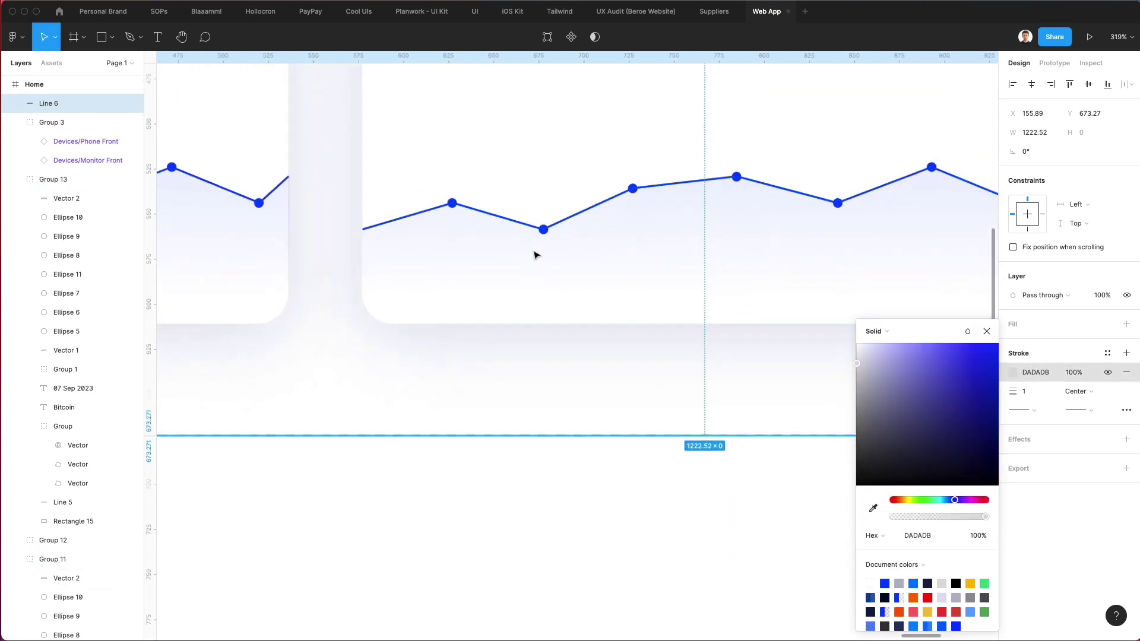
{"action": "left_click", "coordinate": [611, 448]}
Duplicate the dashed line five times down the page at even intervals of about 53 px.
{"action": "scroll", "coordinate": [572, 351], "scroll_direction": "down", "scroll_amount": 2}
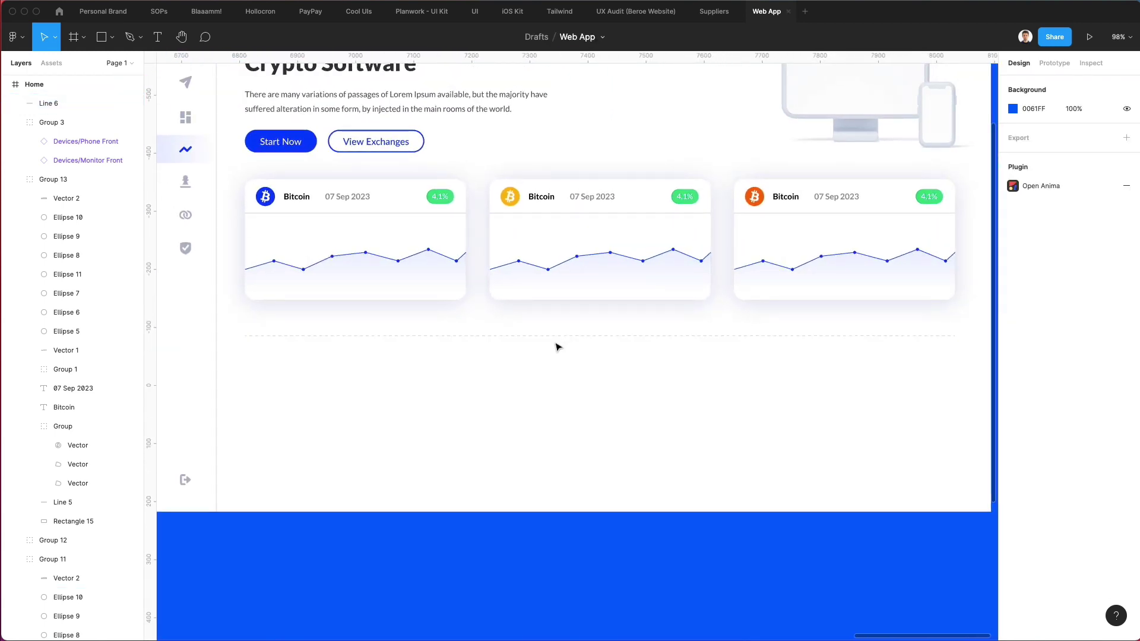
{"action": "left_click", "coordinate": [559, 336]}
{"action": "key", "text": "super+d"}
{"action": "left_click_drag", "start_coordinate": [562, 354], "coordinate": [561, 373]}
{"action": "key", "text": "super+d"}
{"action": "key", "text": "super+d"}
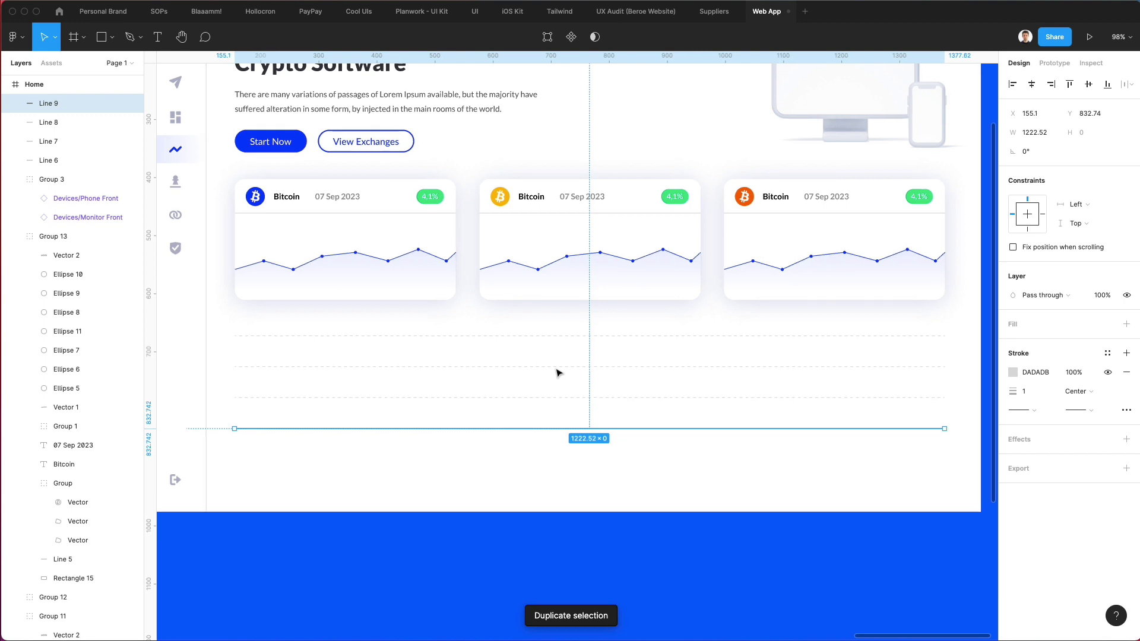
{"action": "key", "text": "super+d"}
{"action": "key", "text": "super+d"}
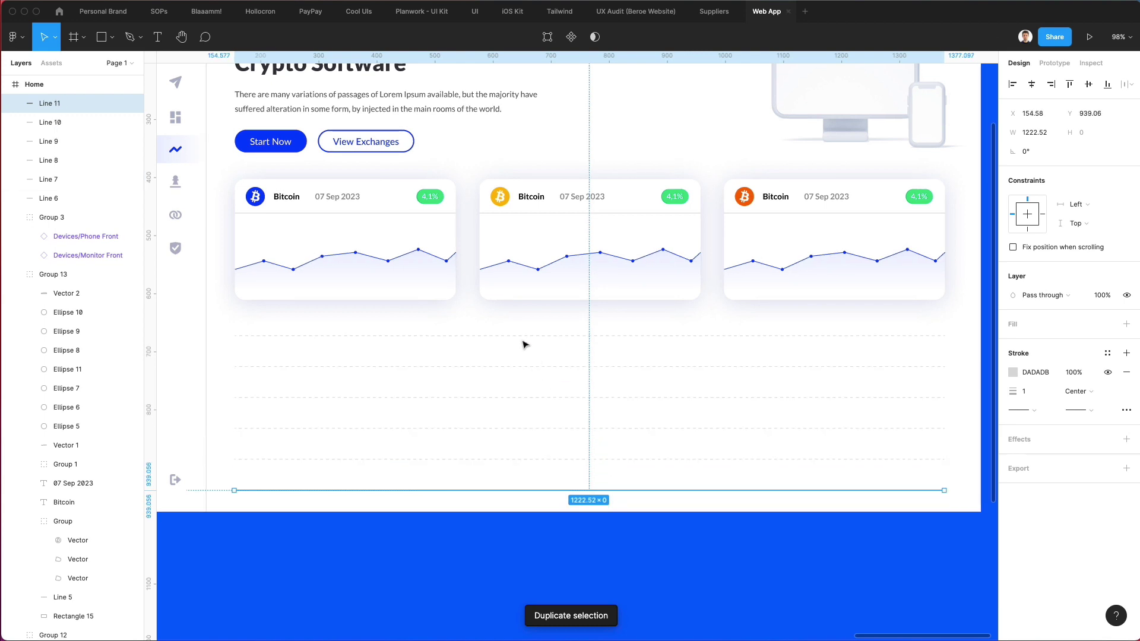
Nudge all six dashed lines together slightly upward below the Bitcoin cards.
{"action": "left_click", "coordinate": [525, 328]}
{"action": "left_click_drag", "start_coordinate": [531, 326], "coordinate": [681, 550]}
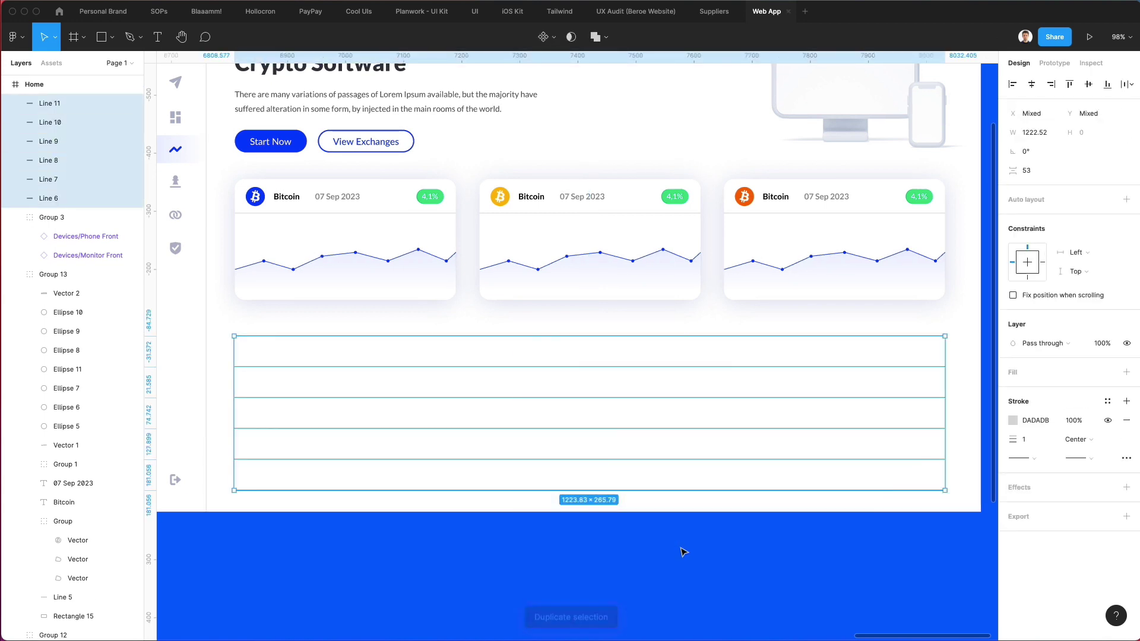
{"action": "key", "text": "Up"}
{"action": "key", "text": "Up"}
{"action": "key", "text": "Up"}
{"action": "key", "text": "Up"}
{"action": "key", "text": "Up"}
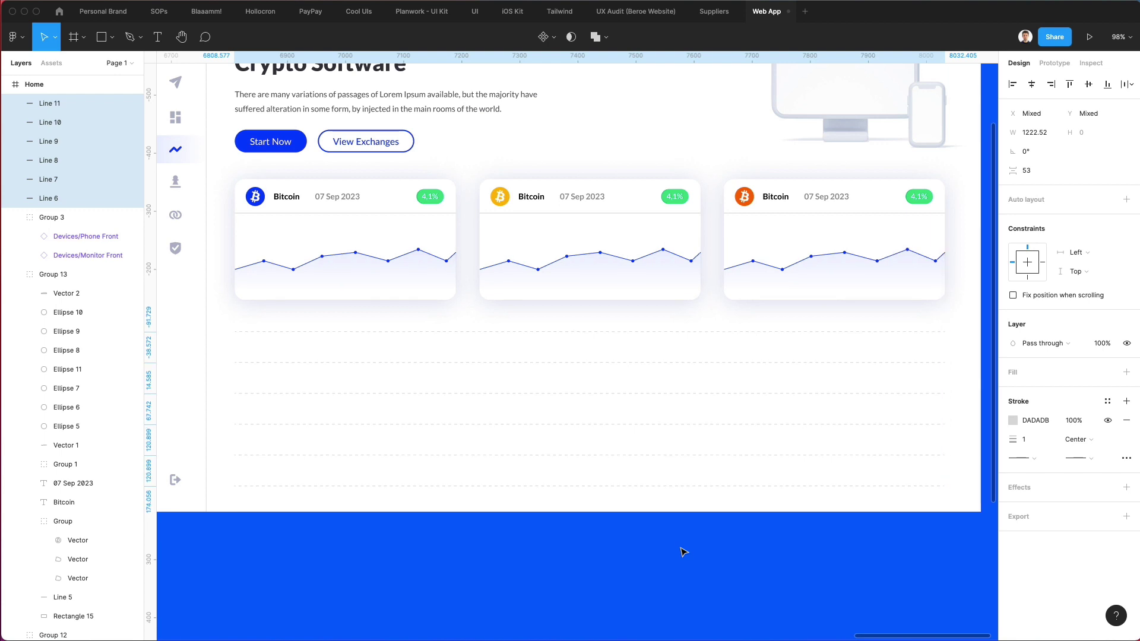
{"action": "key", "text": "Down"}
{"action": "key", "text": "Down"}
{"action": "key", "text": "Down"}
{"action": "left_click", "coordinate": [682, 554]}
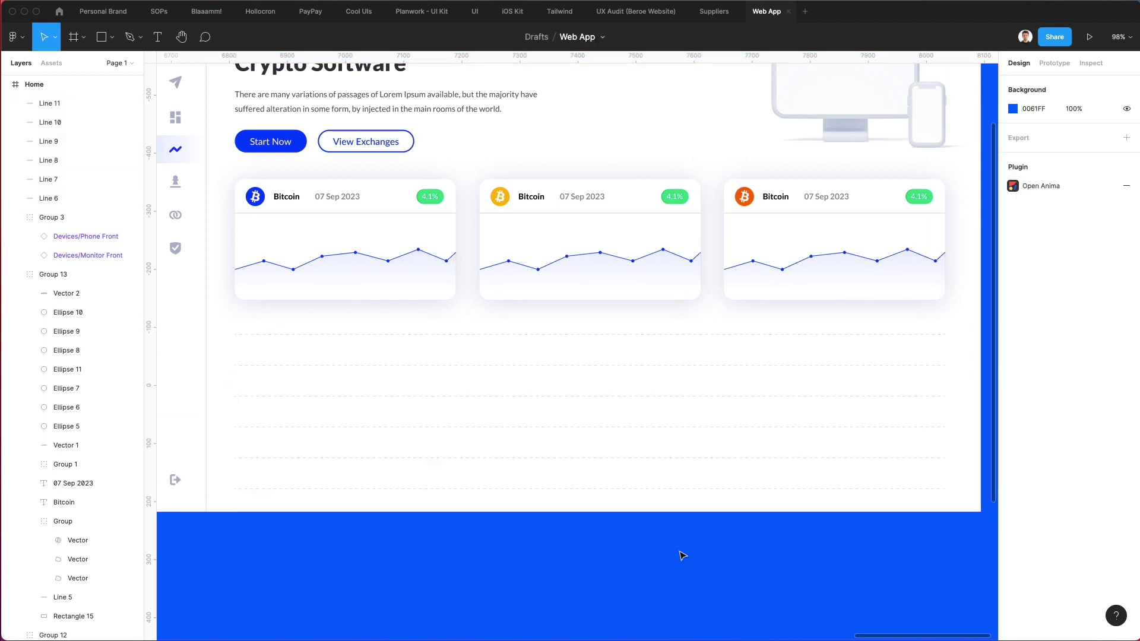
Move the lowest dashed line slightly up to about Y 927 and distribute the vertical spacing of all six dashed lines evenly.
{"action": "left_click", "coordinate": [625, 490]}
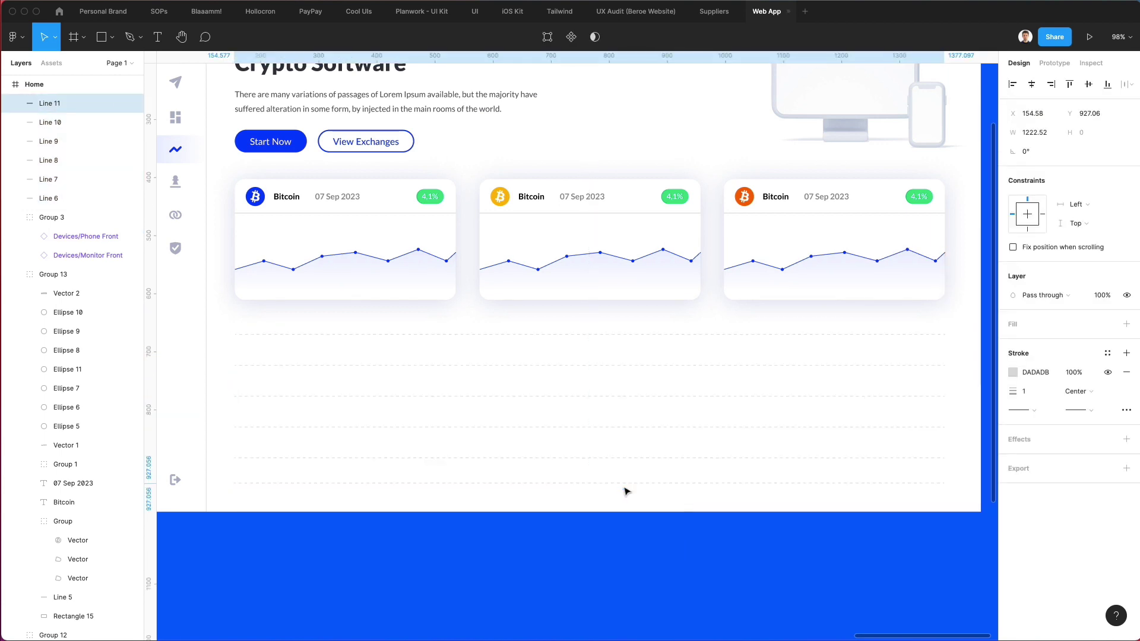
{"action": "left_click_drag", "start_coordinate": [596, 498], "coordinate": [681, 333]}
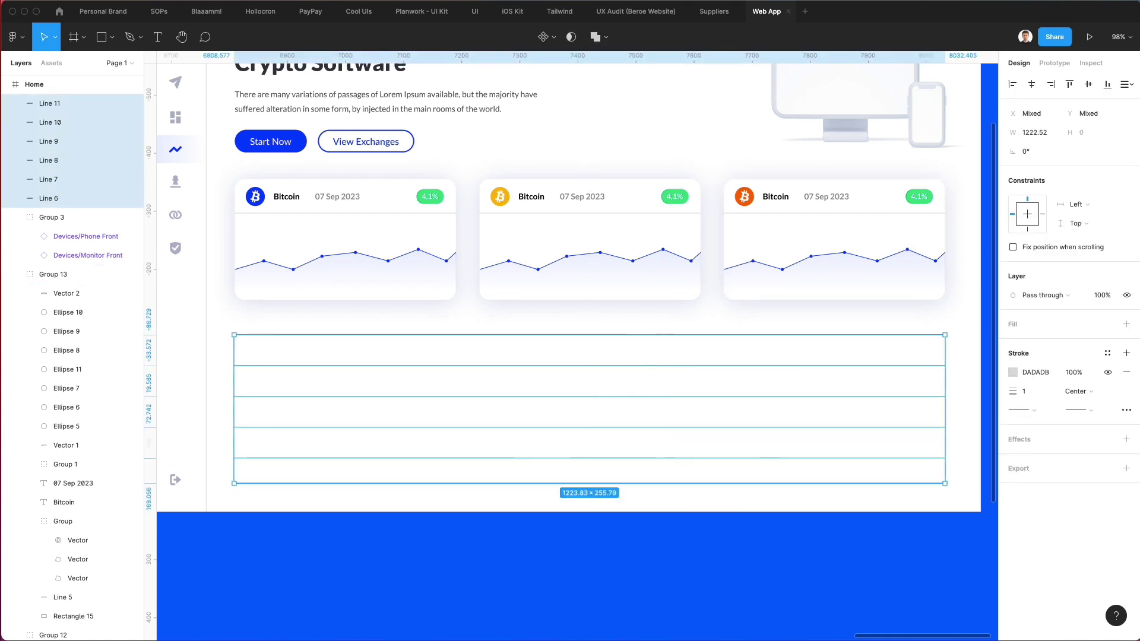
{"action": "left_click", "coordinate": [1124, 83]}
{"action": "left_click", "coordinate": [1045, 117]}
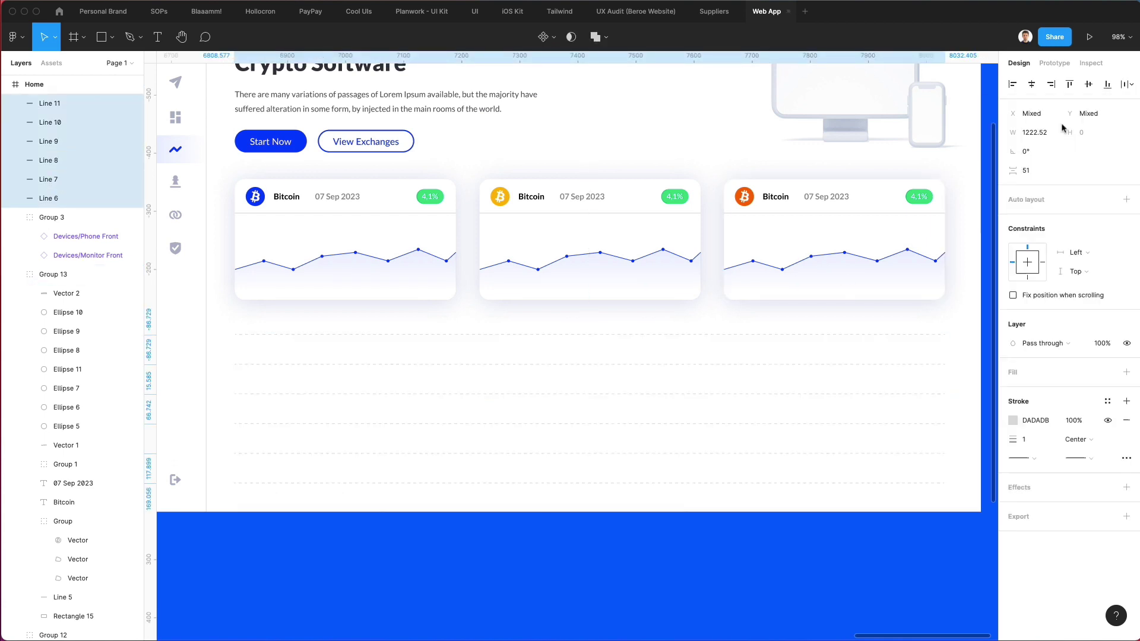
{"action": "left_click", "coordinate": [488, 538]}
Duplicate the main headline to just below the first Bitcoin card and change the copy's text to "Overview".
{"action": "scroll", "coordinate": [416, 415], "scroll_direction": "left", "scroll_amount": 3}
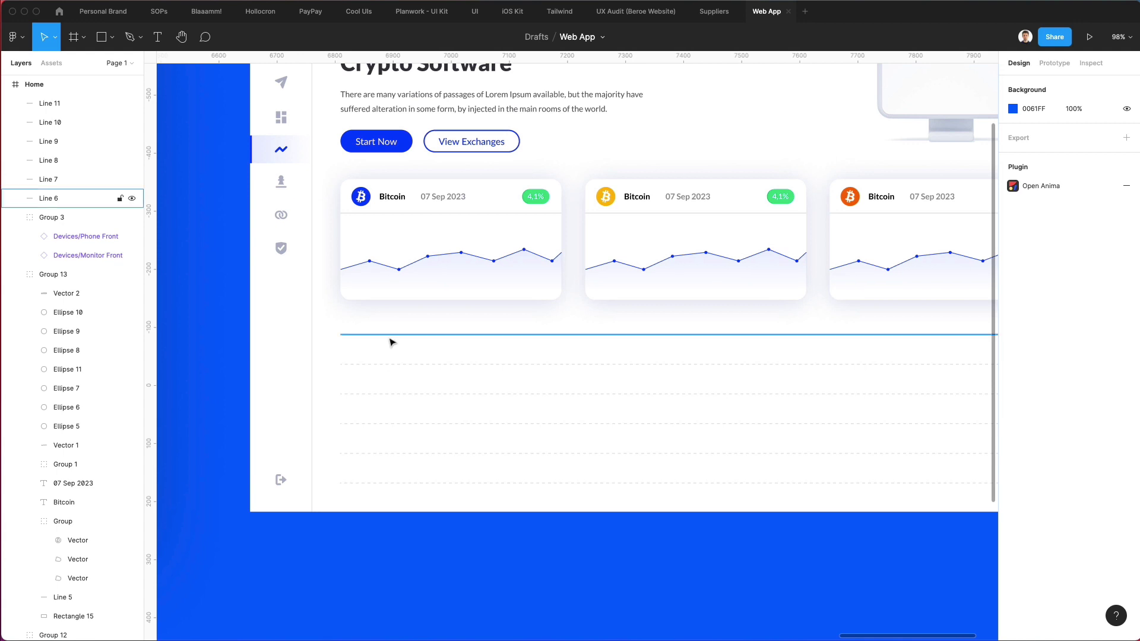
{"action": "scroll", "coordinate": [390, 339], "scroll_direction": "up", "scroll_amount": 3}
{"action": "scroll", "coordinate": [390, 342], "scroll_direction": "down", "scroll_amount": 3}
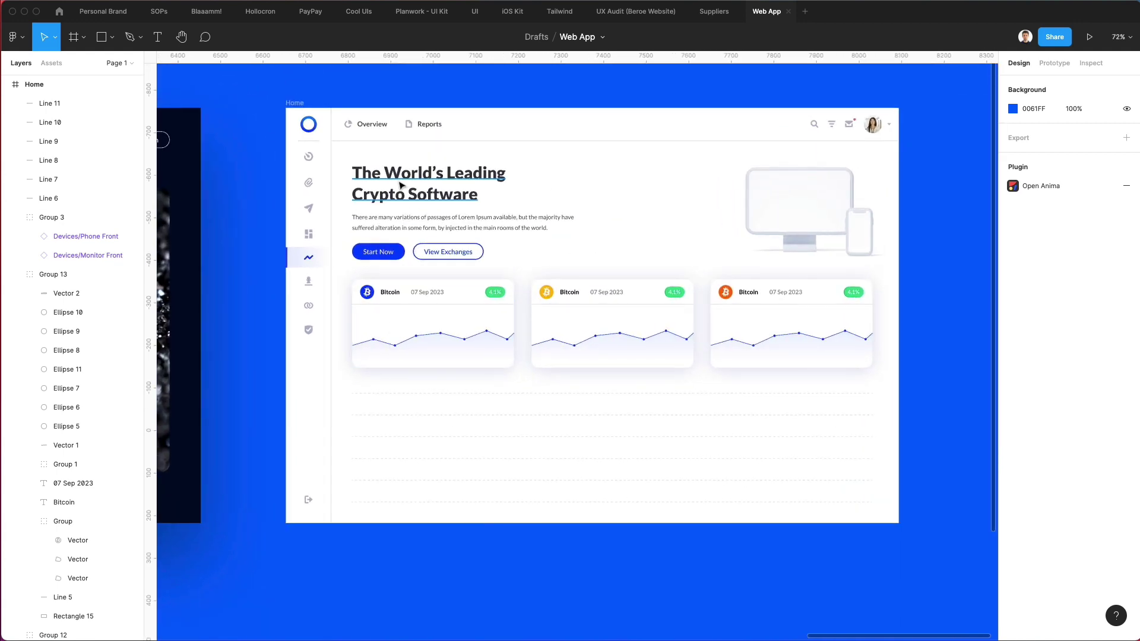
{"action": "left_click", "coordinate": [408, 183]}
{"action": "left_click_drag", "start_coordinate": [408, 183], "coordinate": [404, 395], "text": "alt"}
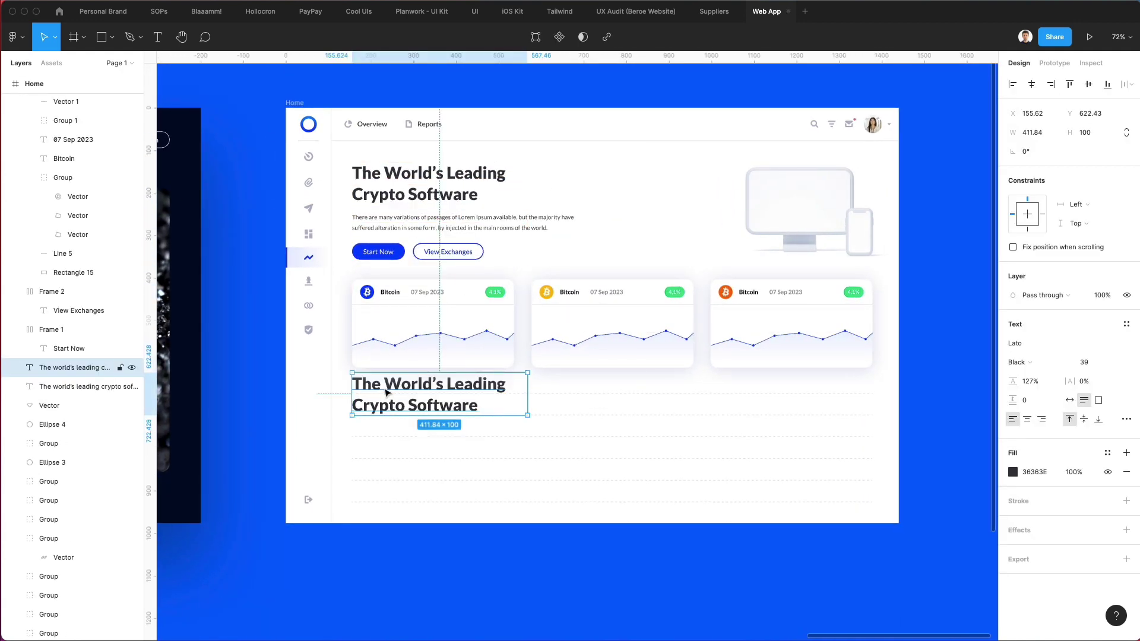
{"action": "double_click", "coordinate": [387, 393]}
{"action": "type", "text": "O"}
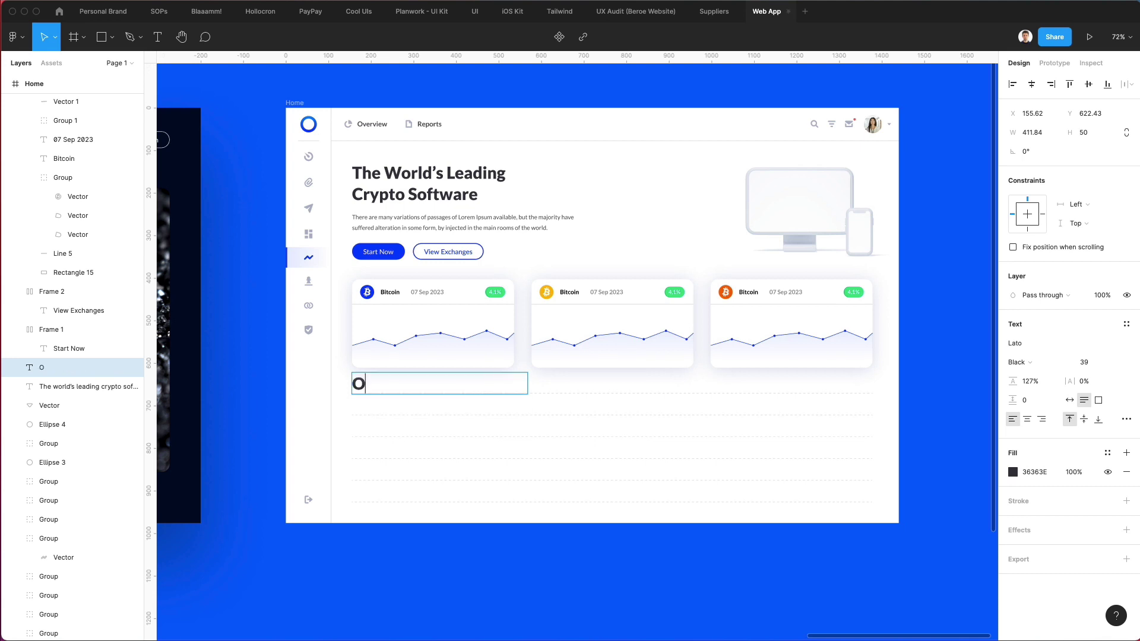
{"action": "type", "text": "verview"}
Set the Overview heading's font size to 22 and make its text box auto width.
{"action": "key", "text": "ctrl+a"}
{"action": "left_click", "coordinate": [1085, 362]}
{"action": "type", "text": "29"}
{"action": "key", "text": "Return"}
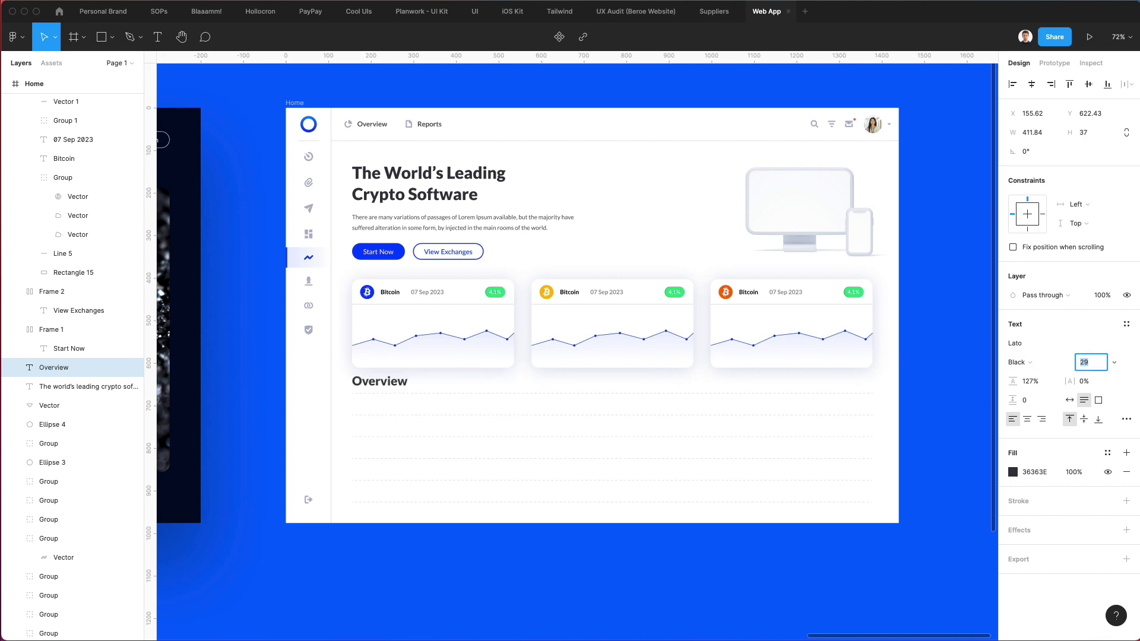
{"action": "type", "text": "22"}
{"action": "key", "text": "Return"}
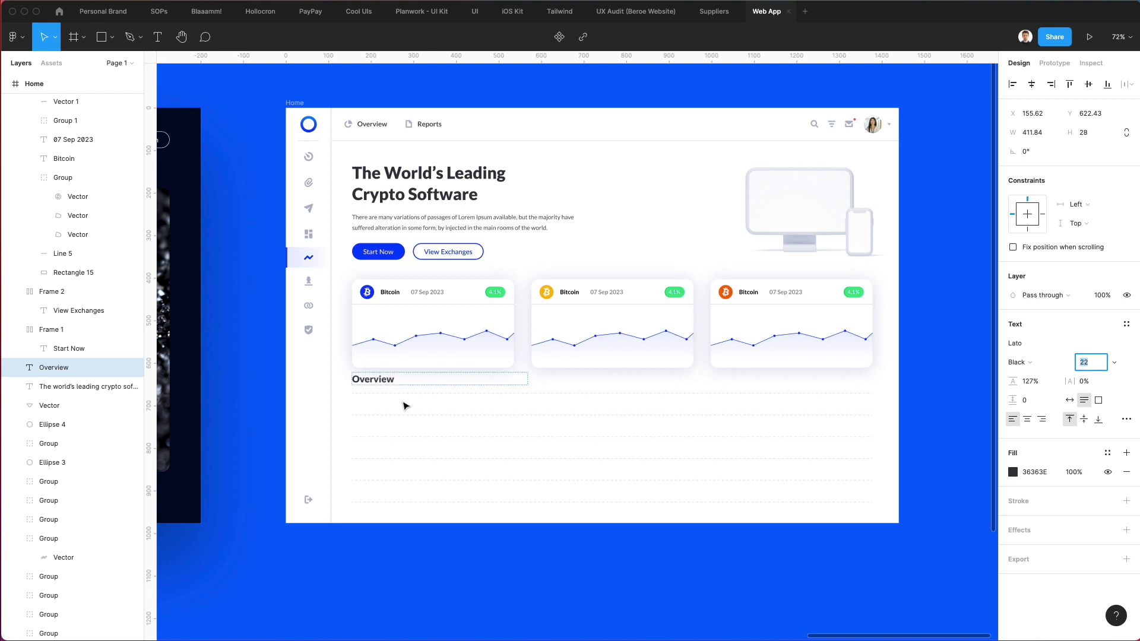
{"action": "key", "text": "Escape"}
{"action": "scroll", "coordinate": [403, 406], "scroll_direction": "down", "scroll_amount": 1}
{"action": "left_click", "coordinate": [1070, 399]}
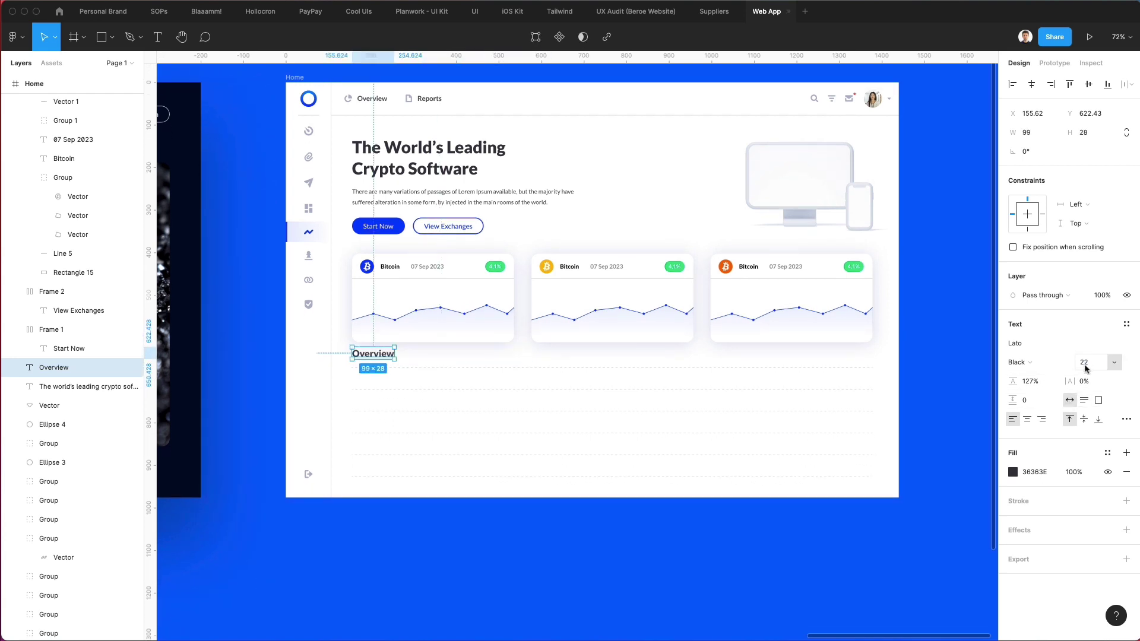
Reduce the Overview heading's font size to 21 and move it down about 12 px toward the dashed lines.
{"action": "key", "text": "Escape"}
{"action": "key", "text": "ctrl+v"}
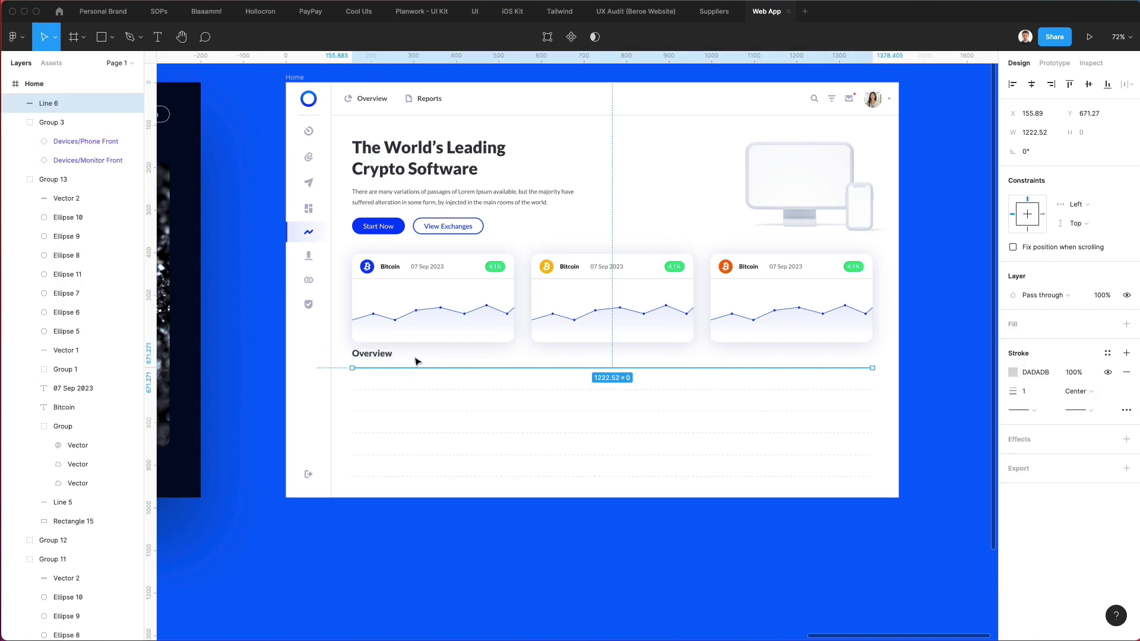
{"action": "left_click", "coordinate": [371, 355]}
{"action": "left_click_drag", "start_coordinate": [372, 355], "coordinate": [382, 350]}
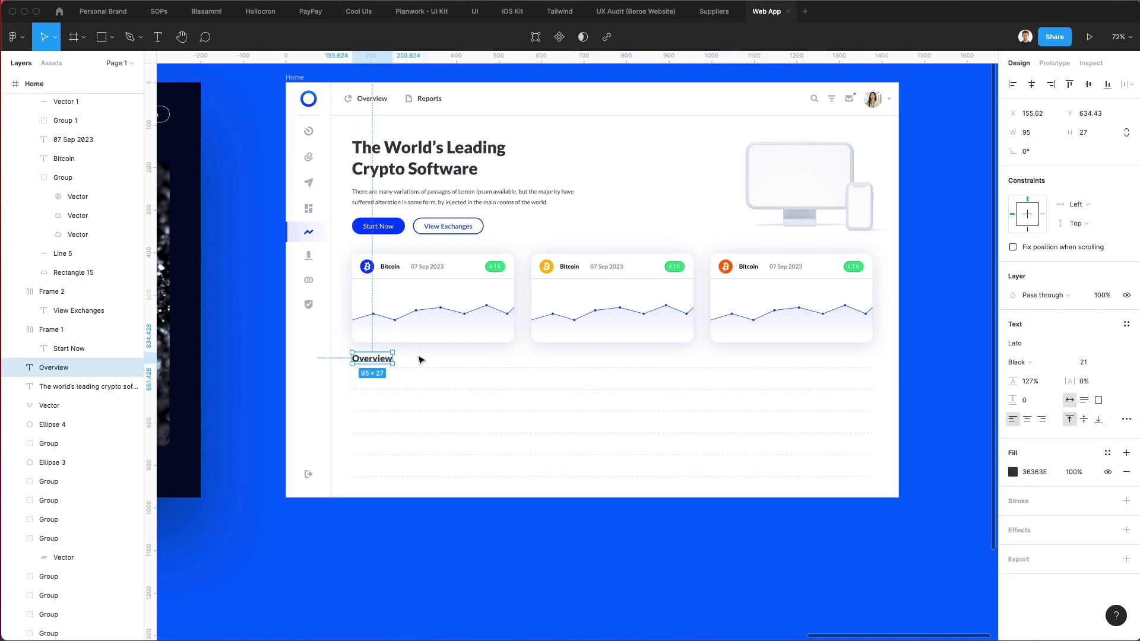
Lower the top dashed line to about Y 685.5 and redistribute the vertical spacing of all six dashed lines evenly.
{"action": "left_click", "coordinate": [438, 373]}
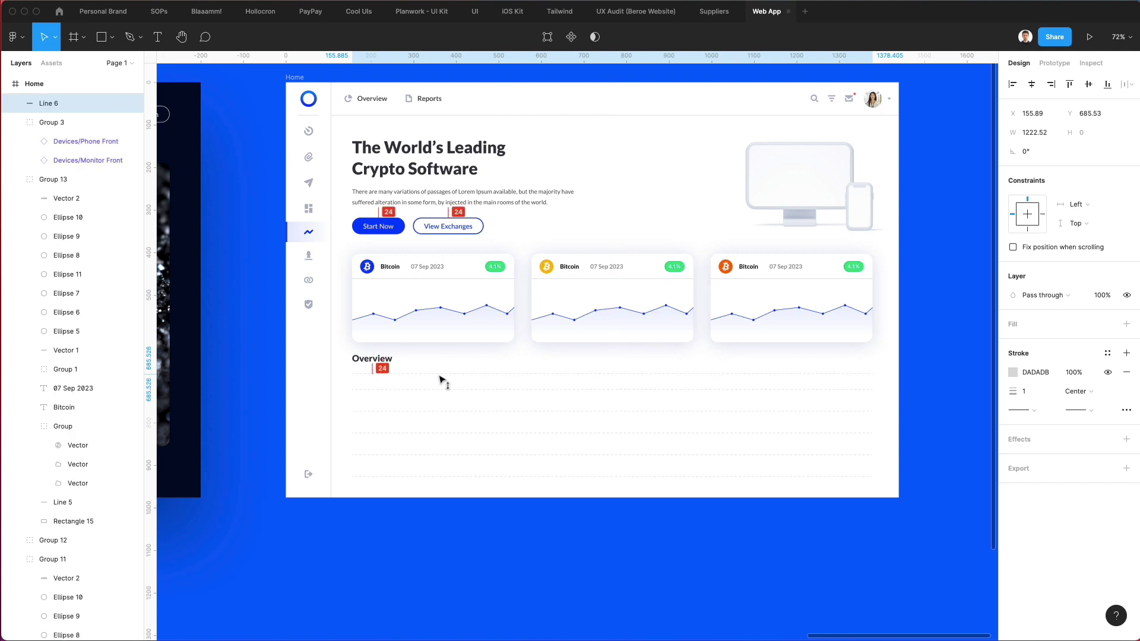
{"action": "left_click_drag", "start_coordinate": [450, 363], "coordinate": [502, 513]}
{"action": "left_click", "coordinate": [1126, 83]}
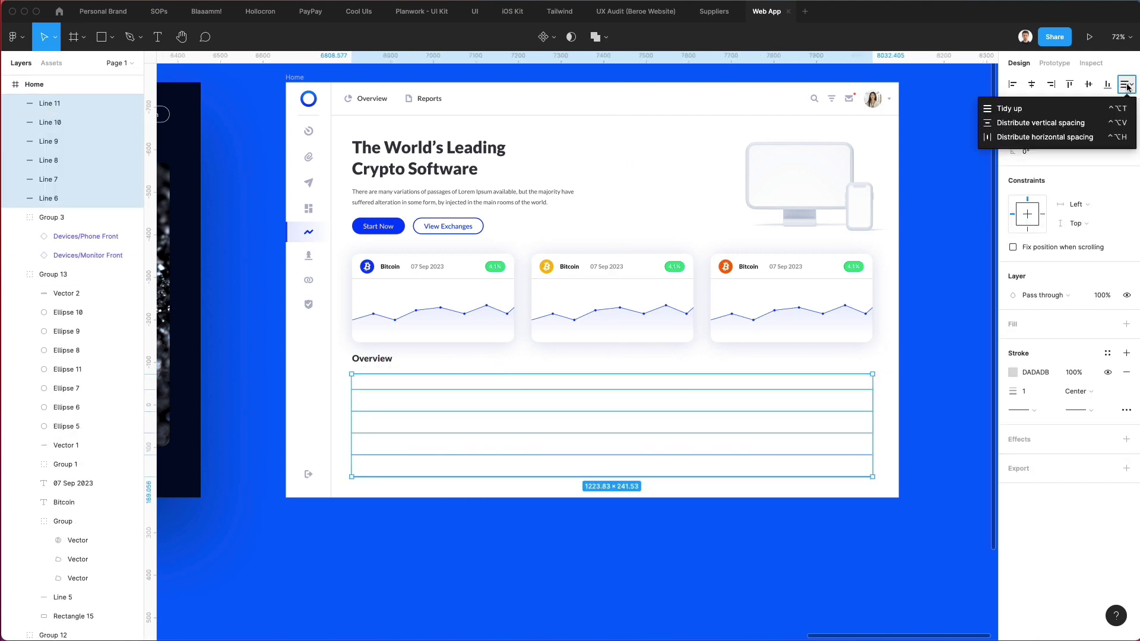
{"action": "left_click", "coordinate": [1040, 123]}
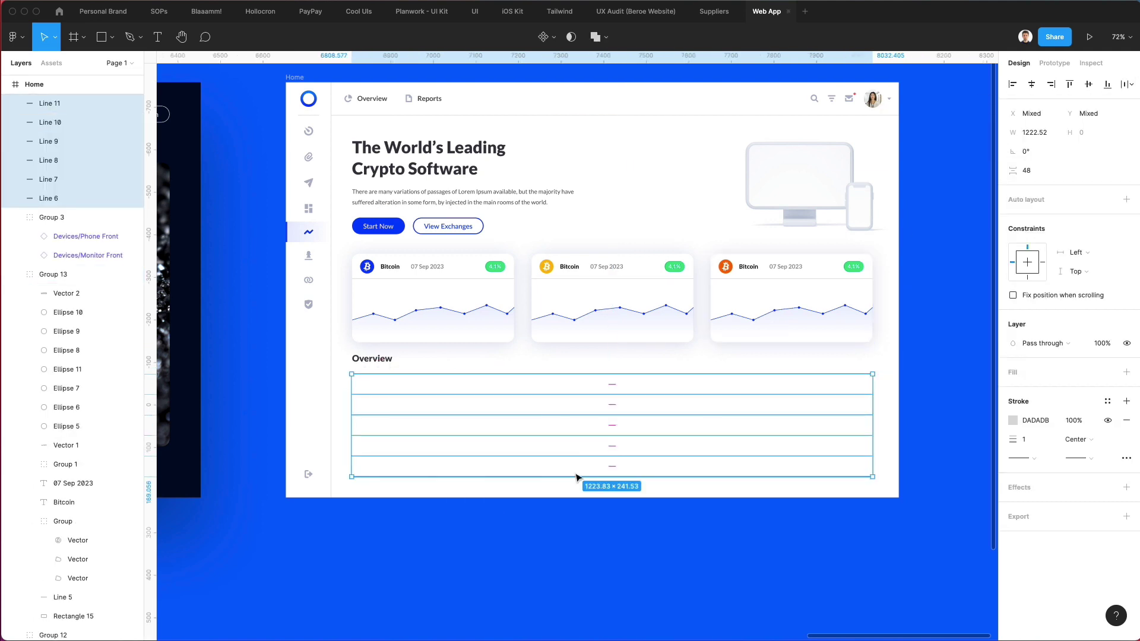
{"action": "left_click", "coordinate": [571, 504]}
Copy the 07 Sep 2023 text from the first Bitcoin card and paste it into the Overview section.
{"action": "scroll", "coordinate": [538, 502], "scroll_direction": "up", "scroll_amount": 5}
{"action": "scroll", "coordinate": [502, 486], "scroll_direction": "left", "scroll_amount": 3}
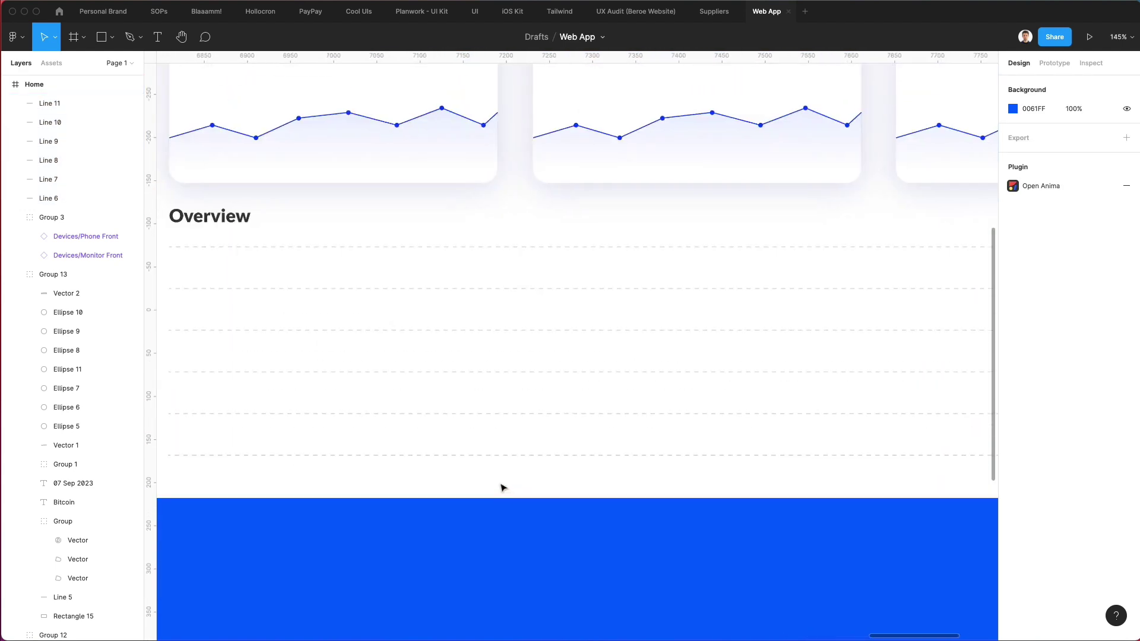
{"action": "key", "text": "t"}
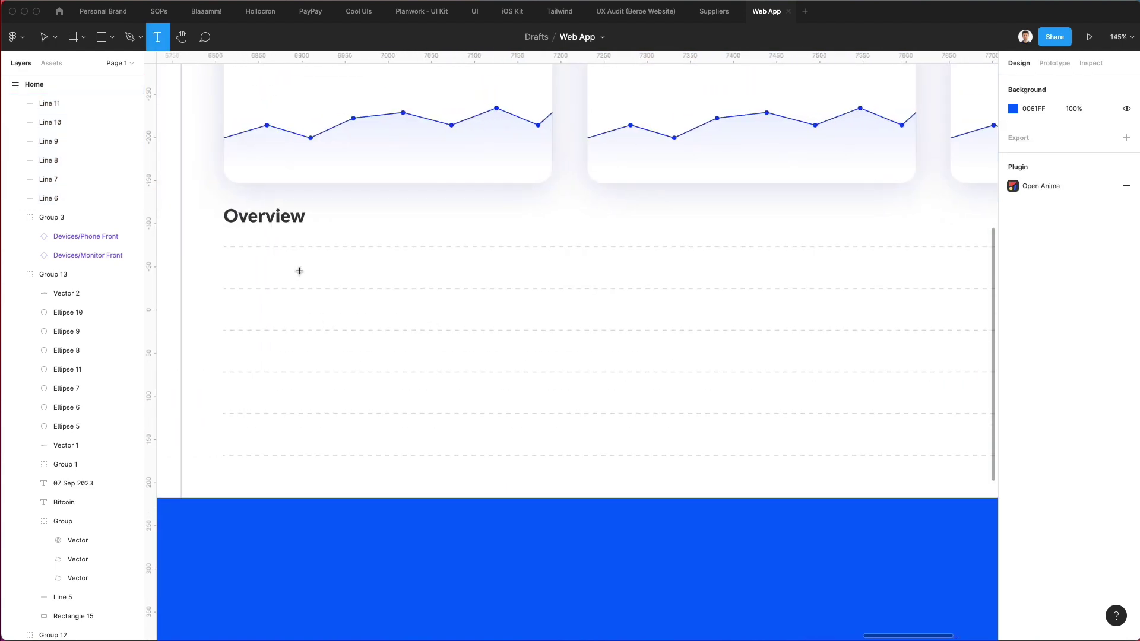
{"action": "scroll", "coordinate": [300, 271], "scroll_direction": "up", "scroll_amount": 5}
{"action": "key", "text": "v"}
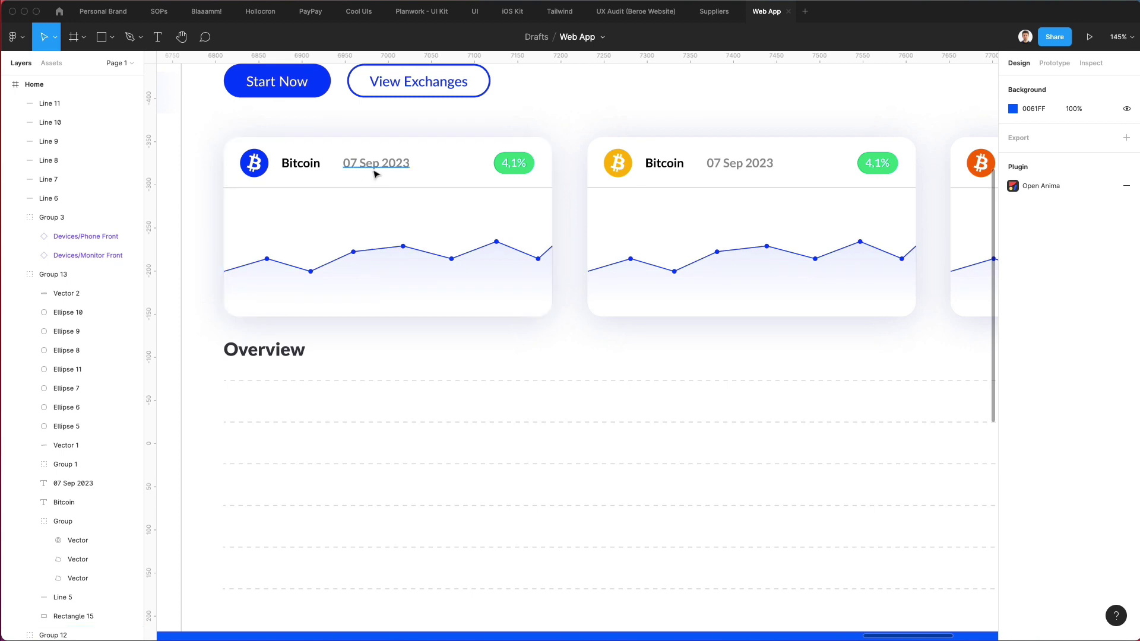
{"action": "left_click", "coordinate": [398, 164], "text": "super"}
{"action": "key", "text": "super+c"}
{"action": "left_click", "coordinate": [563, 130]}
{"action": "scroll", "coordinate": [561, 272], "scroll_direction": "down", "scroll_amount": 5}
{"action": "scroll", "coordinate": [560, 273], "scroll_direction": "left", "scroll_amount": 5}
{"action": "key", "text": "super+v"}
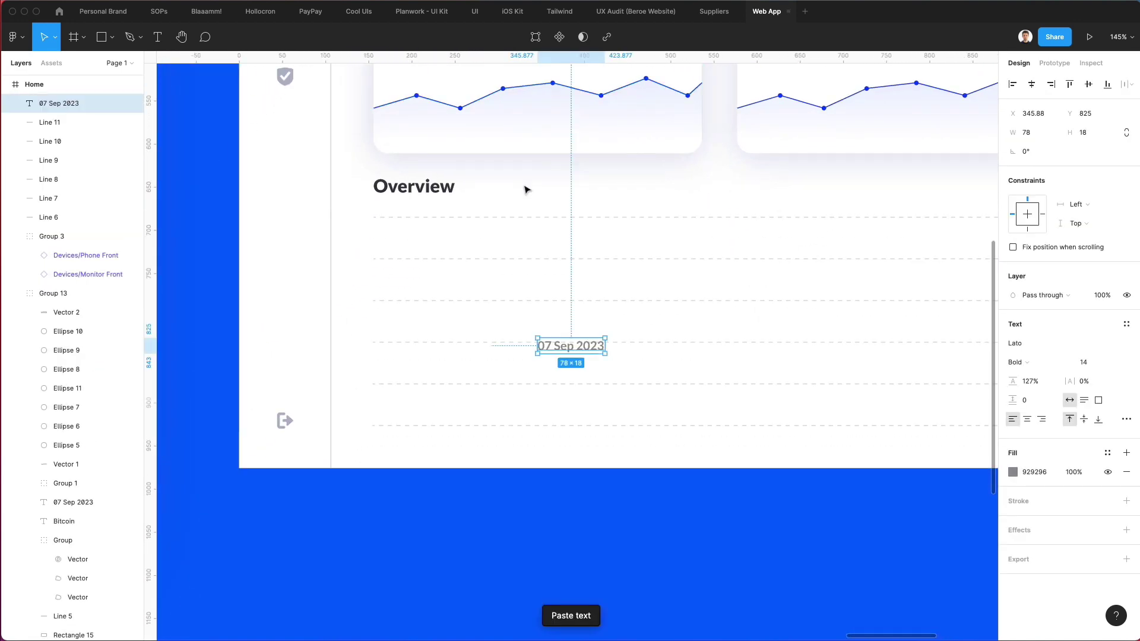
Turn the pasted date into a right-aligned "0" label just before the left end of the lowest dashed line.
{"action": "left_click_drag", "start_coordinate": [541, 315], "coordinate": [433, 239]}
{"action": "key", "text": "super+z"}
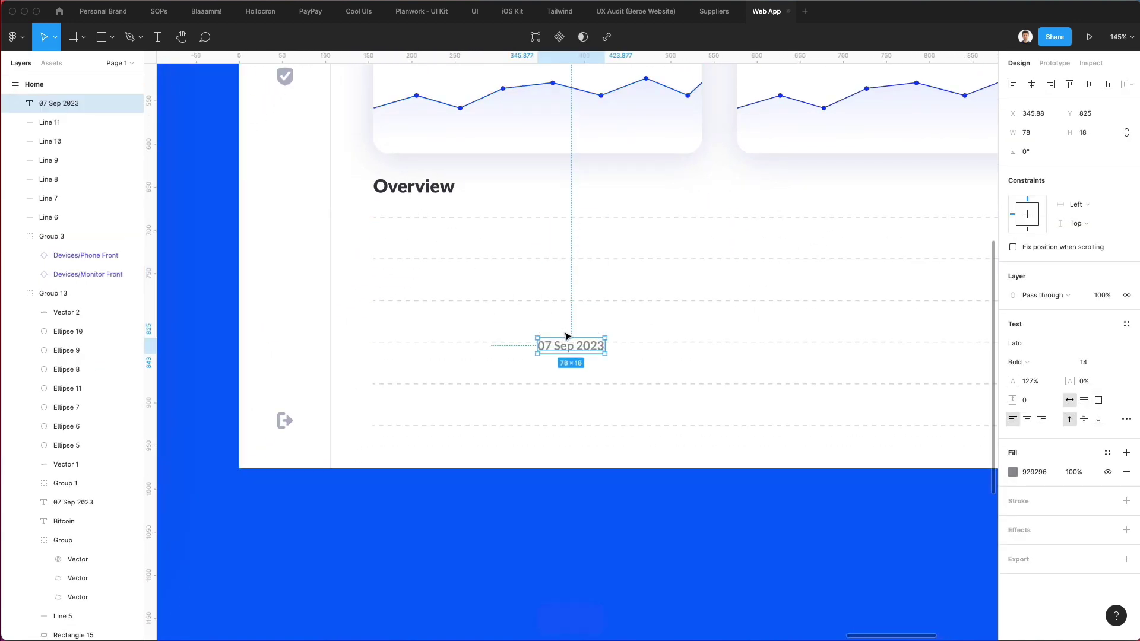
{"action": "left_click_drag", "start_coordinate": [568, 349], "coordinate": [403, 236]}
{"action": "double_click", "coordinate": [401, 232]}
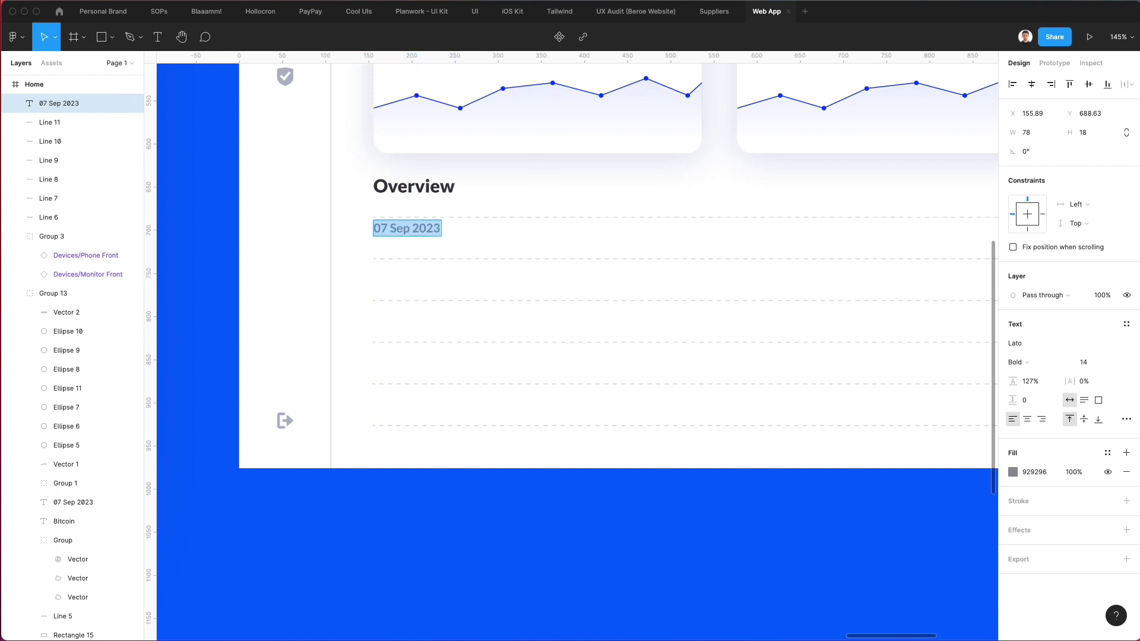
{"action": "type", "text": "0"}
{"action": "key", "text": "Escape"}
{"action": "left_click_drag", "start_coordinate": [377, 235], "coordinate": [364, 426]}
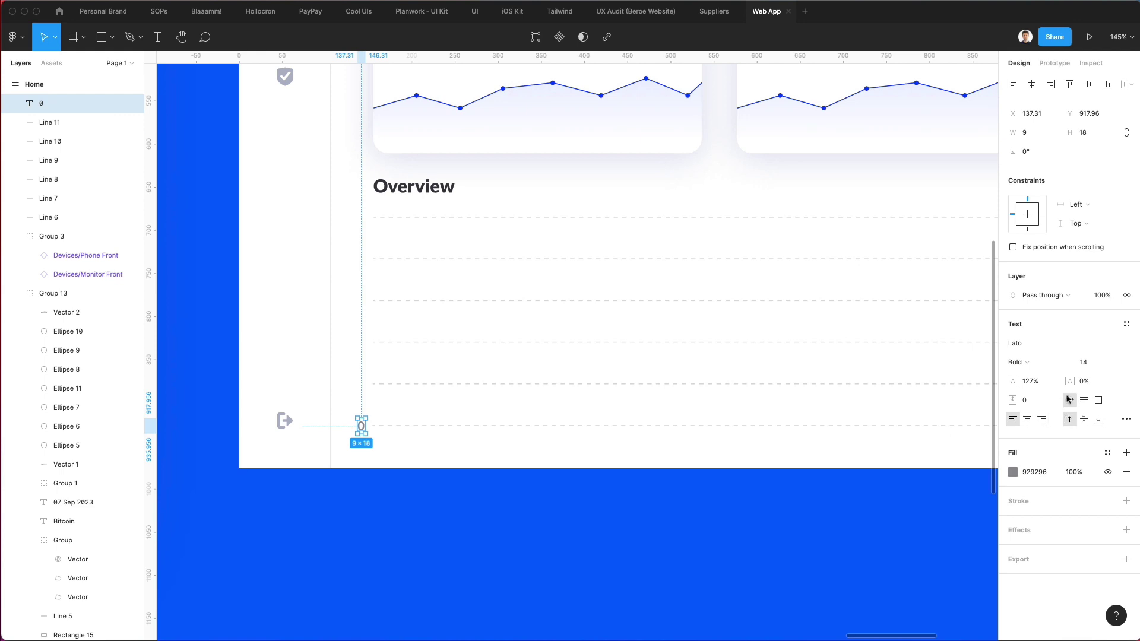
{"action": "left_click", "coordinate": [1043, 420]}
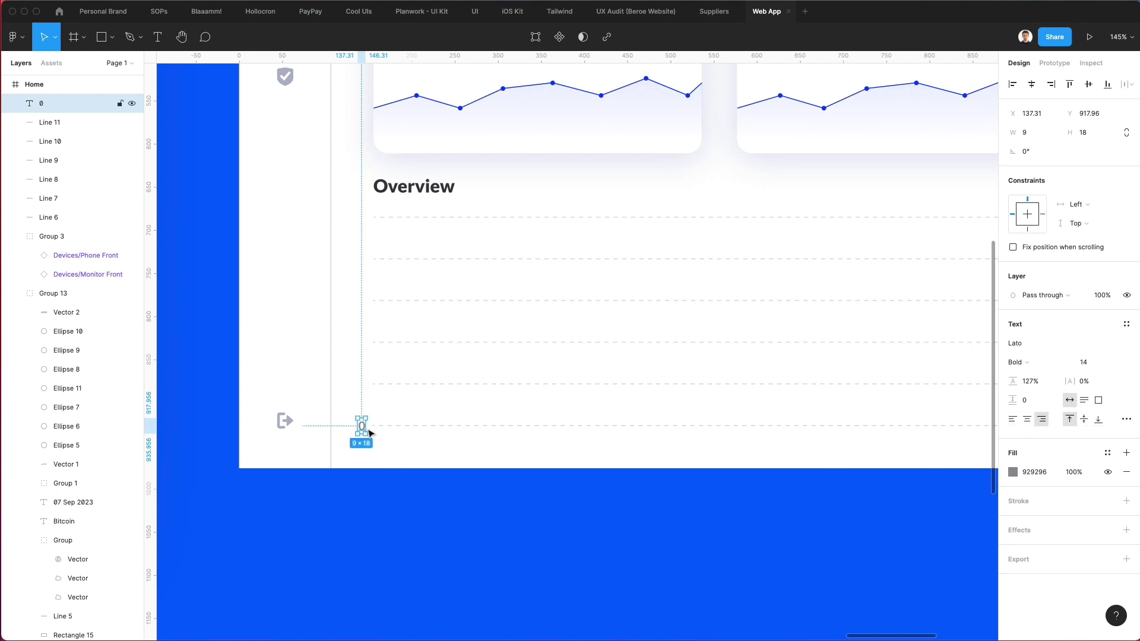
Duplicate the 0 label upward at even intervals so each of the other five dashed lines has one.
{"action": "left_click_drag", "start_coordinate": [369, 425], "coordinate": [368, 389], "text": "alt"}
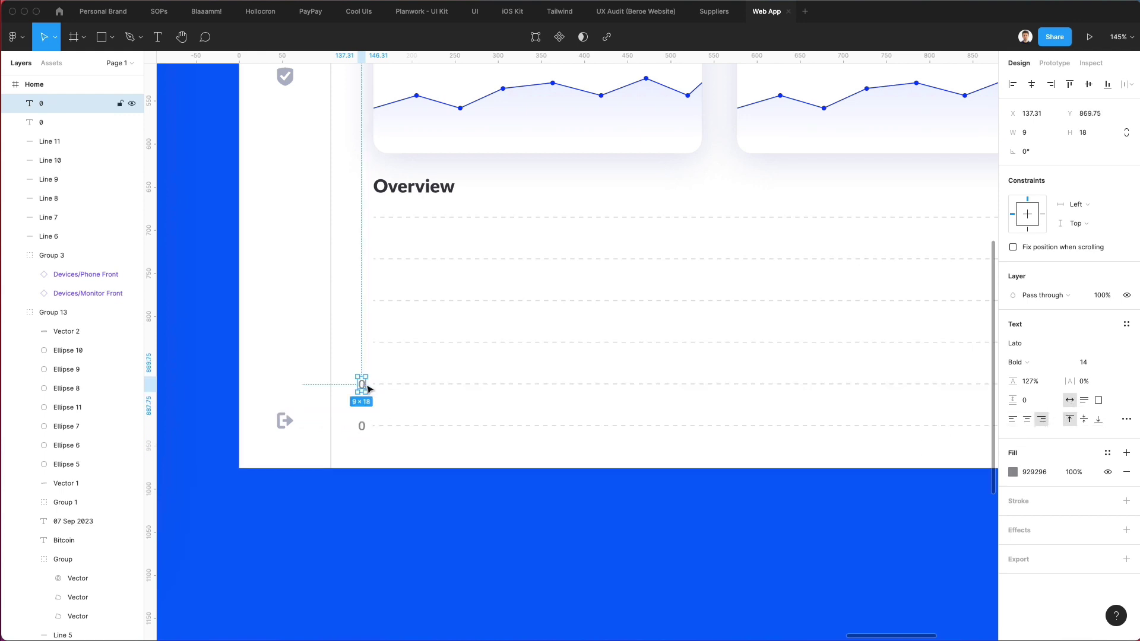
{"action": "key", "text": "super+d"}
{"action": "key", "text": "super+d"}
{"action": "key", "text": "super+d"}
{"action": "key", "text": "super+d"}
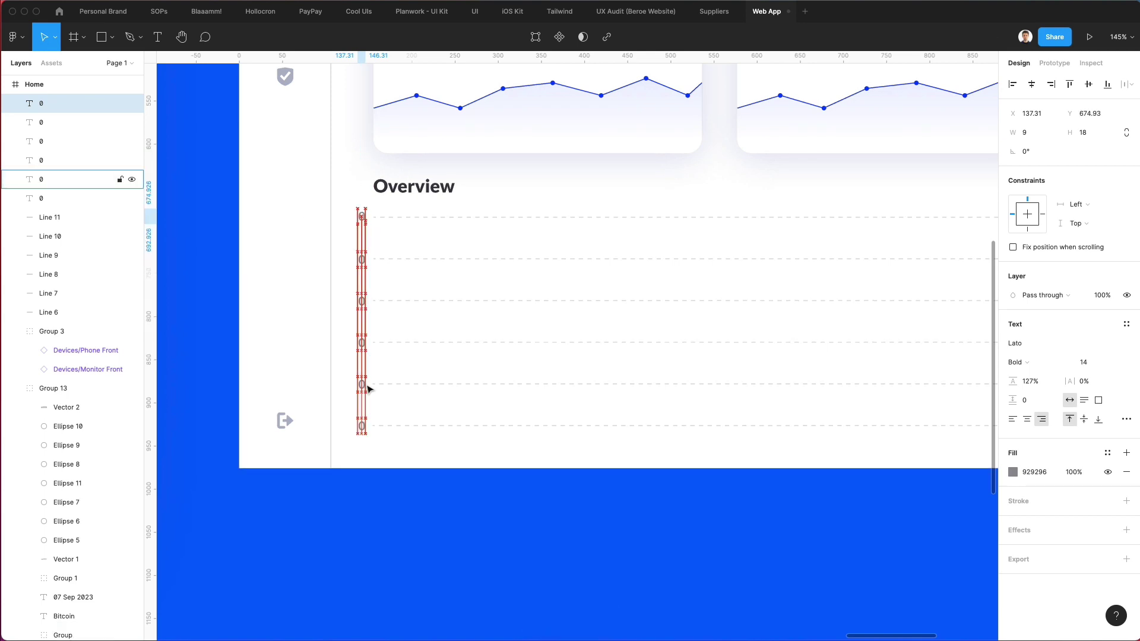
Distribute the vertical spacing of the six 0 labels evenly to match the dashed lines.
{"action": "left_click_drag", "start_coordinate": [349, 205], "coordinate": [366, 469]}
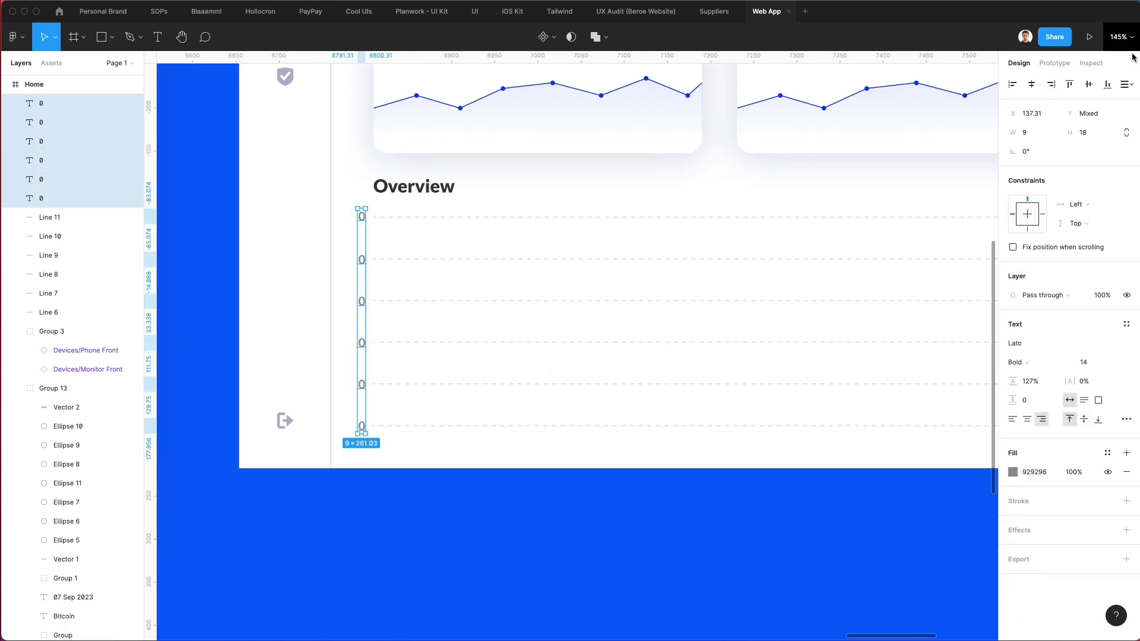
{"action": "left_click", "coordinate": [1127, 84]}
{"action": "left_click", "coordinate": [1043, 122]}
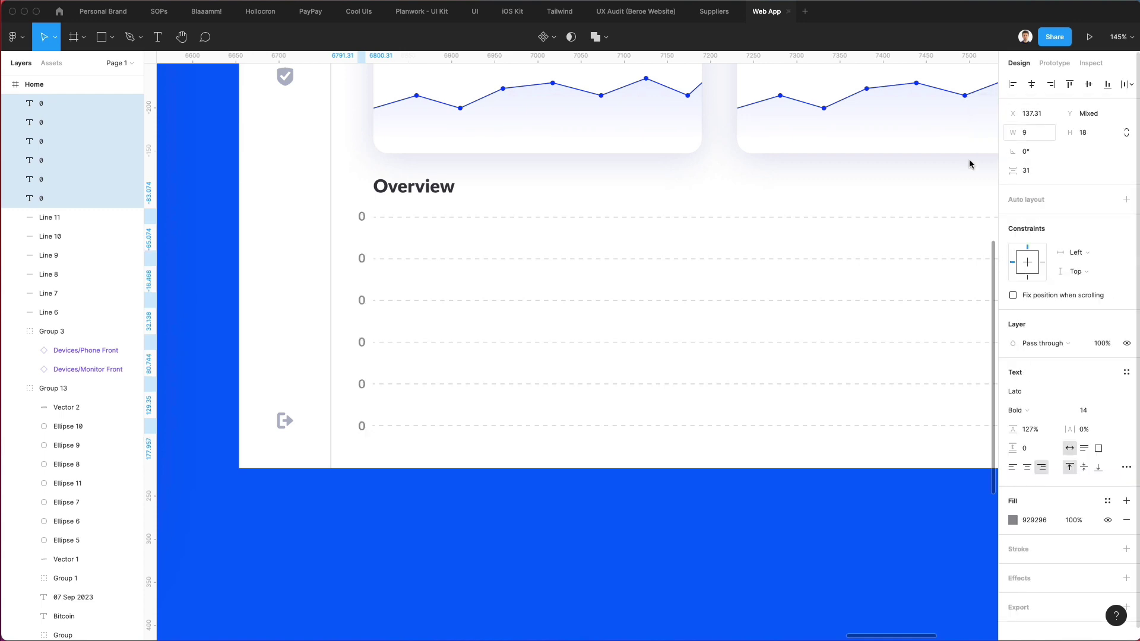
{"action": "left_click", "coordinate": [652, 282]}
Relabel the upper five axis labels from bottom to top as 100, 200, 300, 400 and 500.
{"action": "left_click", "coordinate": [360, 386]}
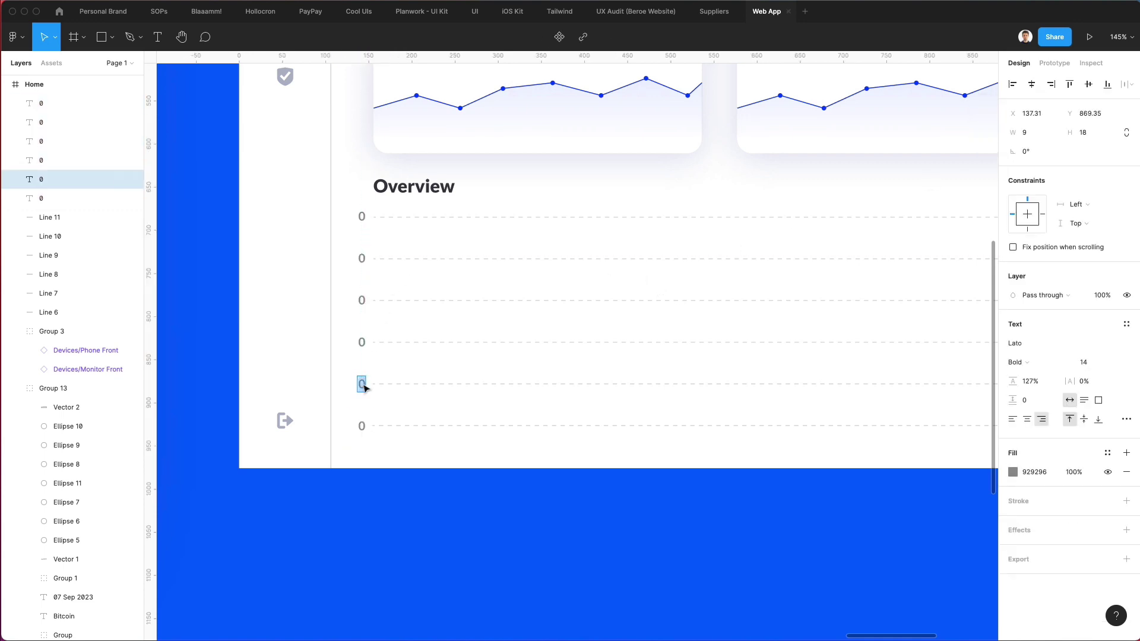
{"action": "type", "text": "100"}
{"action": "left_click", "coordinate": [361, 342]}
{"action": "type", "text": "2"}
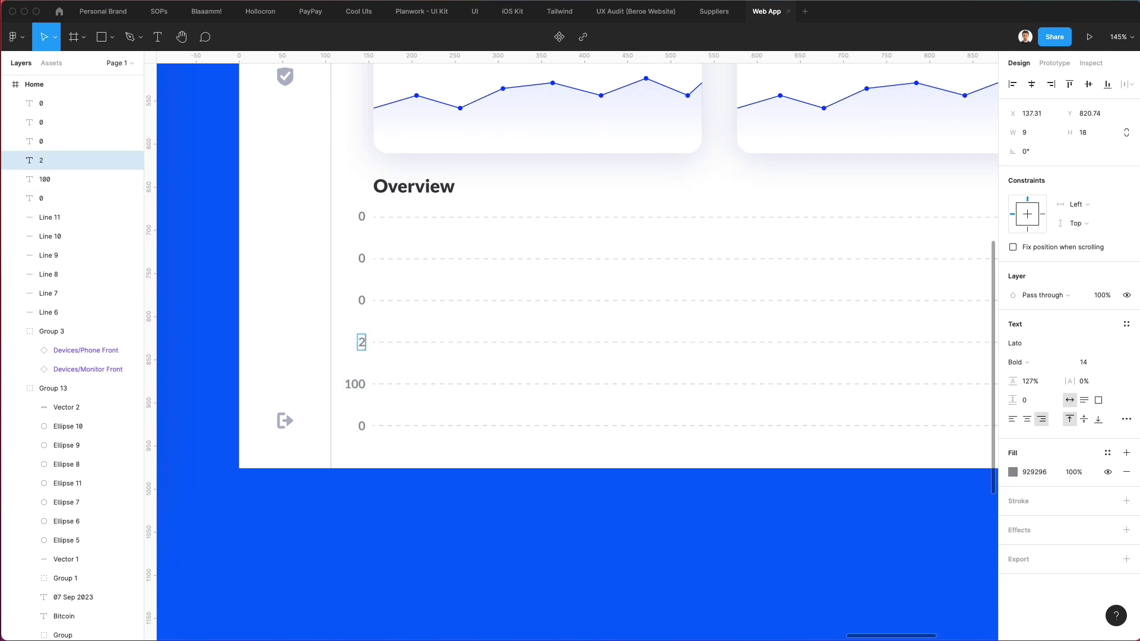
{"action": "type", "text": "00"}
{"action": "left_click", "coordinate": [363, 300]}
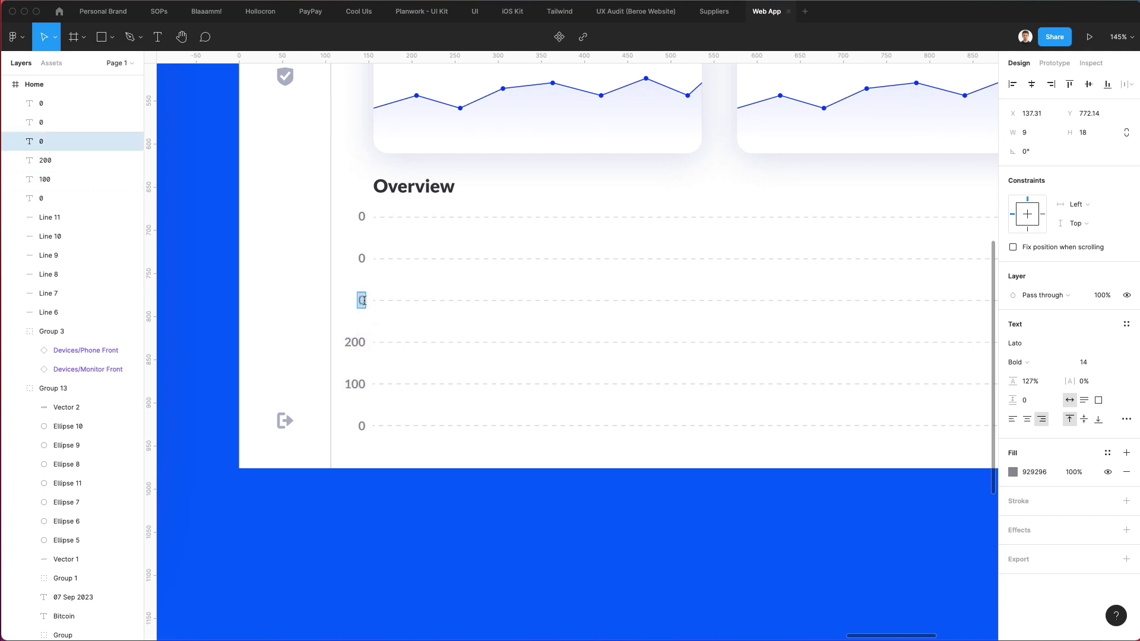
{"action": "type", "text": "300"}
{"action": "double_click", "coordinate": [362, 258]}
{"action": "type", "text": "400"}
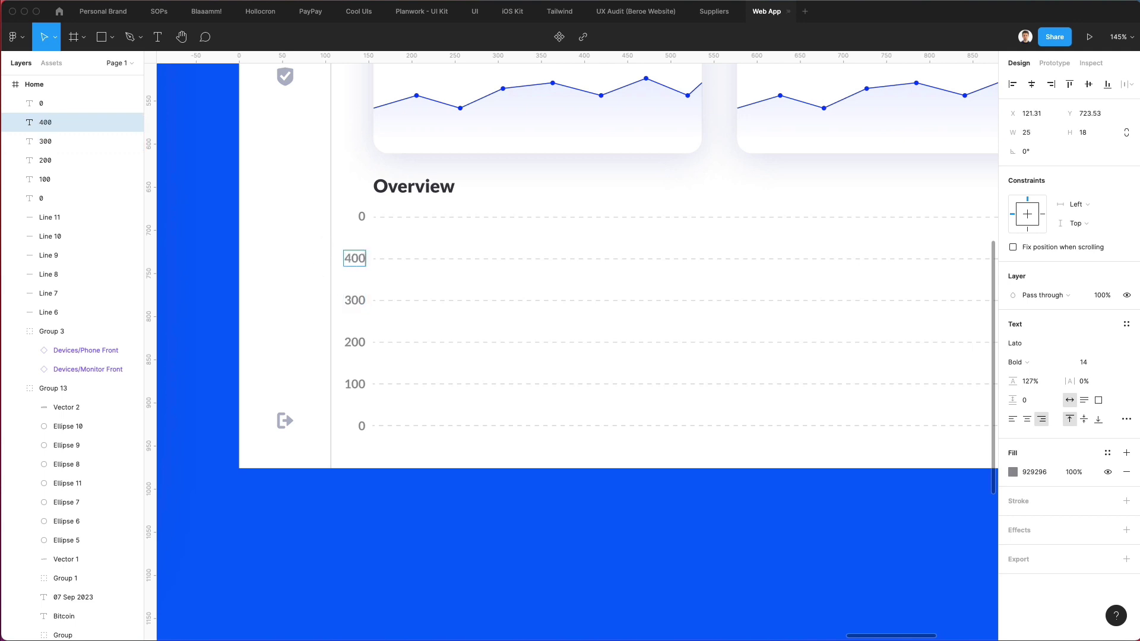
{"action": "double_click", "coordinate": [361, 216]}
{"action": "type", "text": "5"}
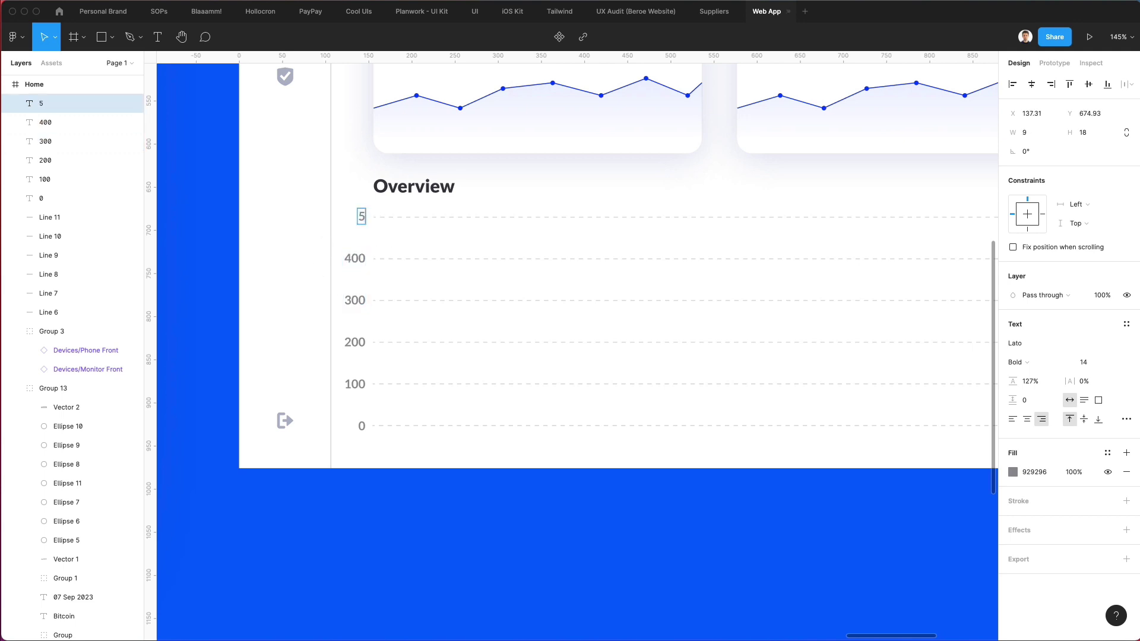
{"action": "type", "text": "00"}
{"action": "left_click", "coordinate": [425, 235]}
Recolour the six vertical-axis labels of the Overview chart with the grey DADADB sampled from a dashed gridline.
{"action": "scroll", "coordinate": [453, 268], "scroll_direction": "down", "scroll_amount": 3}
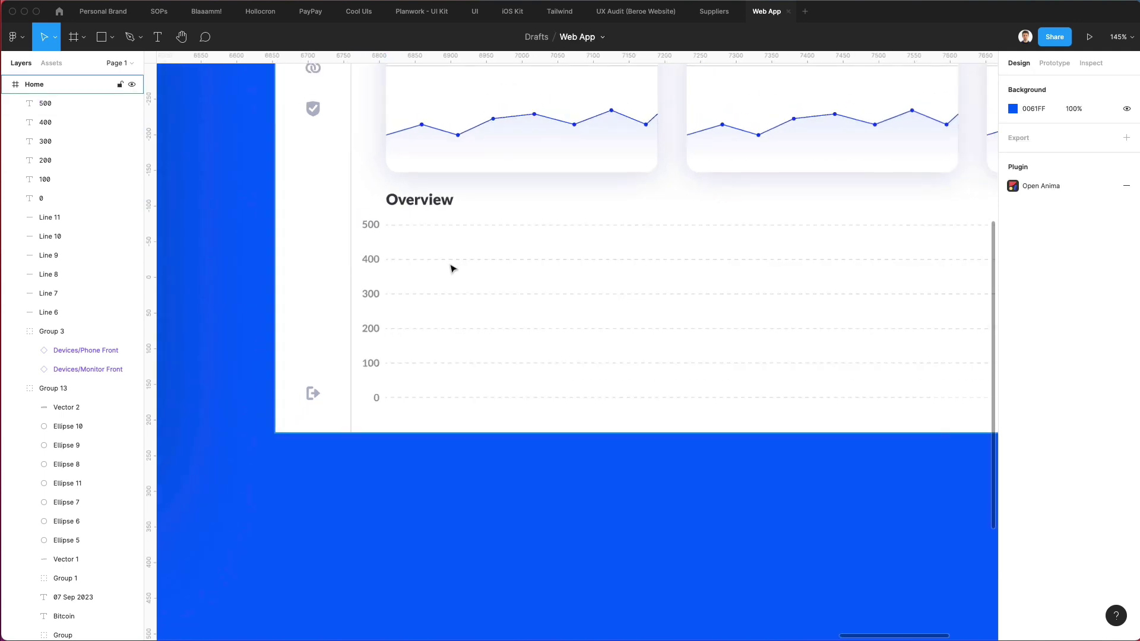
{"action": "scroll", "coordinate": [453, 268], "scroll_direction": "right", "scroll_amount": 2}
{"action": "scroll", "coordinate": [453, 269], "scroll_direction": "down", "scroll_amount": 3}
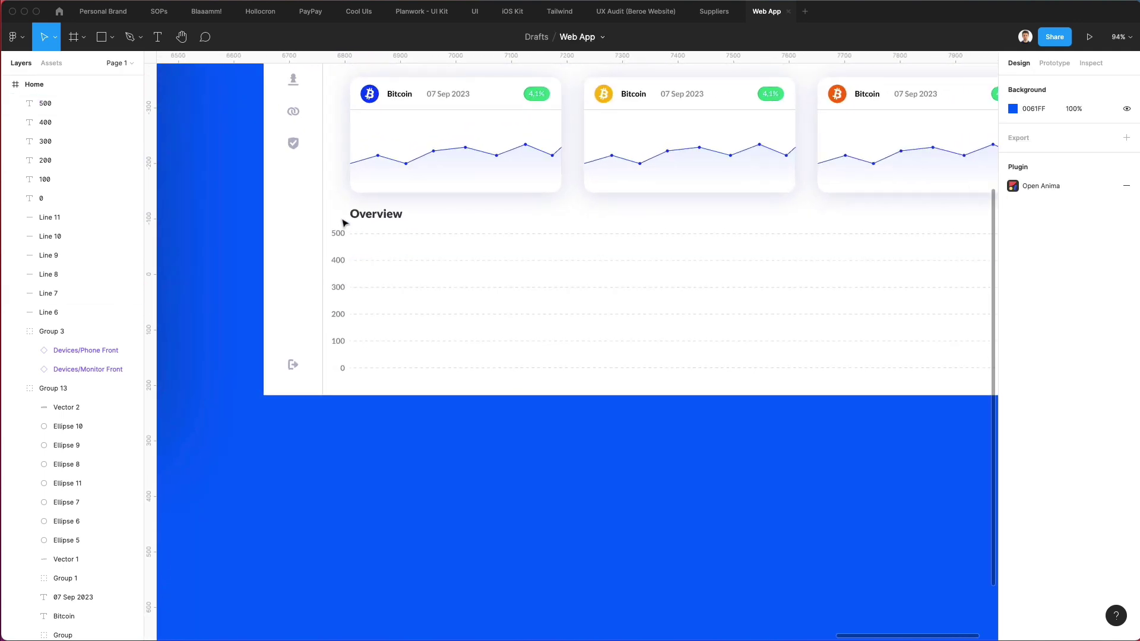
{"action": "left_click_drag", "start_coordinate": [331, 223], "coordinate": [351, 397]}
{"action": "scroll", "coordinate": [364, 336], "scroll_direction": "up", "scroll_amount": 10}
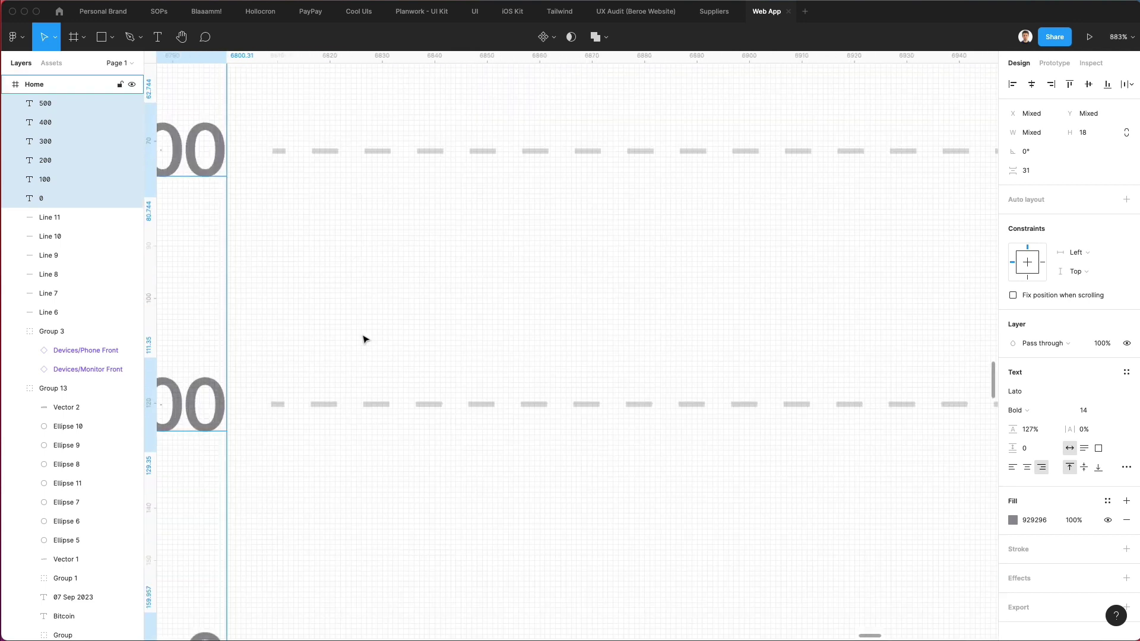
{"action": "key", "text": "i"}
{"action": "left_click", "coordinate": [337, 388]}
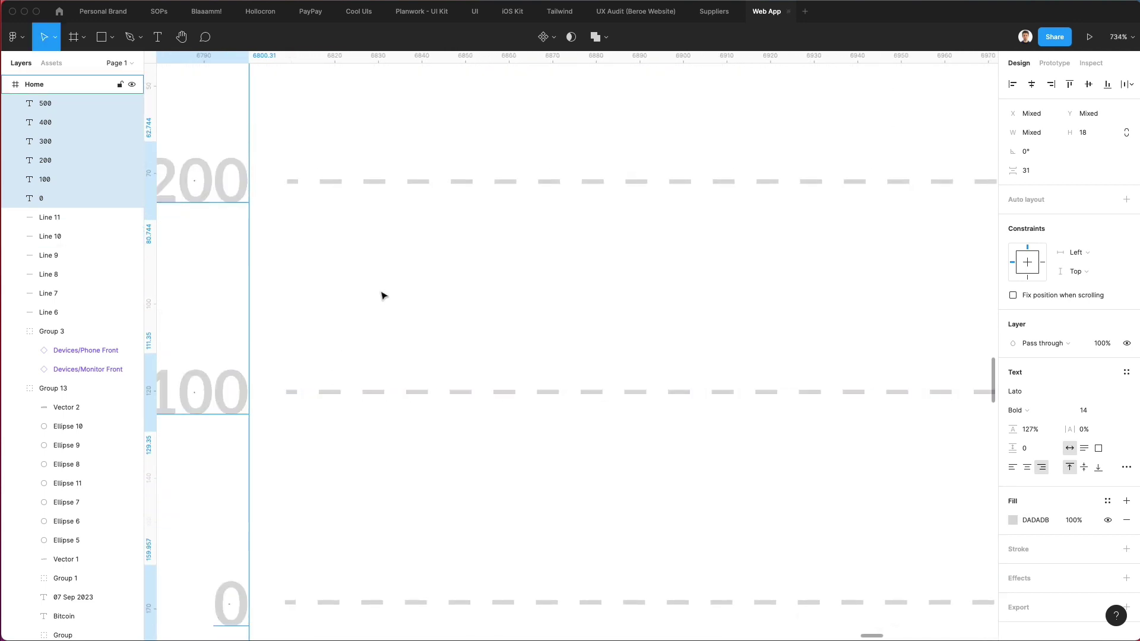
Darken the fill of the six vertical-axis labels to the bluish grey C7C7D2.
{"action": "scroll", "coordinate": [382, 295], "scroll_direction": "down", "scroll_amount": 6}
{"action": "scroll", "coordinate": [382, 295], "scroll_direction": "down", "scroll_amount": 2}
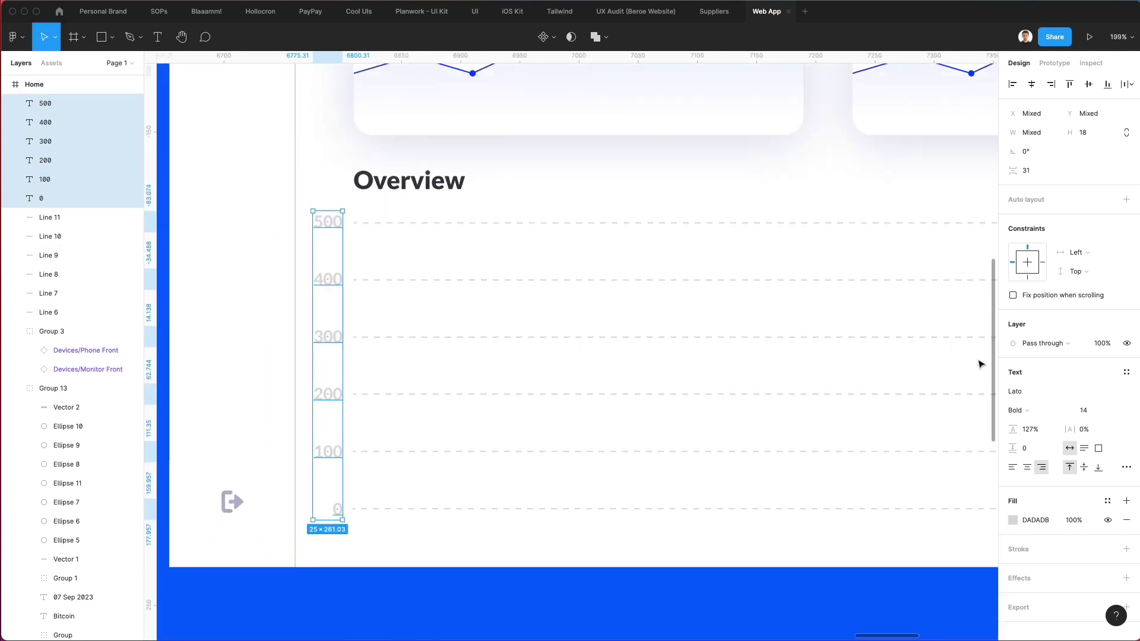
{"action": "left_click", "coordinate": [1013, 520]}
{"action": "left_click_drag", "start_coordinate": [864, 365], "coordinate": [864, 371]}
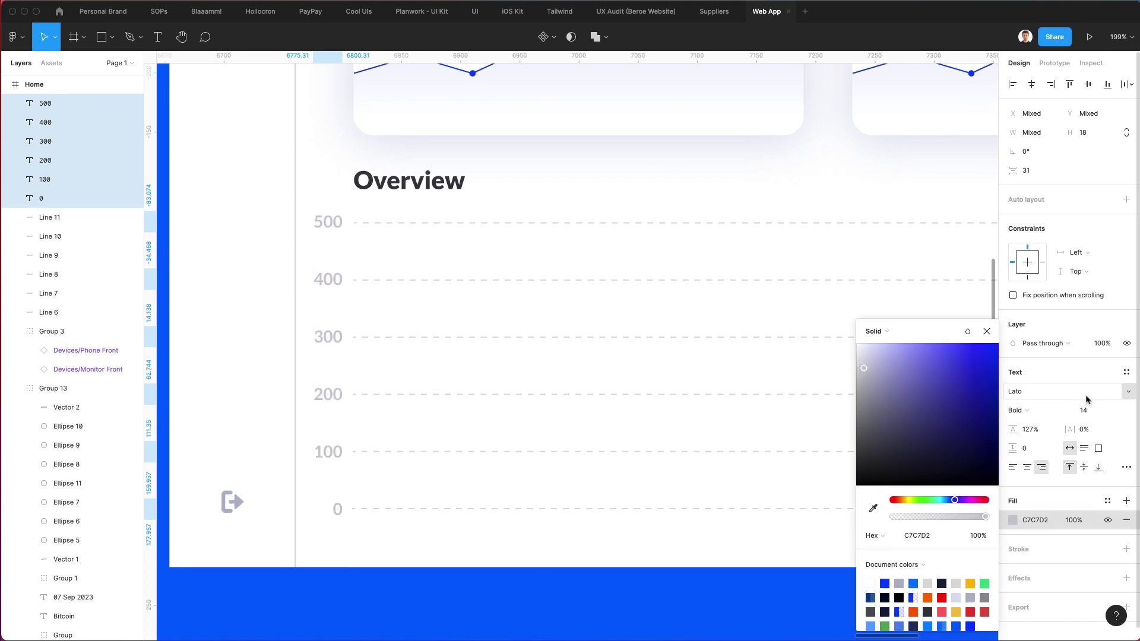
Reduce the font size of the six vertical-axis labels to 12 and deselect them.
{"action": "left_click", "coordinate": [1083, 410]}
{"action": "key", "text": "Down"}
{"action": "key", "text": "Down"}
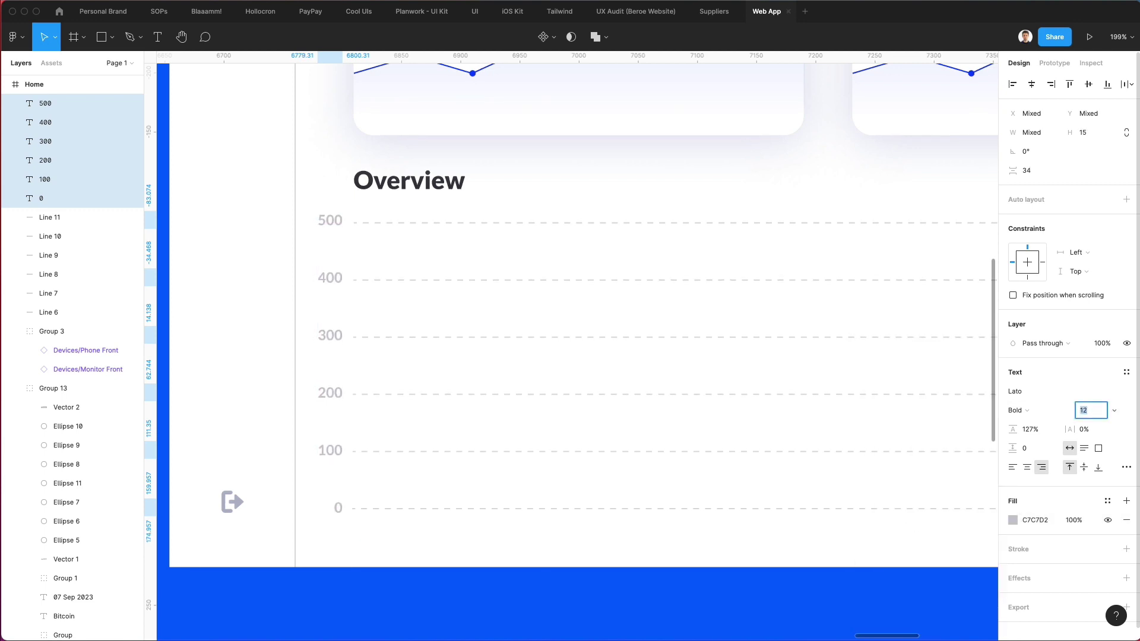
{"action": "scroll", "coordinate": [487, 278], "scroll_direction": "down", "scroll_amount": 3, "text": "ctrl"}
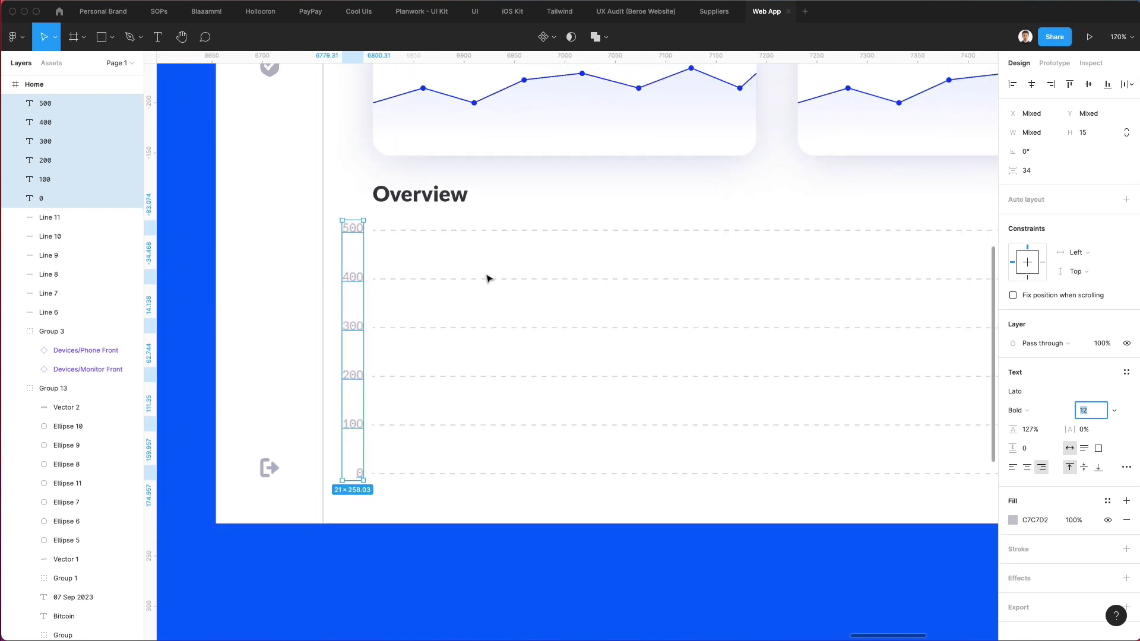
{"action": "left_click", "coordinate": [488, 278]}
Nudge the six vertical-axis labels down by 1 px to line them up with the dashed lines.
{"action": "scroll", "coordinate": [489, 278], "scroll_direction": "down", "scroll_amount": 5}
{"action": "scroll", "coordinate": [491, 276], "scroll_direction": "up", "scroll_amount": 3}
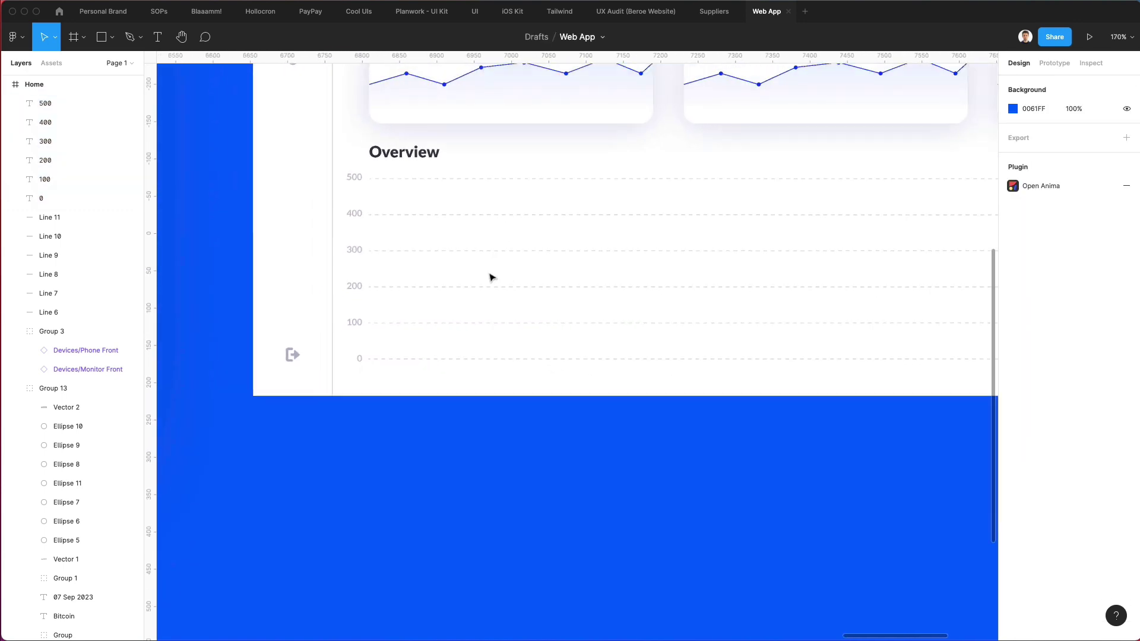
{"action": "scroll", "coordinate": [491, 276], "scroll_direction": "down", "scroll_amount": 3, "text": "ctrl"}
{"action": "scroll", "coordinate": [279, 193], "scroll_direction": "right", "scroll_amount": 1}
{"action": "left_click_drag", "start_coordinate": [303, 192], "coordinate": [314, 396]}
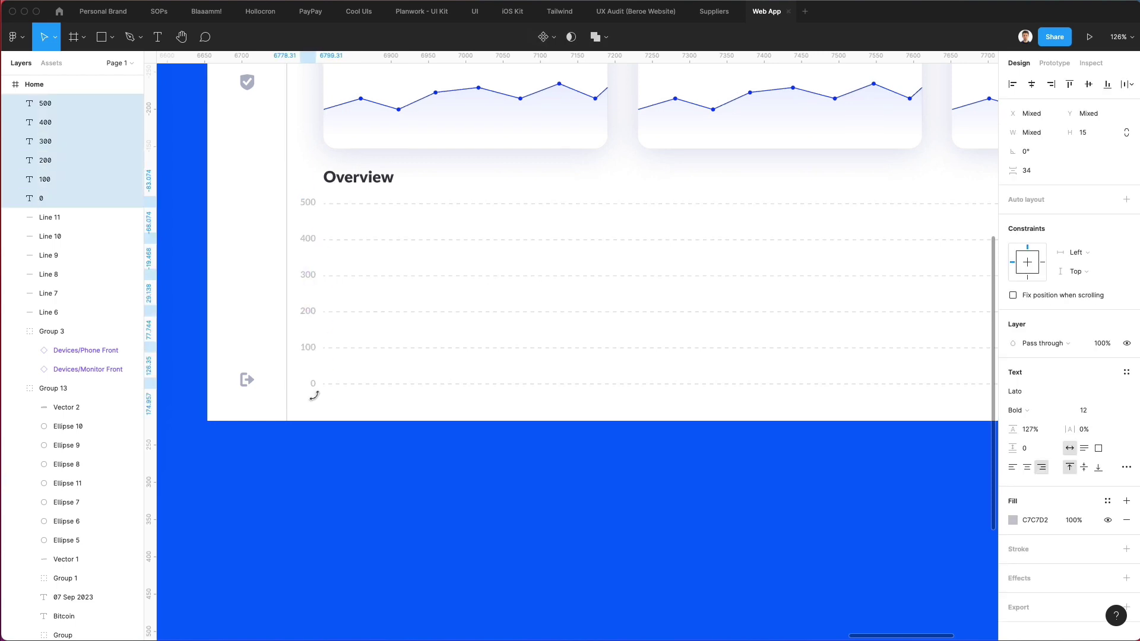
{"action": "key", "text": "Down"}
{"action": "left_click", "coordinate": [347, 414]}
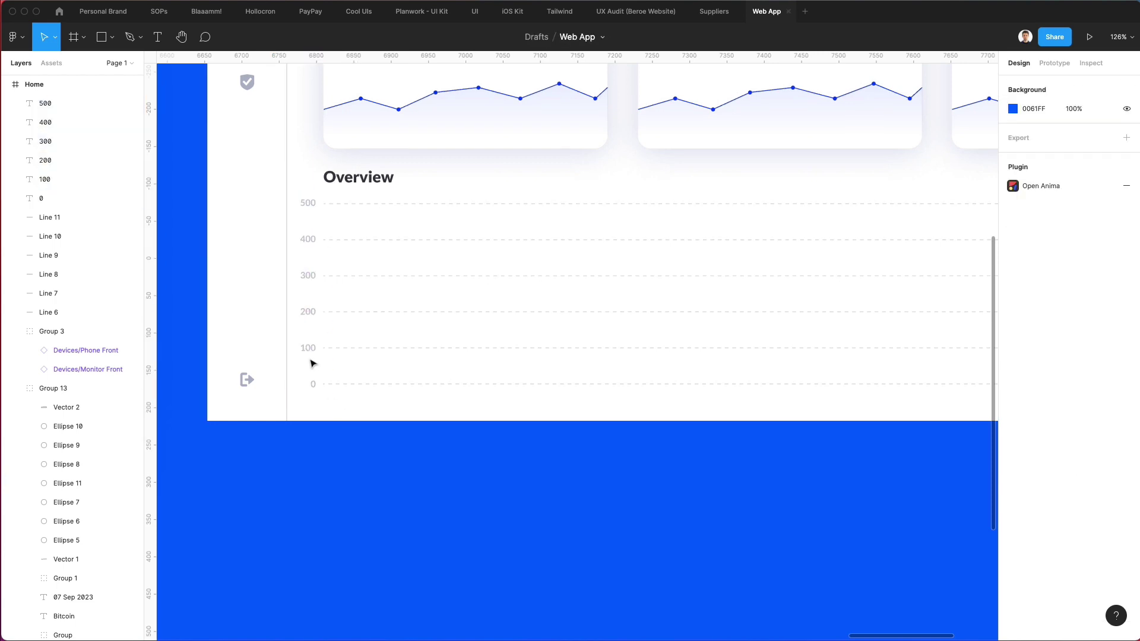
Make a copy of the 0 label reading "Jan" and place it just below the left end of the lowest dashed line.
{"action": "left_click_drag", "start_coordinate": [315, 386], "coordinate": [335, 400], "text": "alt"}
{"action": "key", "text": "Return"}
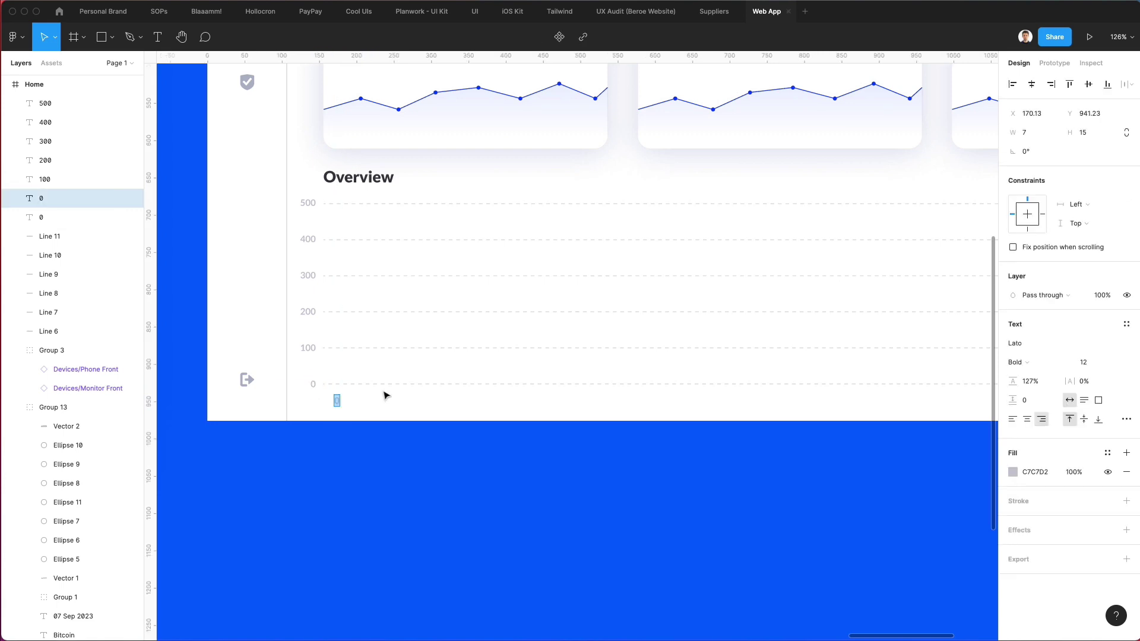
{"action": "type", "text": "Jan"}
{"action": "key", "text": "Escape"}
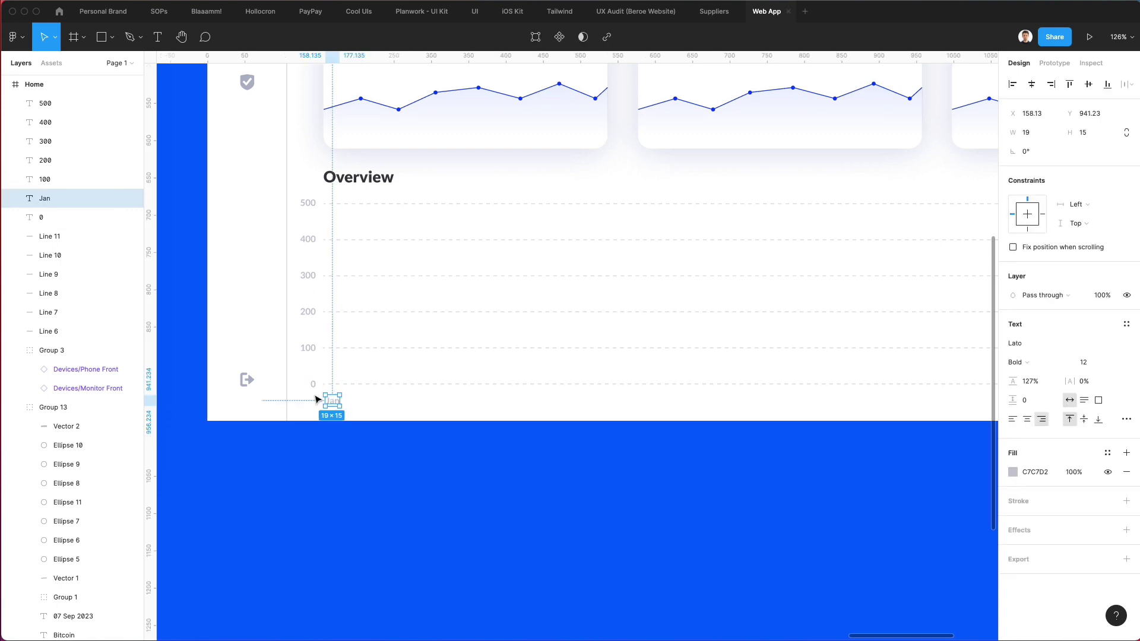
{"action": "left_click_drag", "start_coordinate": [340, 405], "coordinate": [349, 406]}
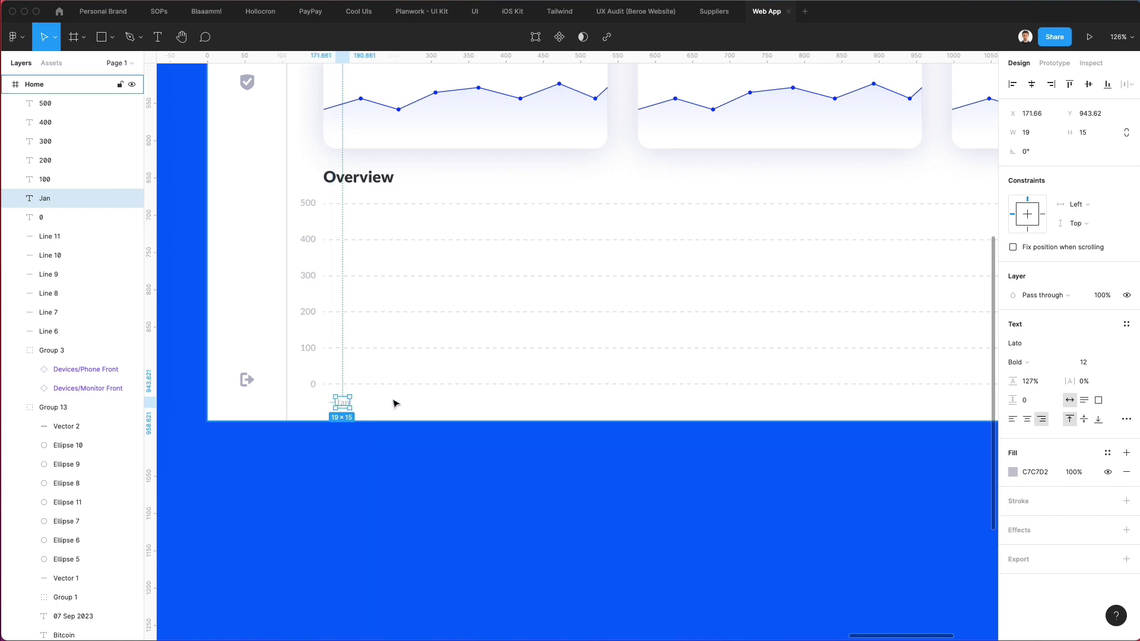
Extend the month label's text to "Jan 07" and adjust its position below the lowest dashed line.
{"action": "scroll", "coordinate": [395, 404], "scroll_direction": "down", "scroll_amount": 1}
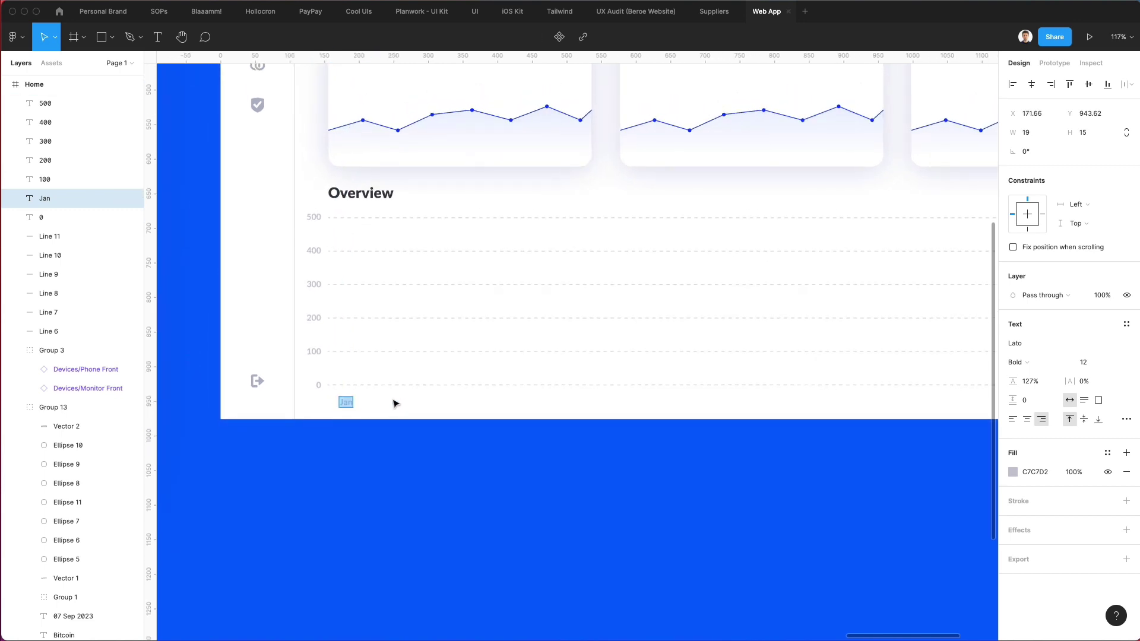
{"action": "key", "text": "Return"}
{"action": "type", "text": "07"}
{"action": "key", "text": "Escape"}
{"action": "left_click_drag", "start_coordinate": [340, 404], "coordinate": [355, 406]}
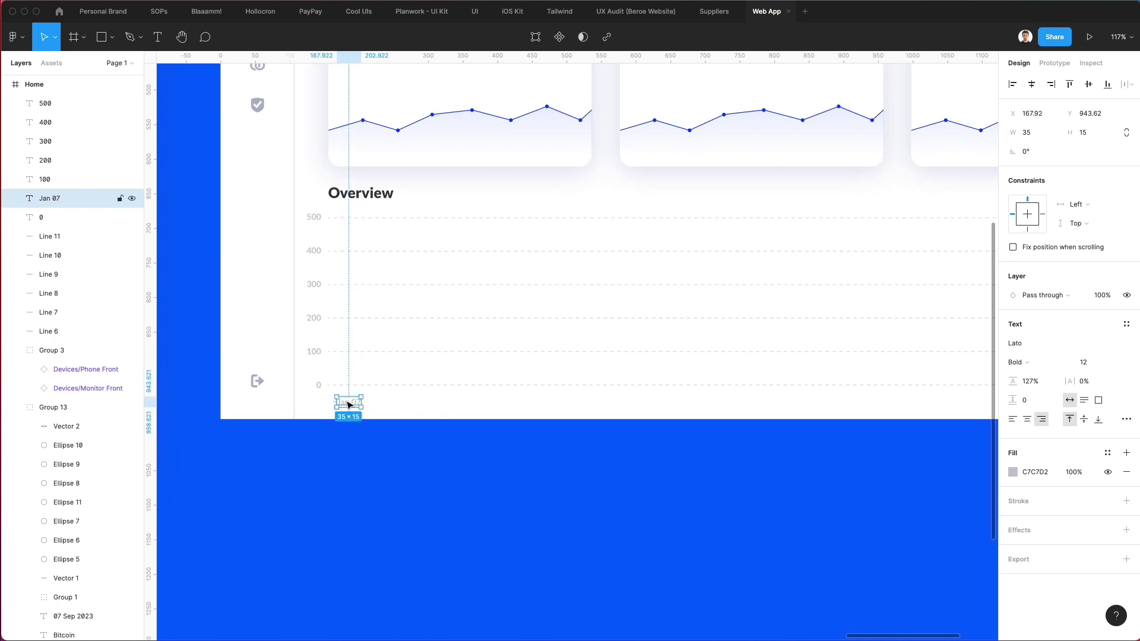
Duplicate the Jan 07 label rightward about 105 px apart until twelve labels run along the chart's horizontal axis.
{"action": "scroll", "coordinate": [349, 404], "scroll_direction": "right", "scroll_amount": 5}
{"action": "left_click_drag", "start_coordinate": [212, 408], "coordinate": [287, 405], "text": "alt"}
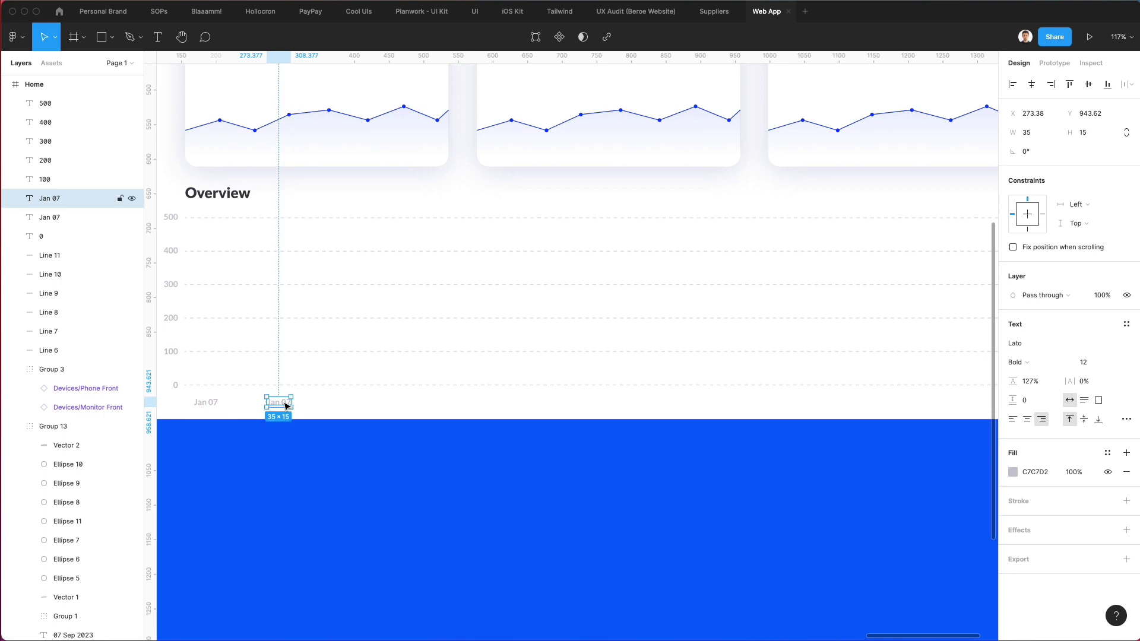
{"action": "key", "text": "super+d"}
{"action": "key", "text": "super+d"}
{"action": "key", "text": "super+d"}
{"action": "key", "text": "super+d"}
{"action": "key", "text": "super+d"}
{"action": "key", "text": "super+d"}
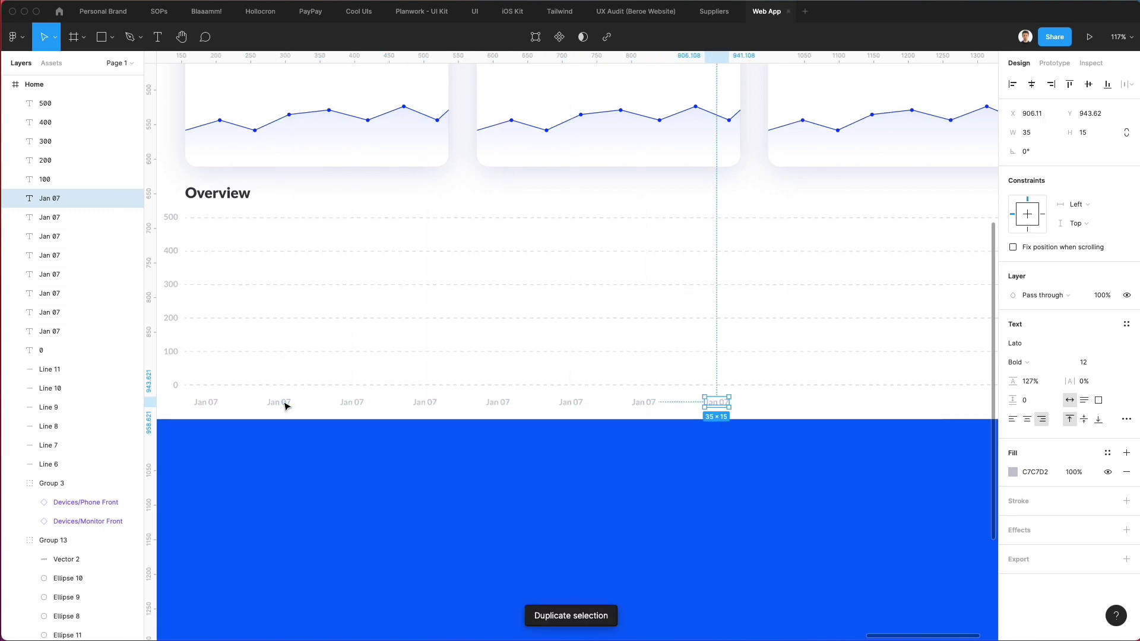
{"action": "key", "text": "super+d"}
{"action": "key", "text": "super+d"}
{"action": "key", "text": "super+d"}
{"action": "key", "text": "super+d"}
{"action": "scroll", "coordinate": [285, 406], "scroll_direction": "right", "scroll_amount": 3}
{"action": "scroll", "coordinate": [285, 406], "scroll_direction": "down", "scroll_amount": 2}
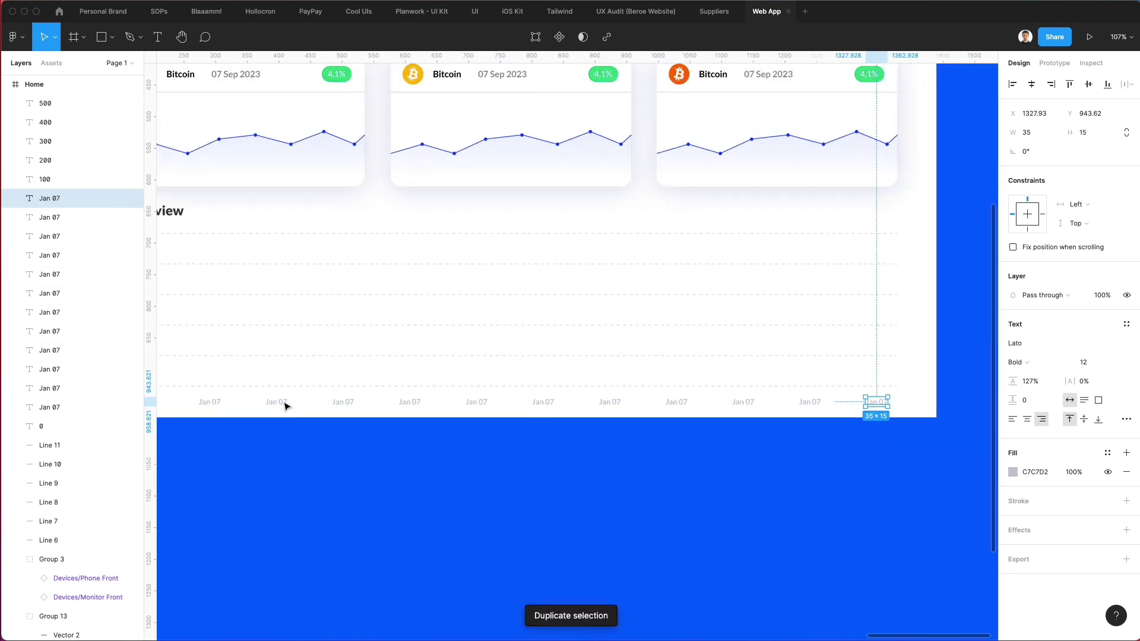
Relabel the second, third and fourth horizontal-axis labels as Feb 07, Mar 07 and Apr 07.
{"action": "scroll", "coordinate": [285, 406], "scroll_direction": "left", "scroll_amount": 3}
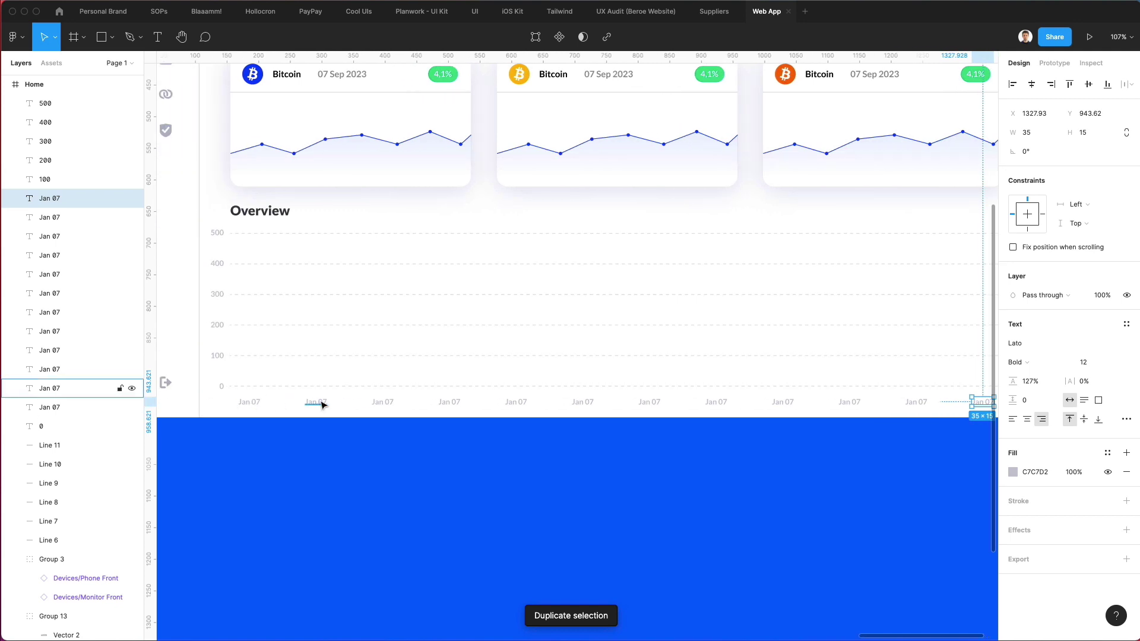
{"action": "double_click", "coordinate": [311, 402]}
{"action": "type", "text": "Feb"}
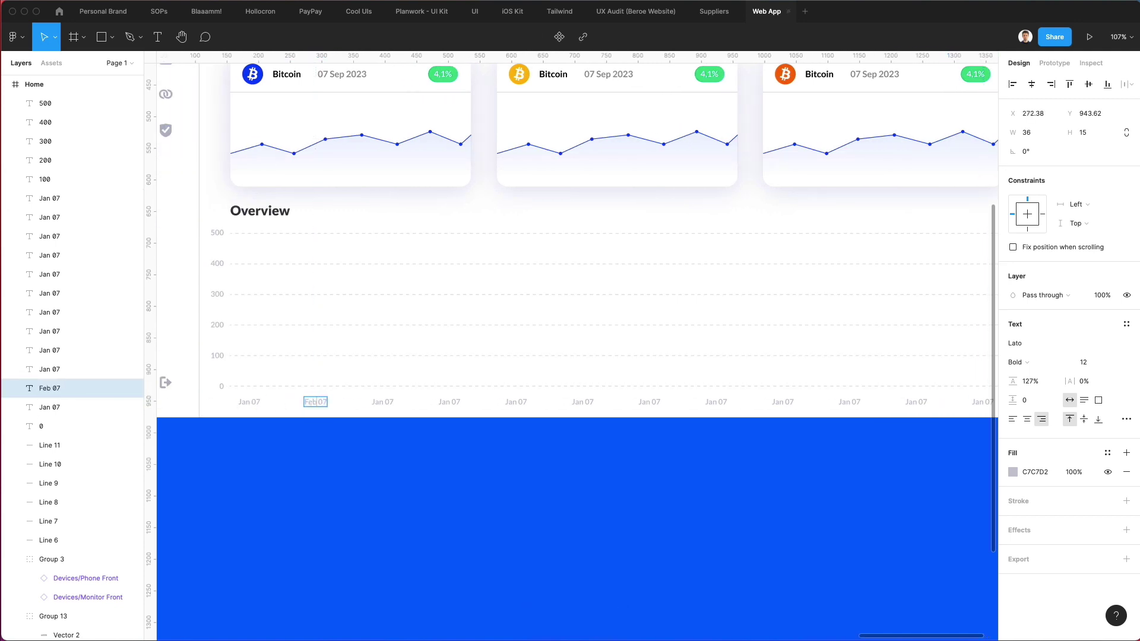
{"action": "double_click", "coordinate": [380, 399]}
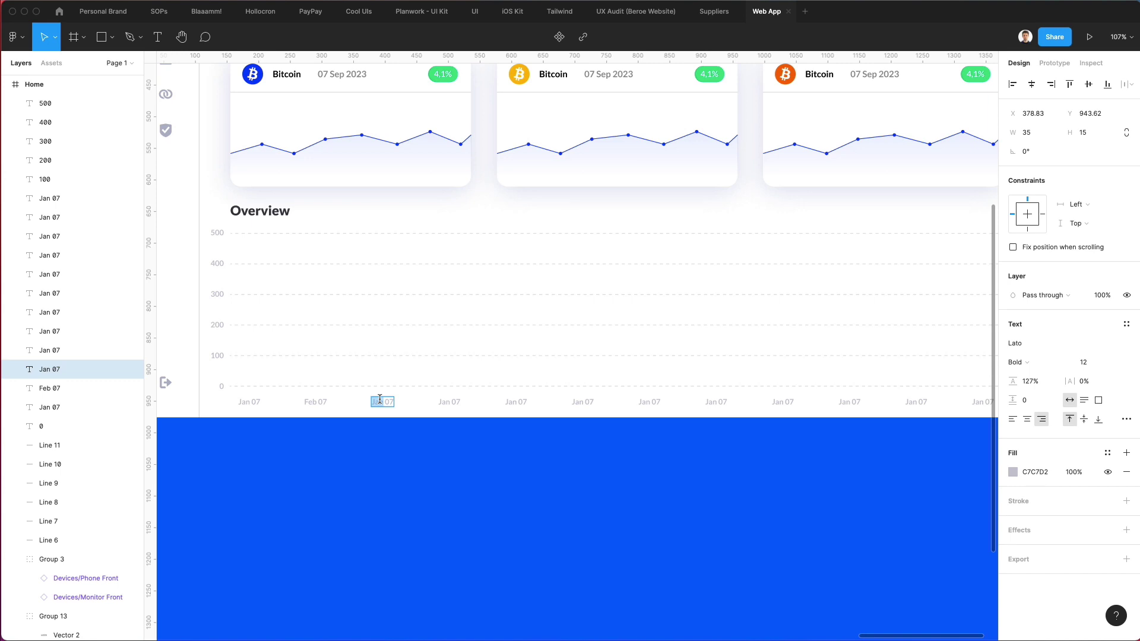
{"action": "type", "text": "Mar"}
{"action": "double_click", "coordinate": [448, 401]}
{"action": "type", "text": "A"}
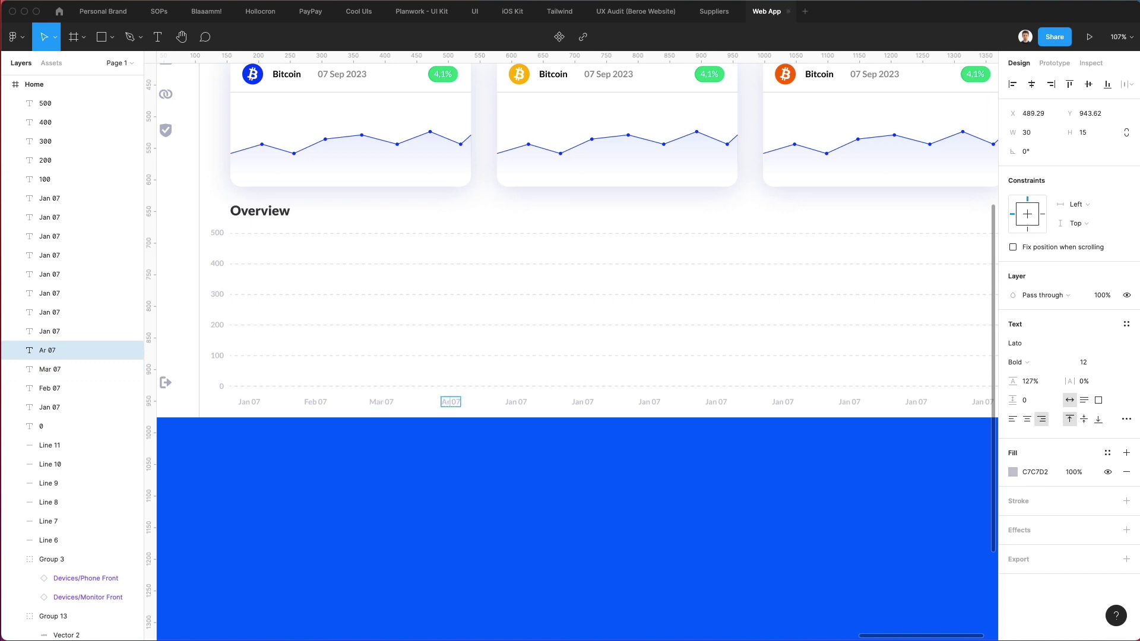
{"action": "type", "text": "pr"}
Relabel the fifth, sixth and seventh horizontal-axis labels as May 07, Jun 07 and Jul 07.
{"action": "left_click", "coordinate": [516, 403]}
{"action": "type", "text": "May"}
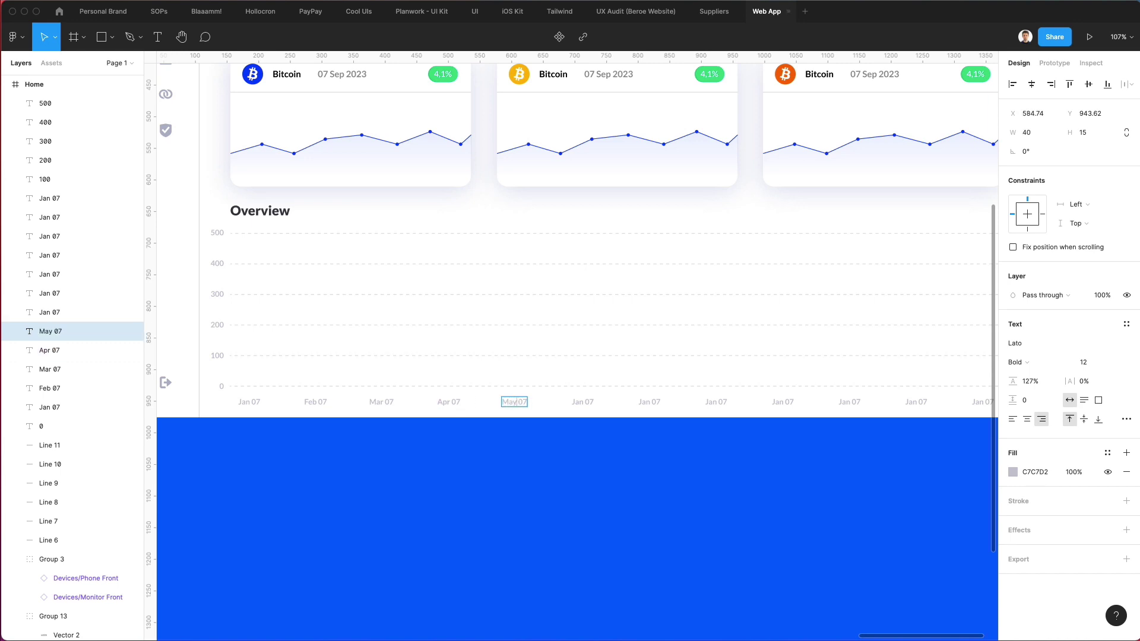
{"action": "double_click", "coordinate": [578, 401]}
{"action": "type", "text": "Jun"}
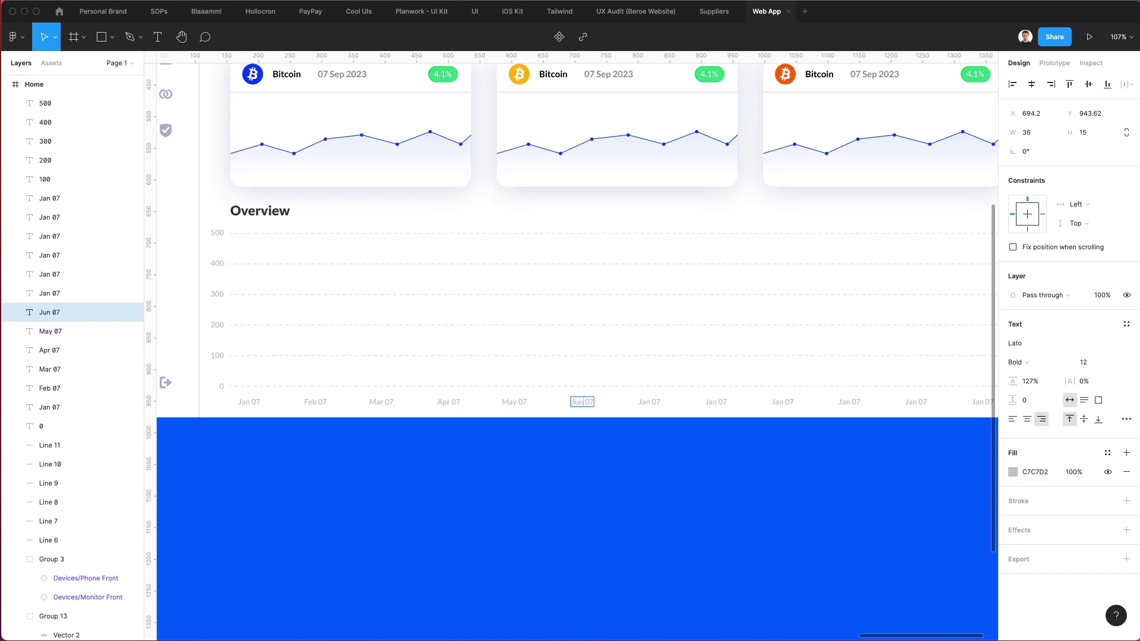
{"action": "double_click", "coordinate": [648, 402]}
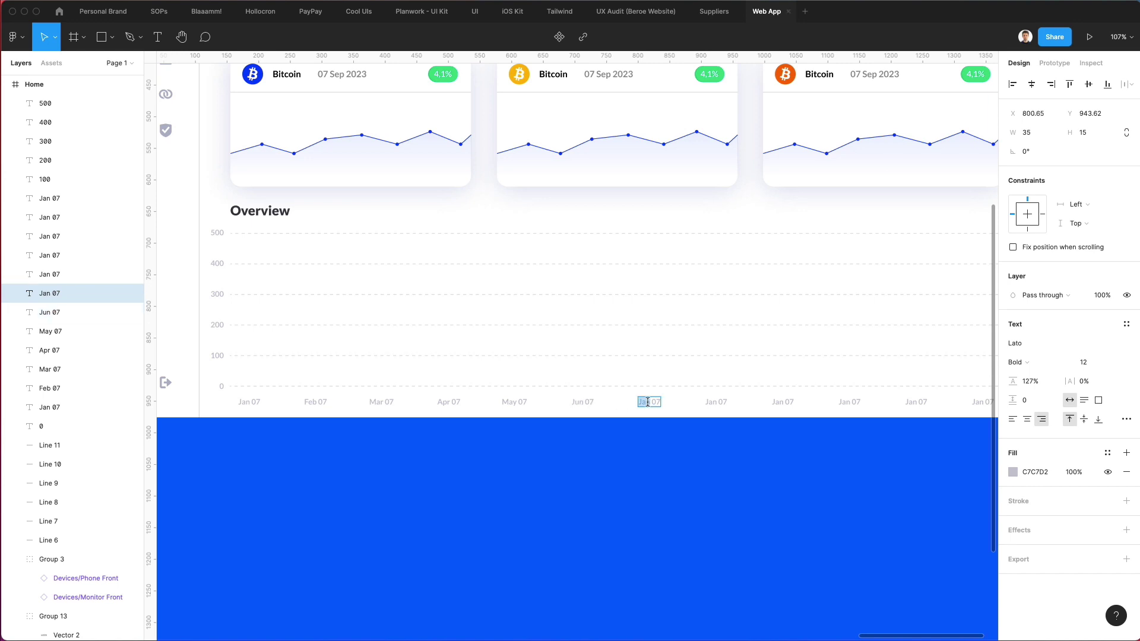
{"action": "type", "text": "Jul"}
Relabel the eighth, ninth and tenth horizontal-axis labels as Aug 07, Sep 07 and Oct 07.
{"action": "scroll", "coordinate": [651, 407], "scroll_direction": "right", "scroll_amount": 3}
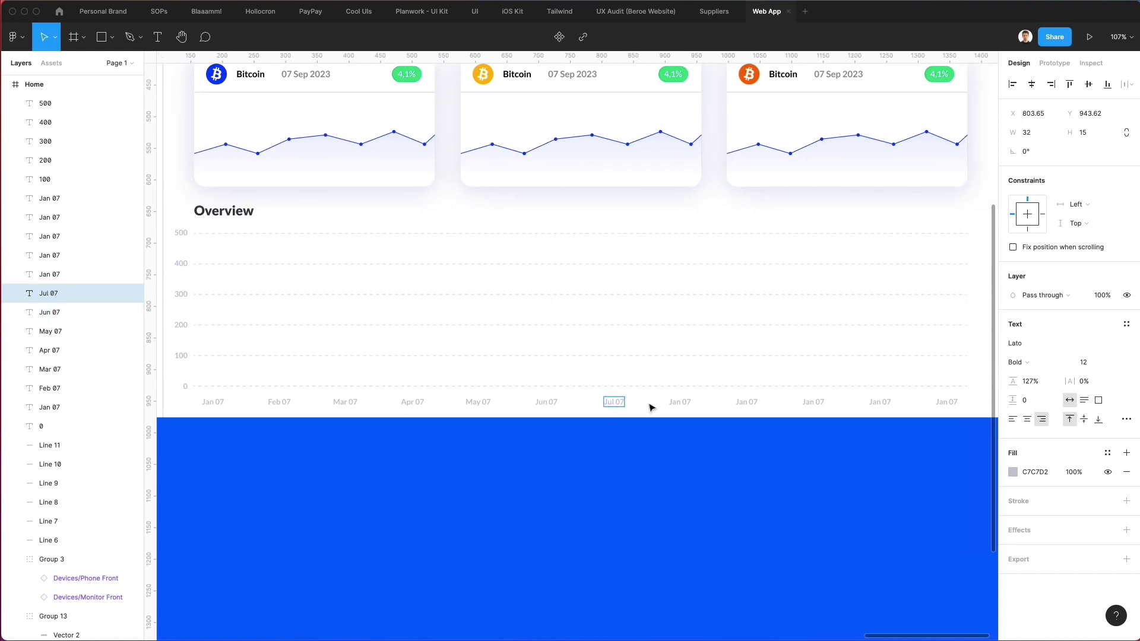
{"action": "double_click", "coordinate": [655, 402]}
{"action": "type", "text": "Aug"}
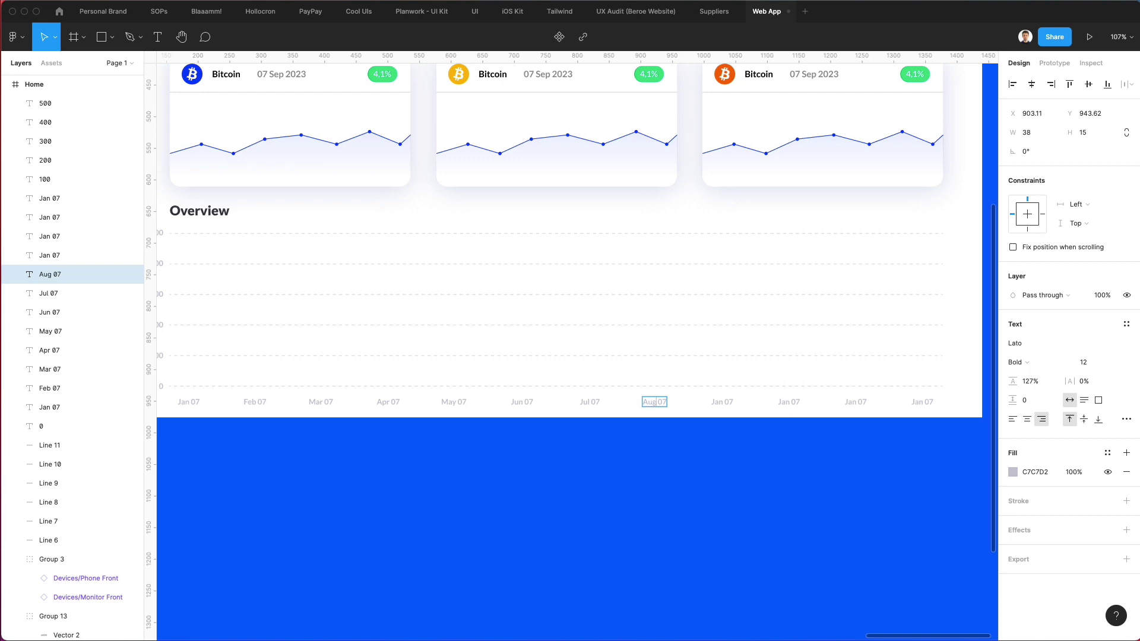
{"action": "double_click", "coordinate": [723, 402]}
{"action": "type", "text": "Sep"}
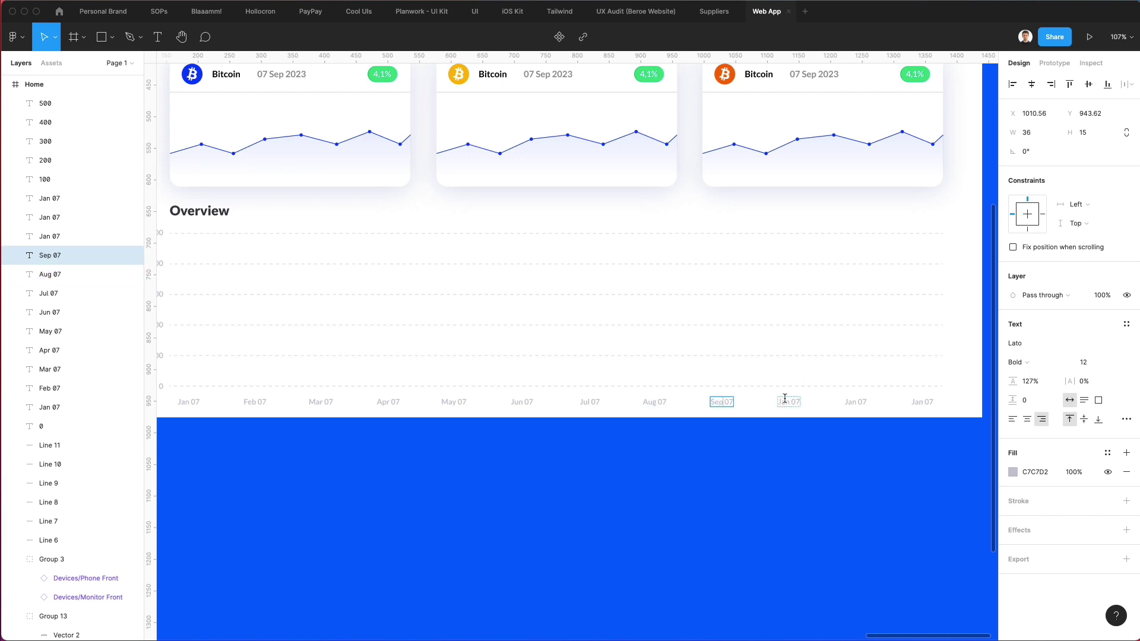
{"action": "double_click", "coordinate": [784, 399]}
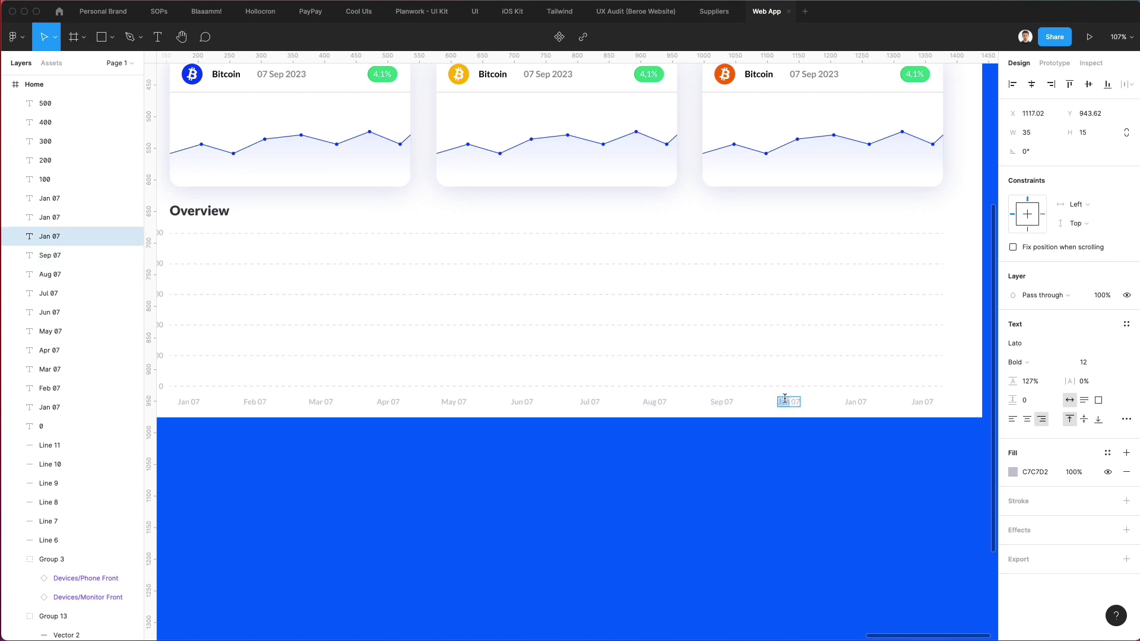
{"action": "type", "text": "Oct"}
Relabel the last two horizontal-axis labels as Nov 07 and Dec 07 and deselect them.
{"action": "double_click", "coordinate": [850, 401]}
{"action": "type", "text": "Nov"}
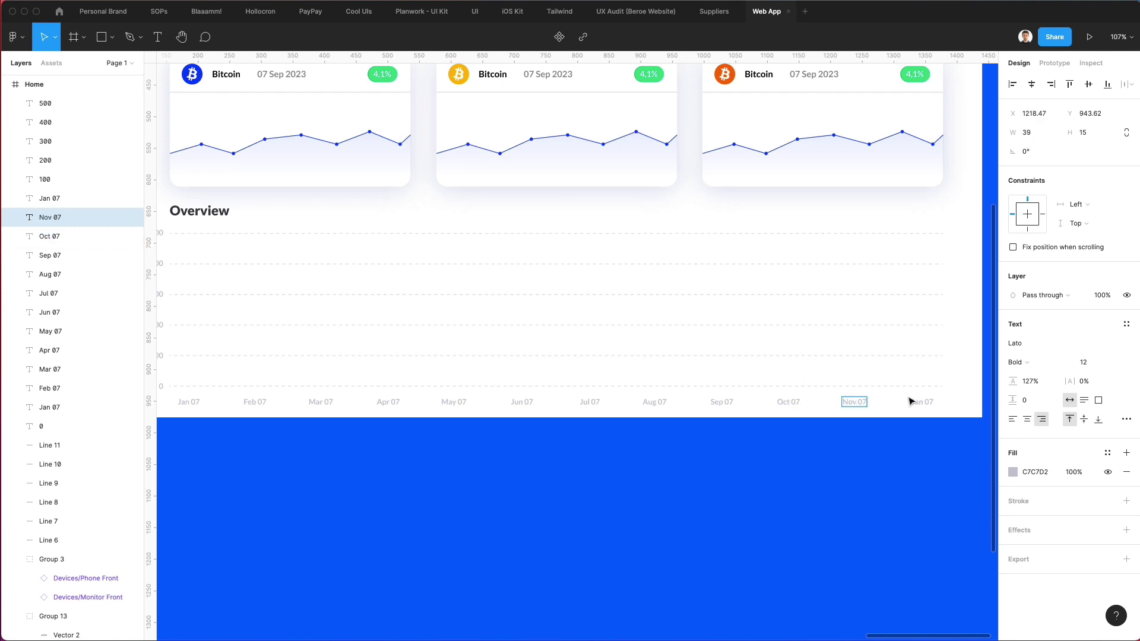
{"action": "double_click", "coordinate": [915, 402]}
{"action": "type", "text": "D"}
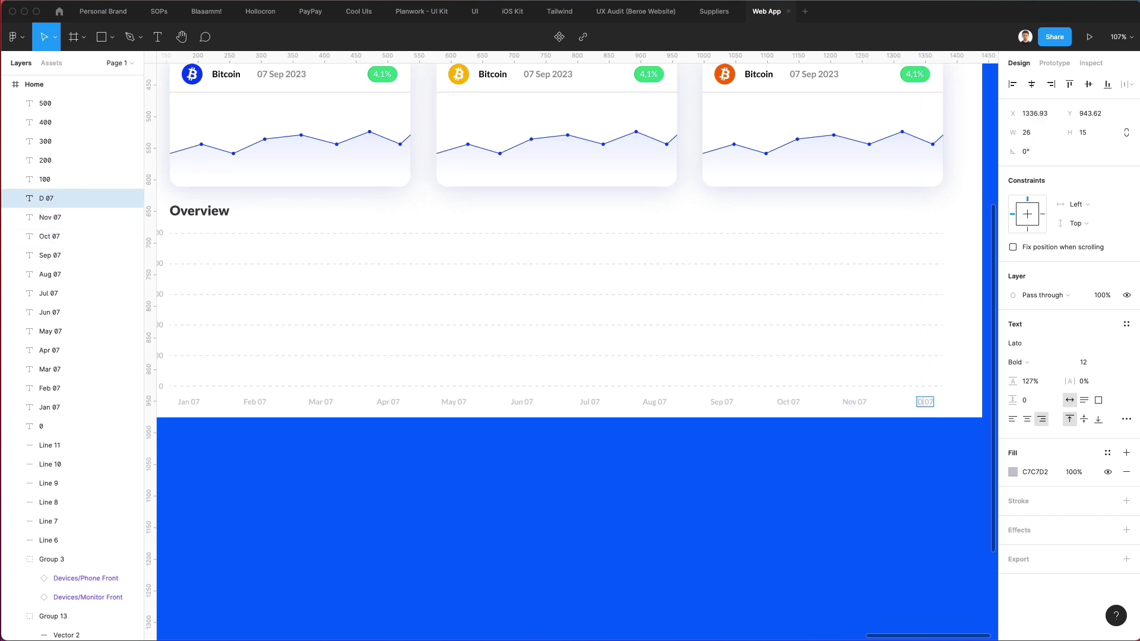
{"action": "type", "text": "ec"}
{"action": "key", "text": "Escape"}
{"action": "left_click", "coordinate": [773, 458]}
Darken the fill of all value and month labels on the Overview chart to a blue-grey of about B8B8CC.
{"action": "scroll", "coordinate": [634, 450], "scroll_direction": "down", "scroll_amount": 3}
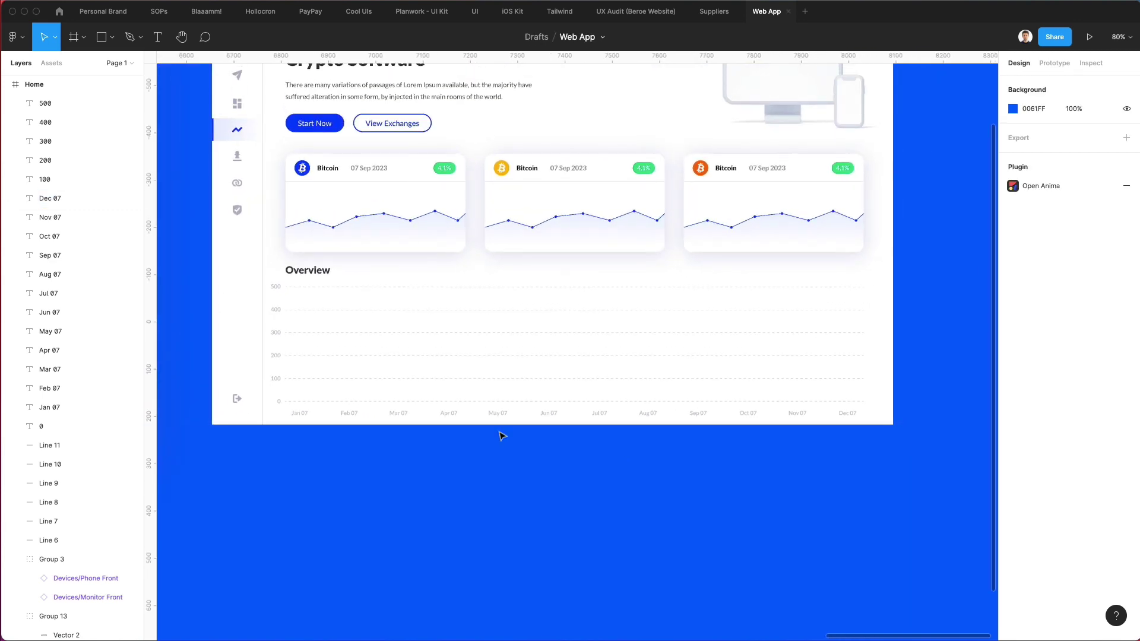
{"action": "left_click", "coordinate": [74, 104]}
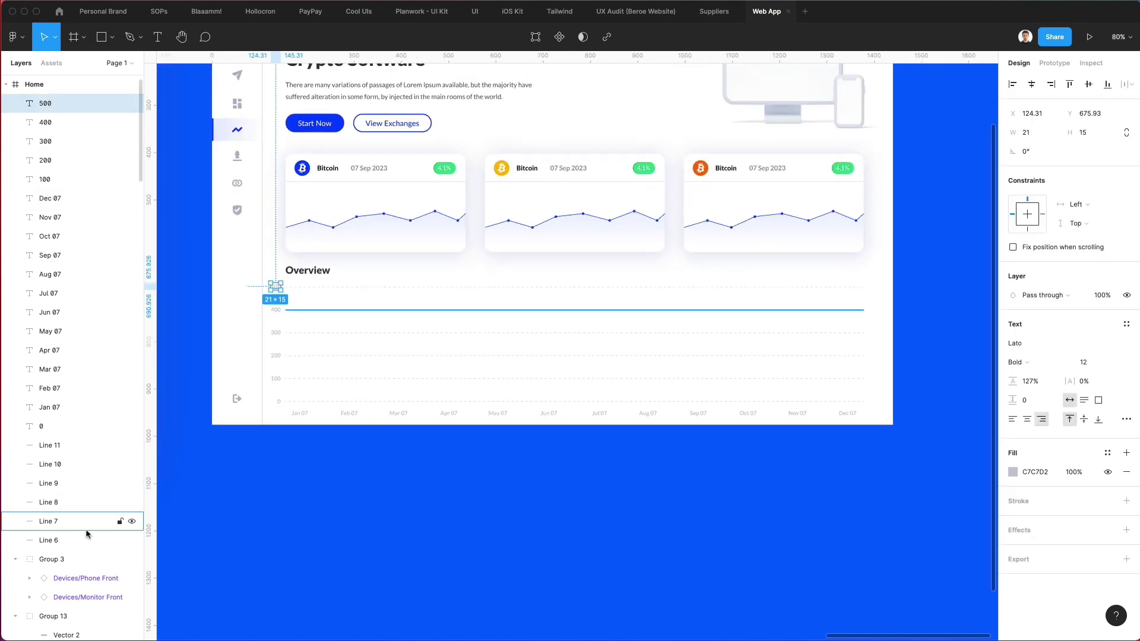
{"action": "left_click", "coordinate": [65, 427], "text": "shift"}
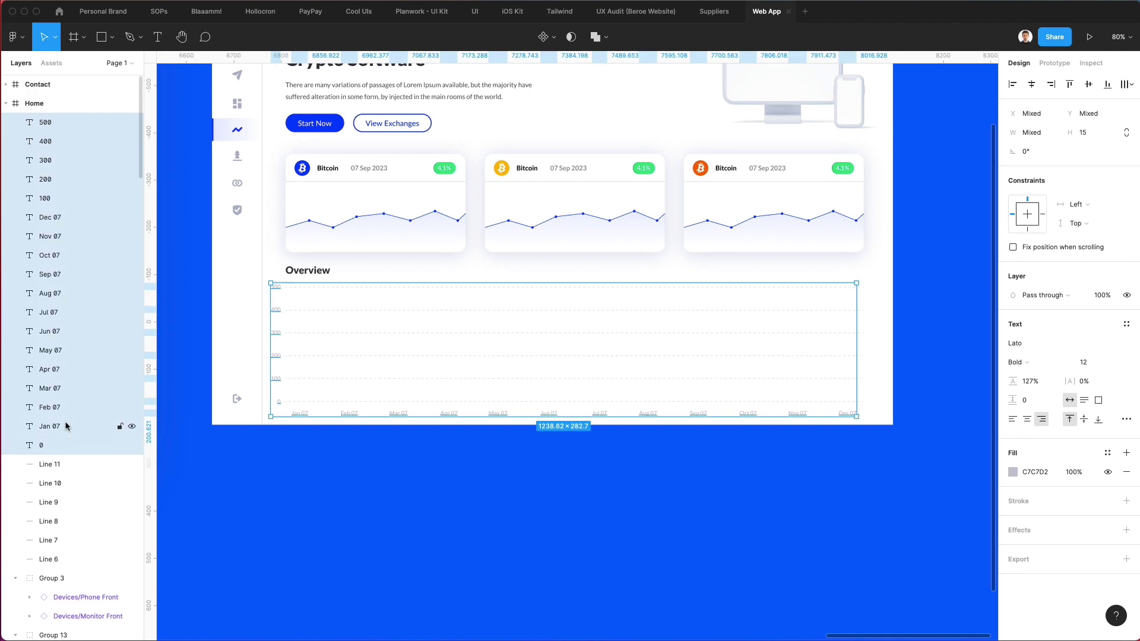
{"action": "left_click", "coordinate": [1013, 472]}
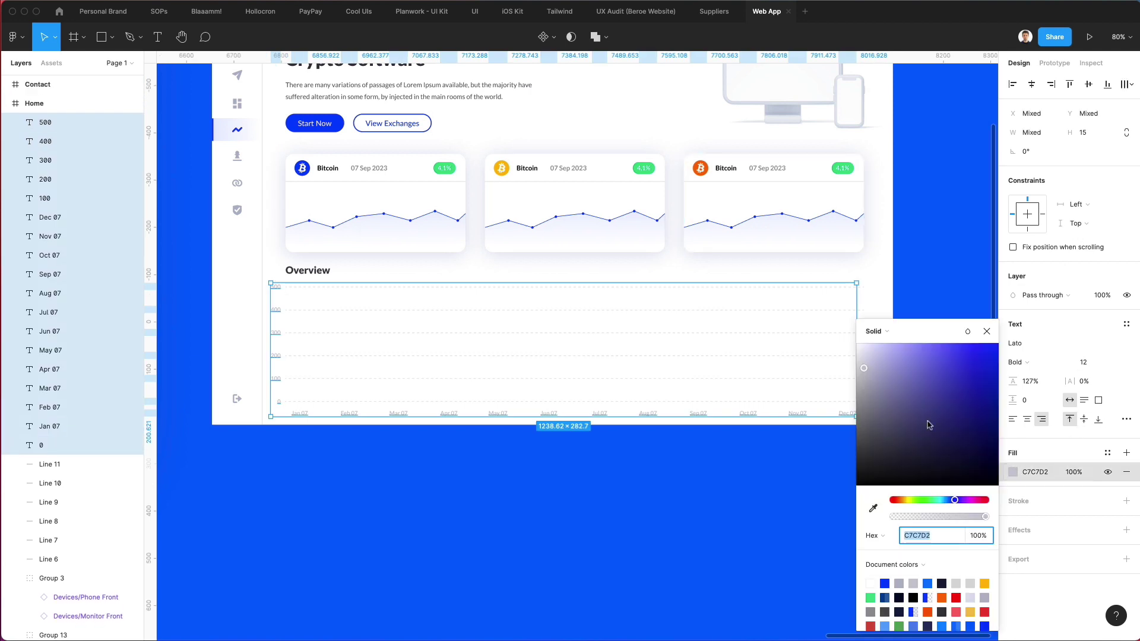
{"action": "left_click_drag", "start_coordinate": [864, 368], "coordinate": [871, 374]}
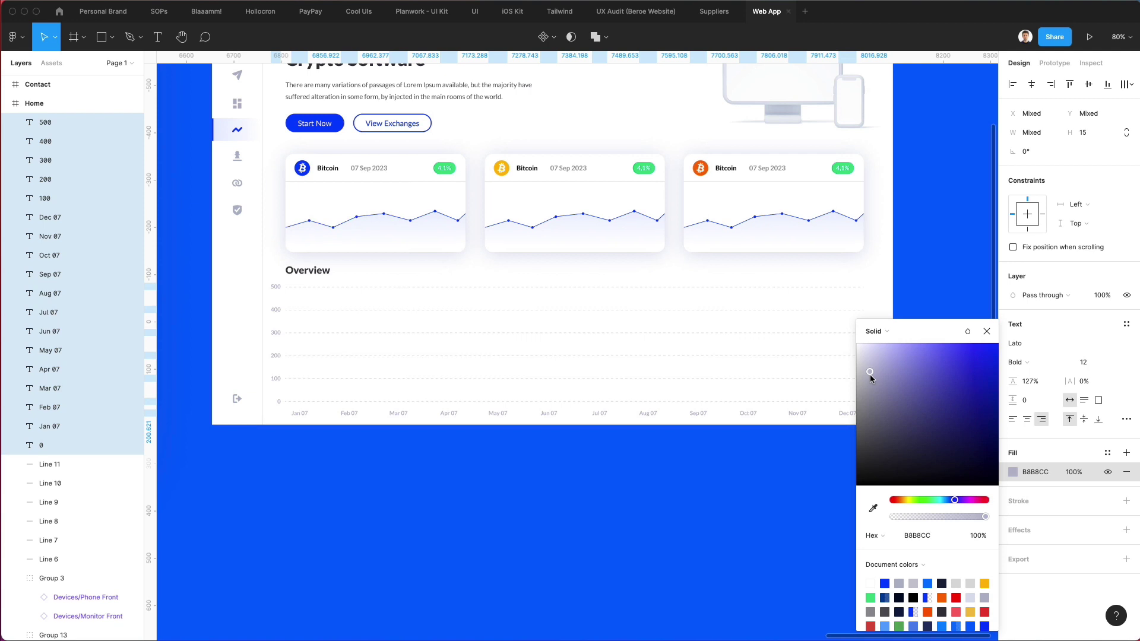
{"action": "left_click", "coordinate": [640, 522]}
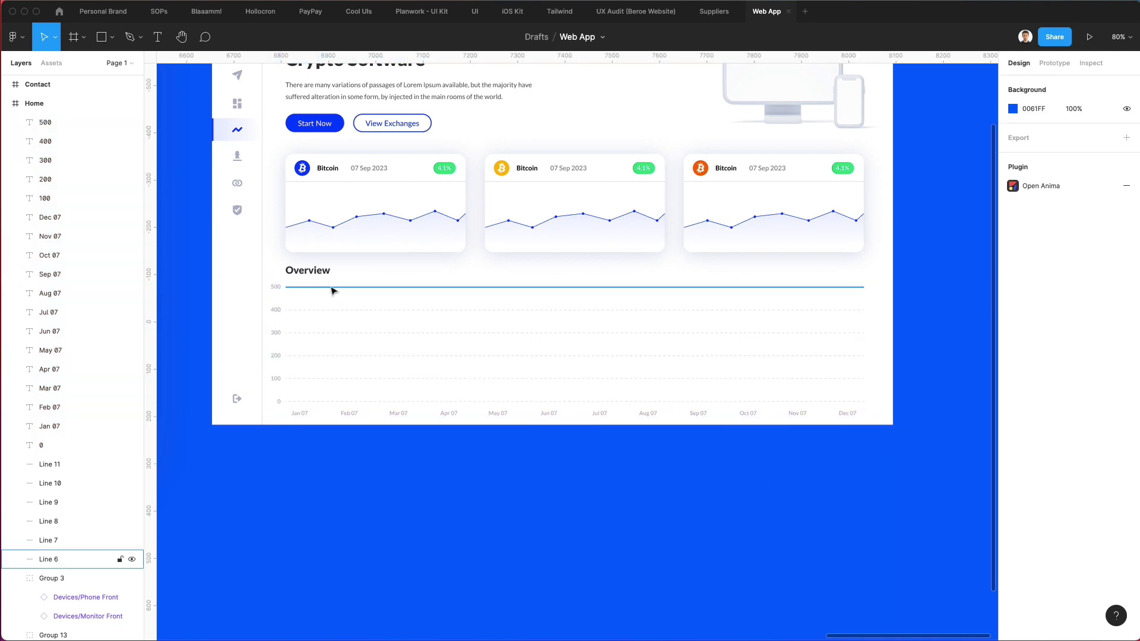
{"action": "left_click_drag", "start_coordinate": [275, 283], "coordinate": [286, 420]}
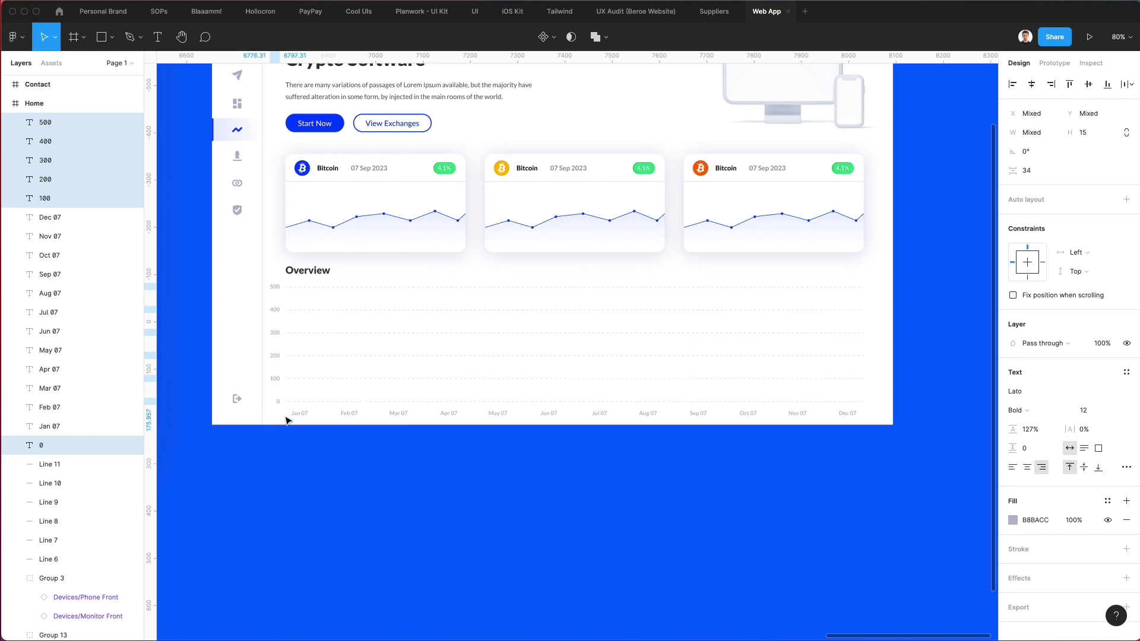
{"action": "left_click", "coordinate": [383, 461]}
{"action": "scroll", "coordinate": [384, 461], "scroll_direction": "up", "scroll_amount": 2}
{"action": "scroll", "coordinate": [383, 462], "scroll_direction": "up", "scroll_amount": 5}
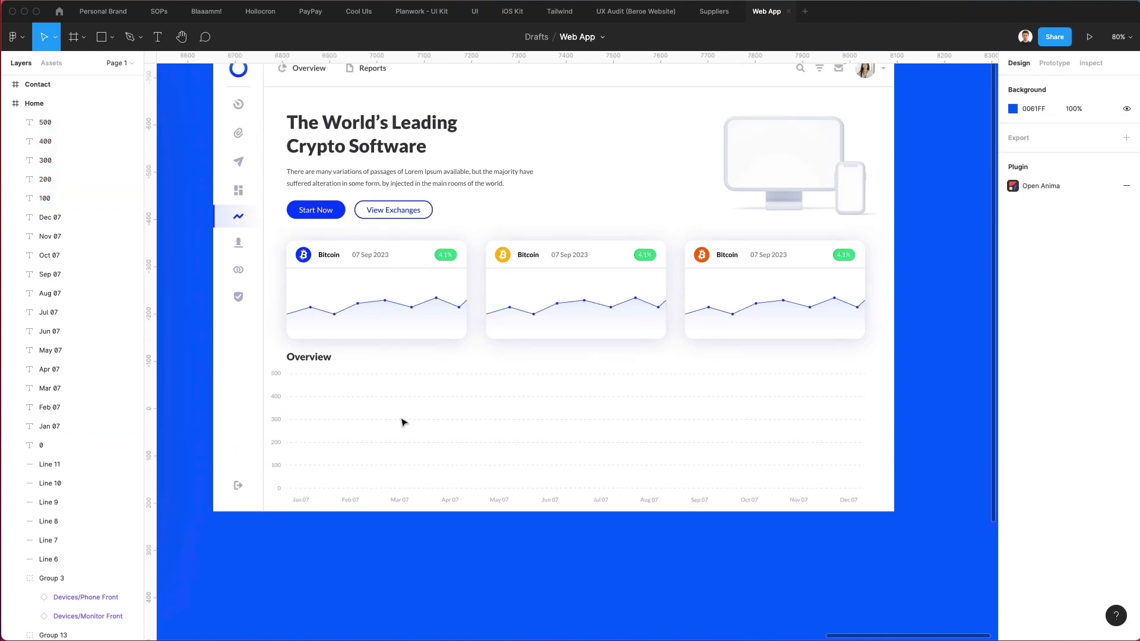
{"action": "scroll", "coordinate": [381, 383], "scroll_direction": "up", "scroll_amount": 2}
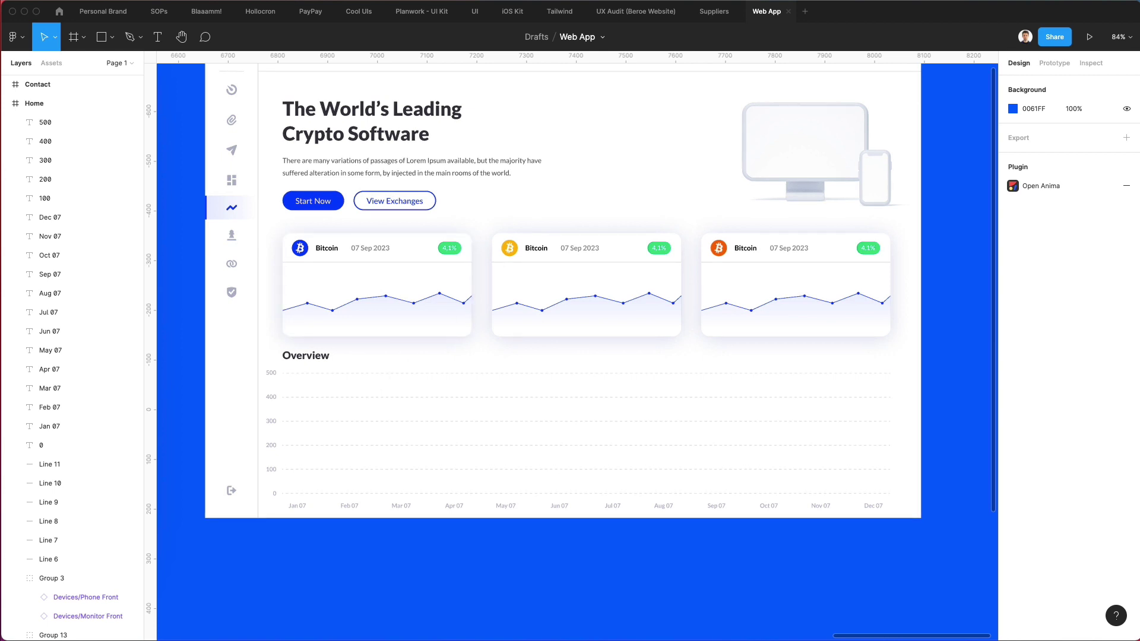
{"action": "left_click", "coordinate": [892, 0]}
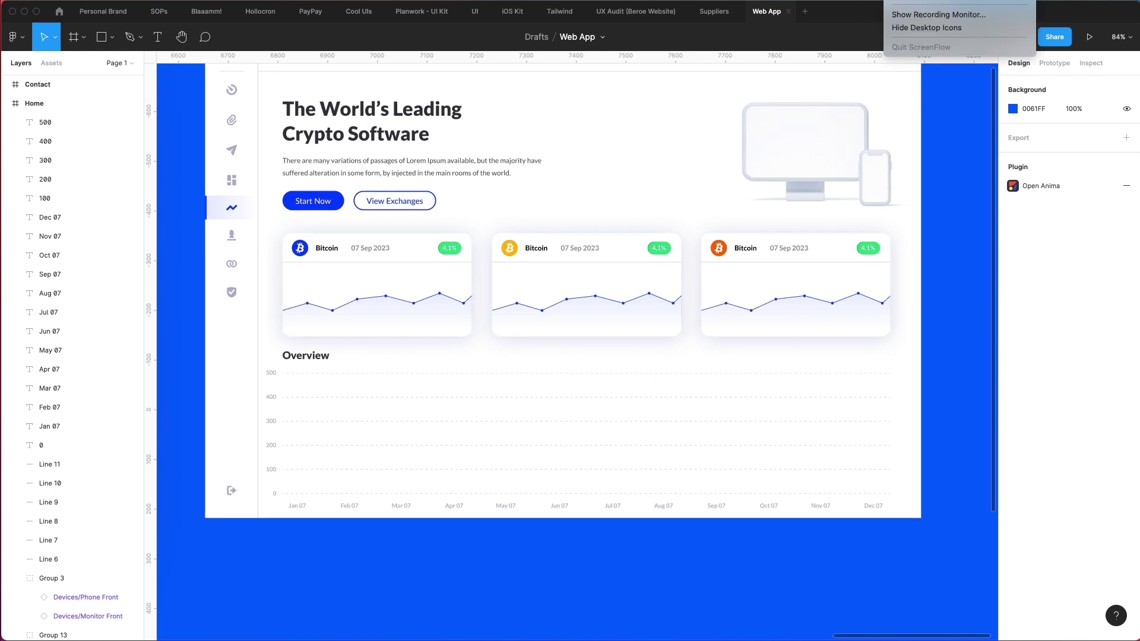
{"action": "left_click", "coordinate": [927, 0]}
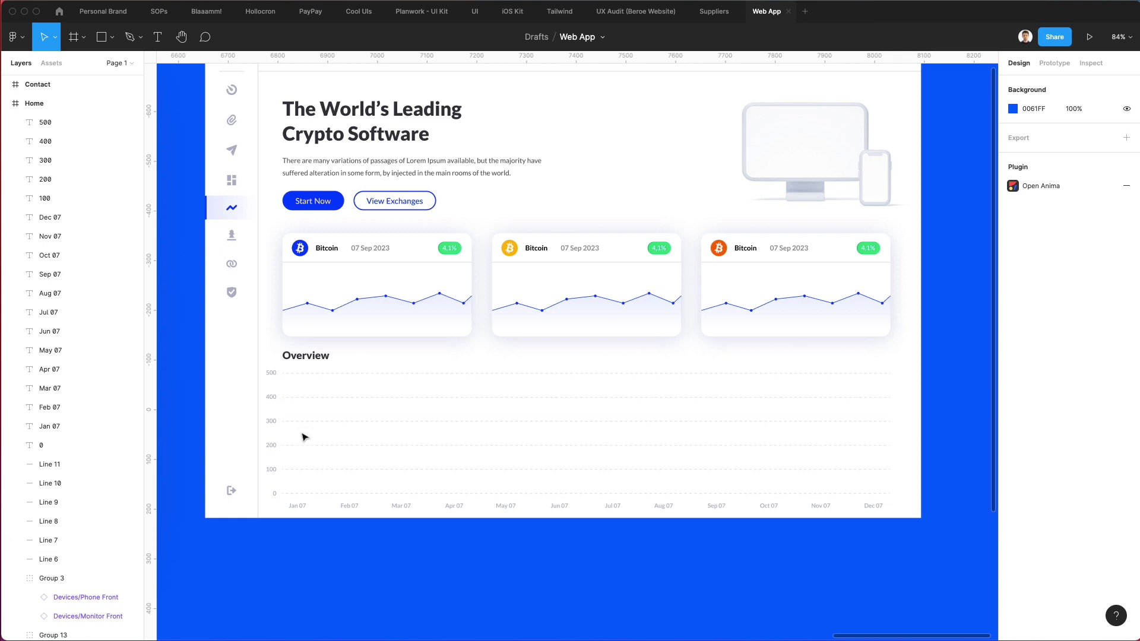
Draw a circle about 13 px across on the 100 gridline above the Jan 07 label.
{"action": "scroll", "coordinate": [308, 427], "scroll_direction": "up", "scroll_amount": 5}
{"action": "scroll", "coordinate": [309, 426], "scroll_direction": "down", "scroll_amount": 2}
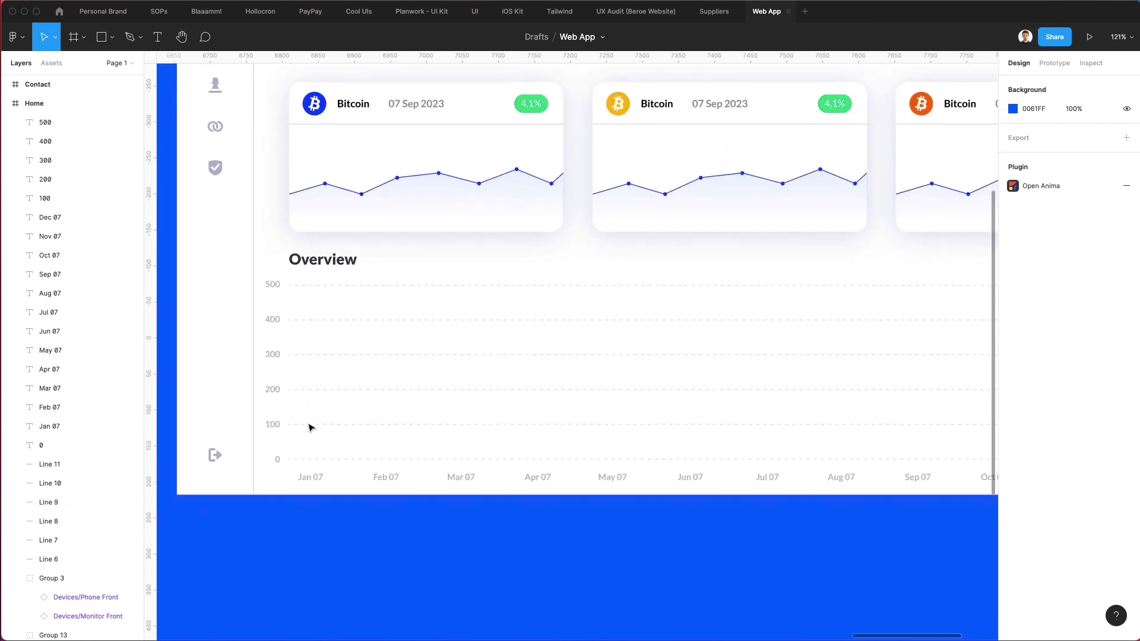
{"action": "key", "text": "o"}
{"action": "scroll", "coordinate": [308, 425], "scroll_direction": "up", "scroll_amount": 3}
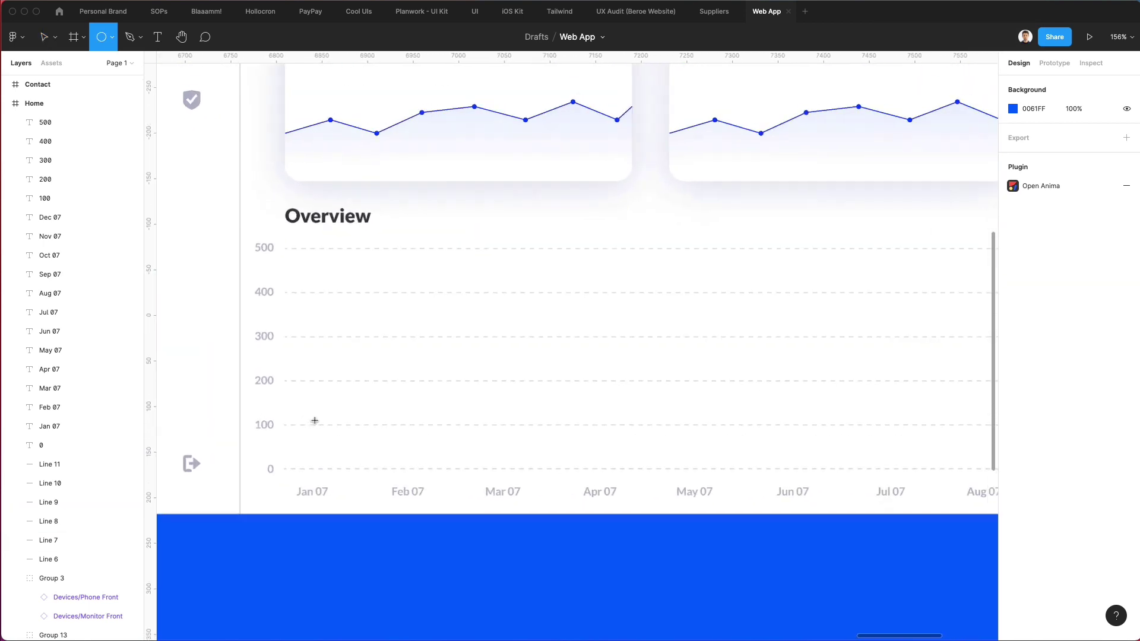
{"action": "left_click_drag", "start_coordinate": [310, 419], "coordinate": [322, 431]}
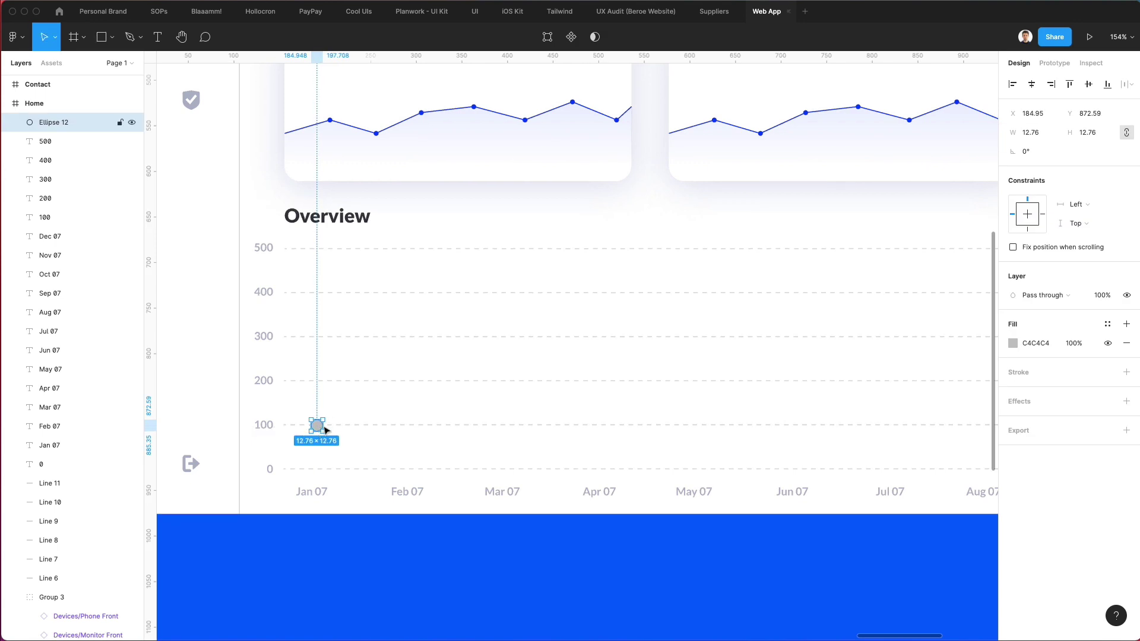
Add a stroke to the circle, sample the card charts' blue for its fill, and set the stroke colour to 0140FF.
{"action": "left_click", "coordinate": [1018, 377]}
{"action": "scroll", "coordinate": [999, 380], "scroll_direction": "down", "scroll_amount": 1}
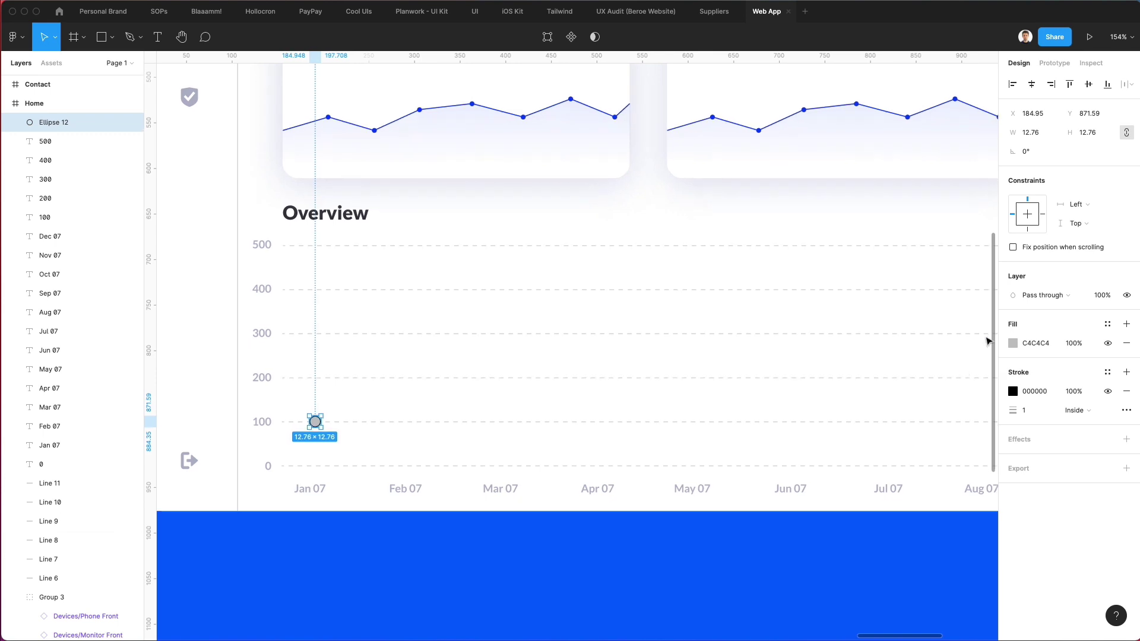
{"action": "key", "text": "i"}
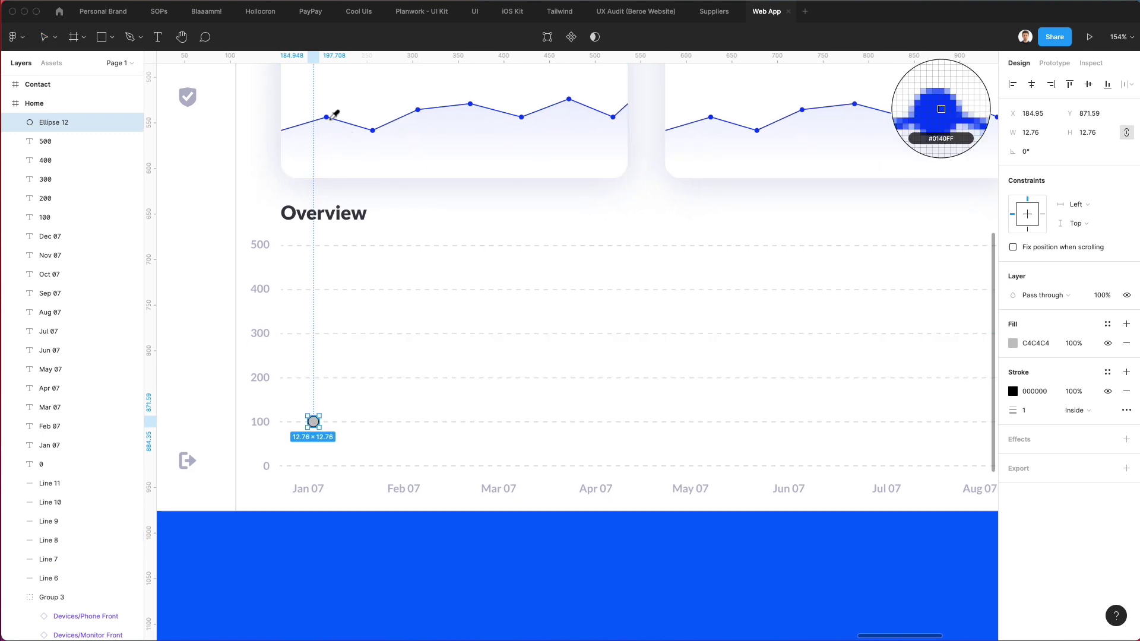
{"action": "left_click", "coordinate": [953, 101]}
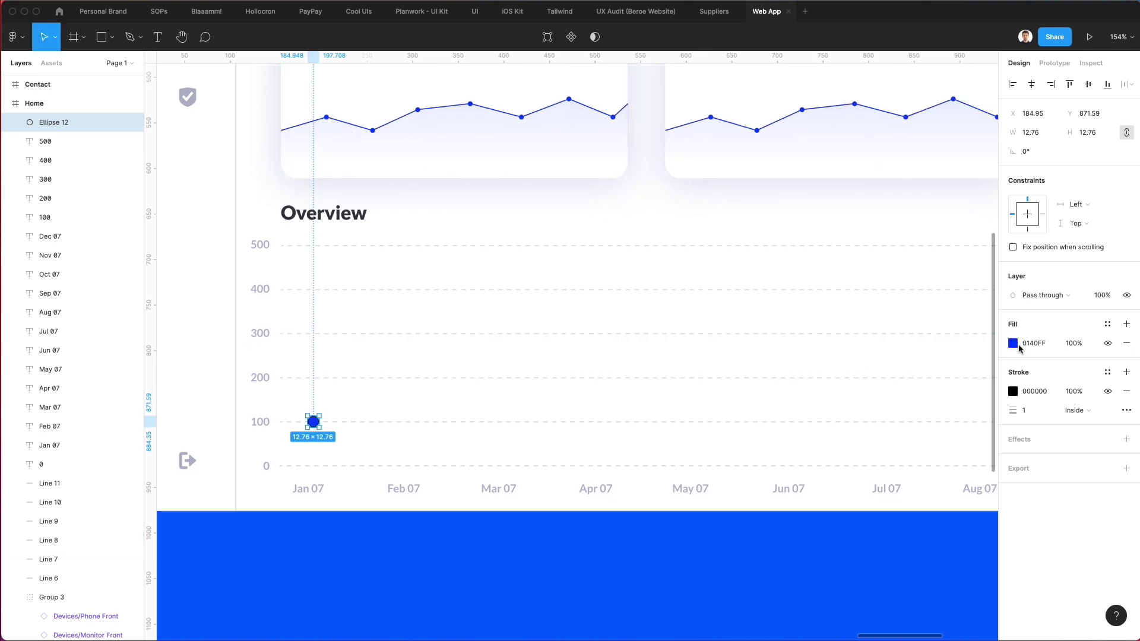
{"action": "left_click", "coordinate": [1044, 392]}
{"action": "type", "text": "0140FF"}
{"action": "key", "text": "Return"}
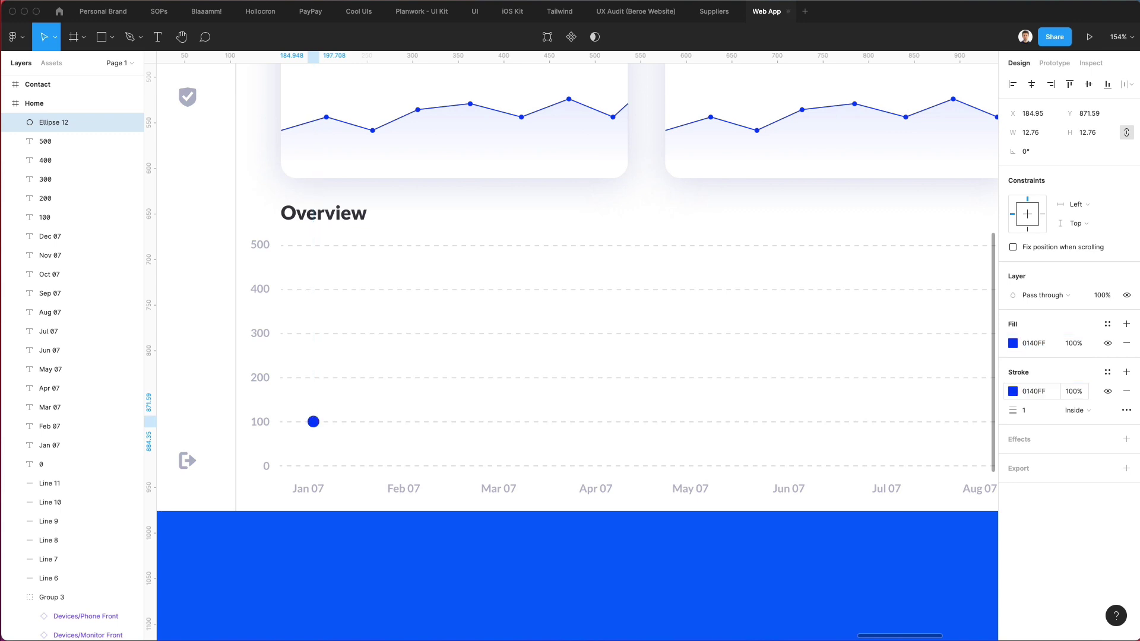
Change the circle's fill to white (FFFFFF) and set its stroke thickness to 2.
{"action": "left_click", "coordinate": [1013, 343]}
{"action": "left_click_drag", "start_coordinate": [928, 391], "coordinate": [703, 251]}
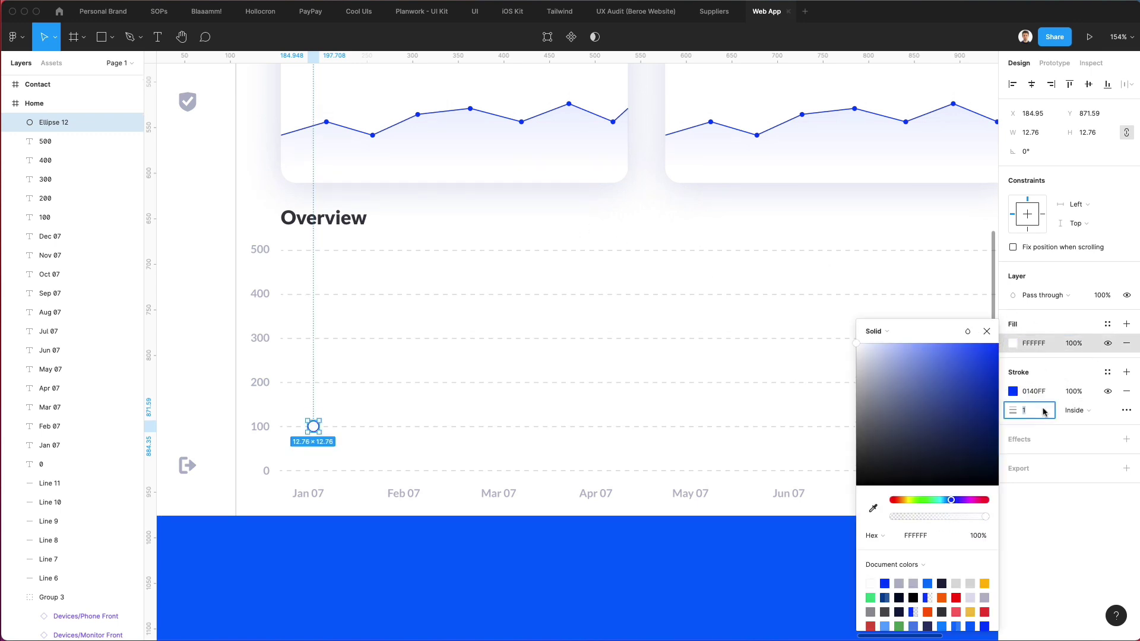
{"action": "type", "text": "2"}
{"action": "key", "text": "Return"}
{"action": "left_click", "coordinate": [514, 419]}
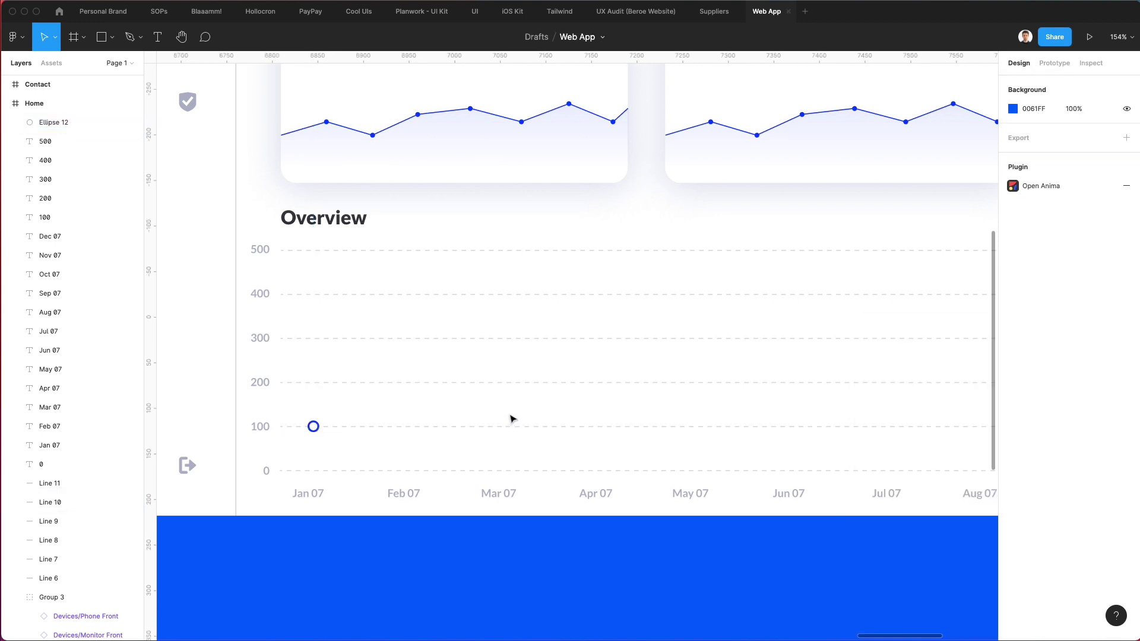
Align the circle with Jan 07 and place copies along the 100 gridline above Feb 07, Mar 07 and Apr 07.
{"action": "left_click_drag", "start_coordinate": [313, 426], "coordinate": [406, 429]}
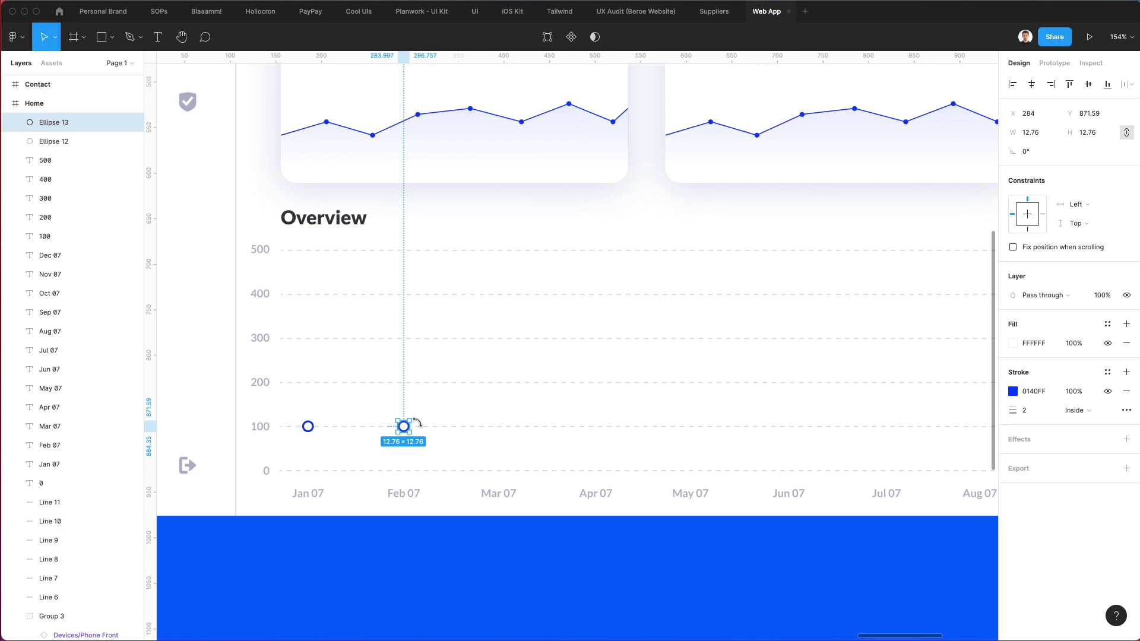
{"action": "key", "text": "super+d"}
{"action": "key", "text": "super+d"}
{"action": "key", "text": "super+d"}
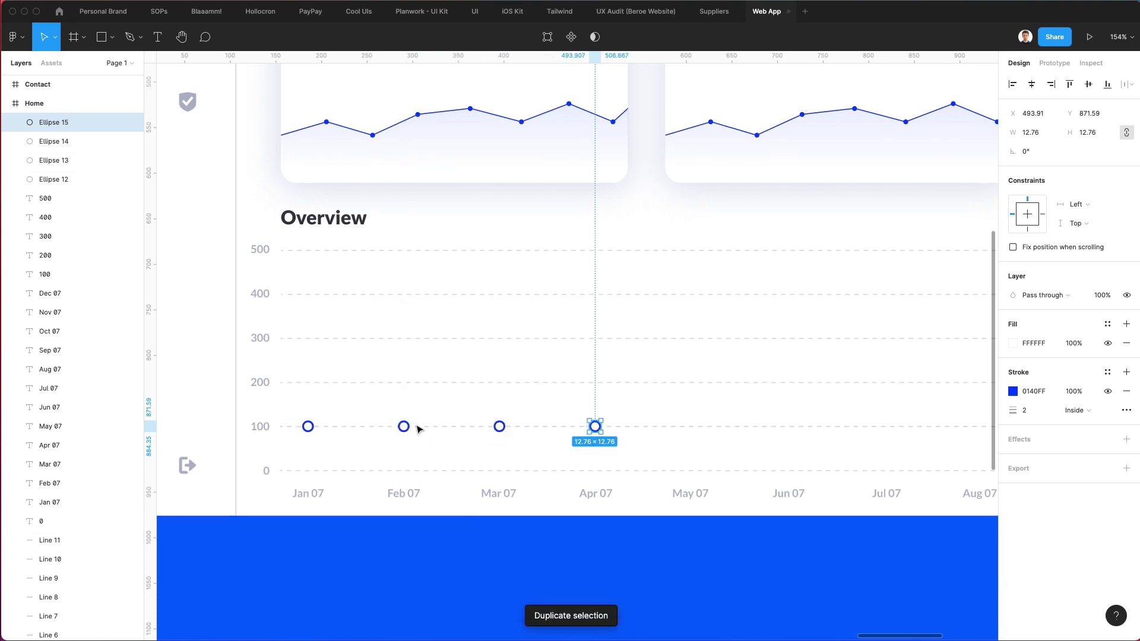
Continue duplicating the circle at the same spacing along the 100 gridline from May 07 through Dec 07.
{"action": "key", "text": "super+d"}
{"action": "key", "text": "super+d"}
{"action": "key", "text": "super+d"}
{"action": "key", "text": "super+d"}
{"action": "scroll", "coordinate": [418, 429], "scroll_direction": "right", "scroll_amount": 5}
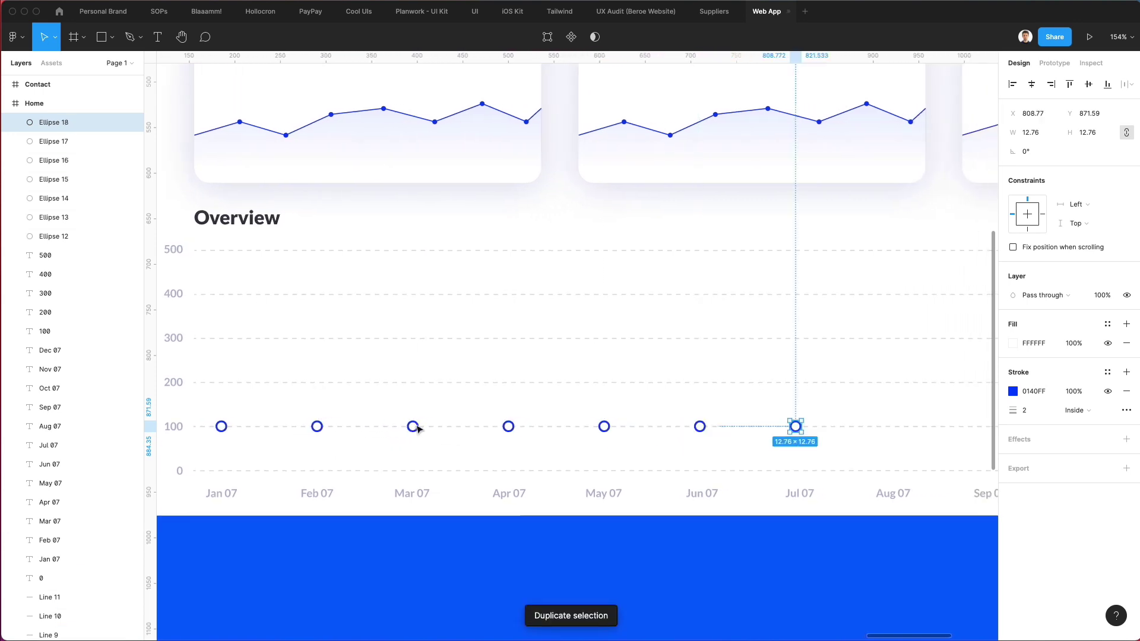
{"action": "scroll", "coordinate": [417, 429], "scroll_direction": "right", "scroll_amount": 8}
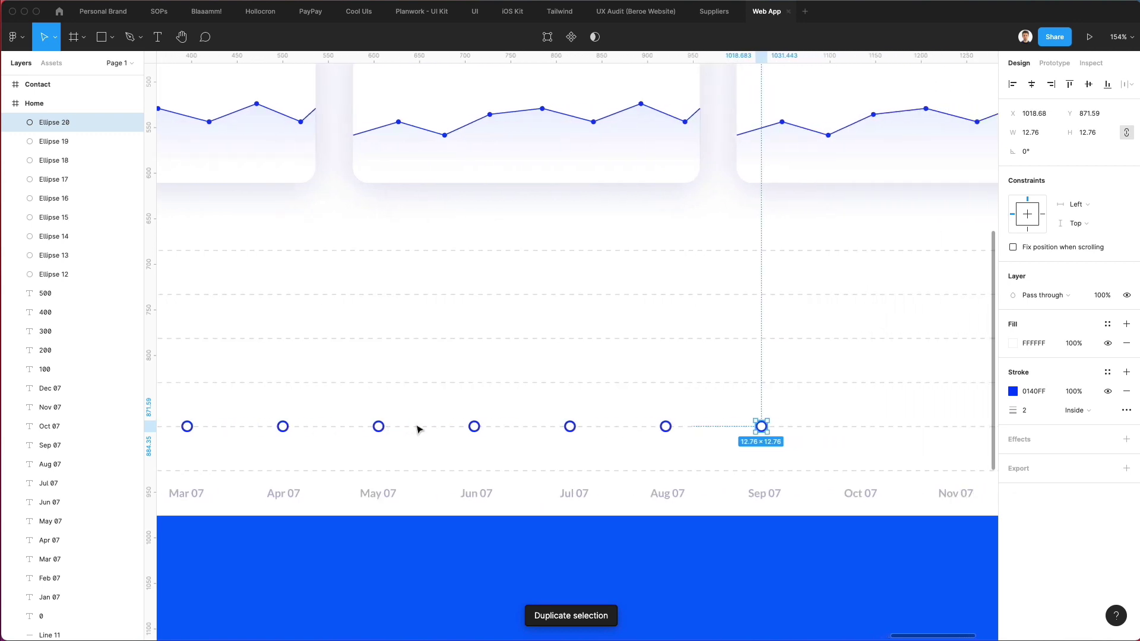
{"action": "key", "text": "super+d"}
{"action": "key", "text": "super+d"}
{"action": "scroll", "coordinate": [417, 429], "scroll_direction": "right", "scroll_amount": 8}
{"action": "key", "text": "super+d"}
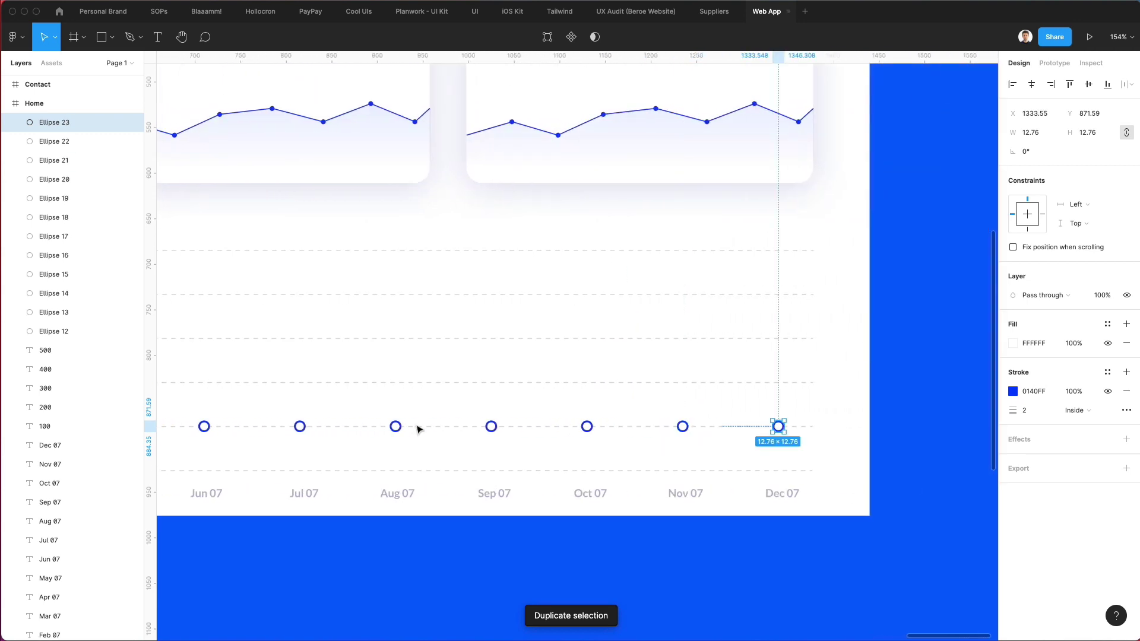
{"action": "scroll", "coordinate": [417, 428], "scroll_direction": "down", "scroll_amount": 3}
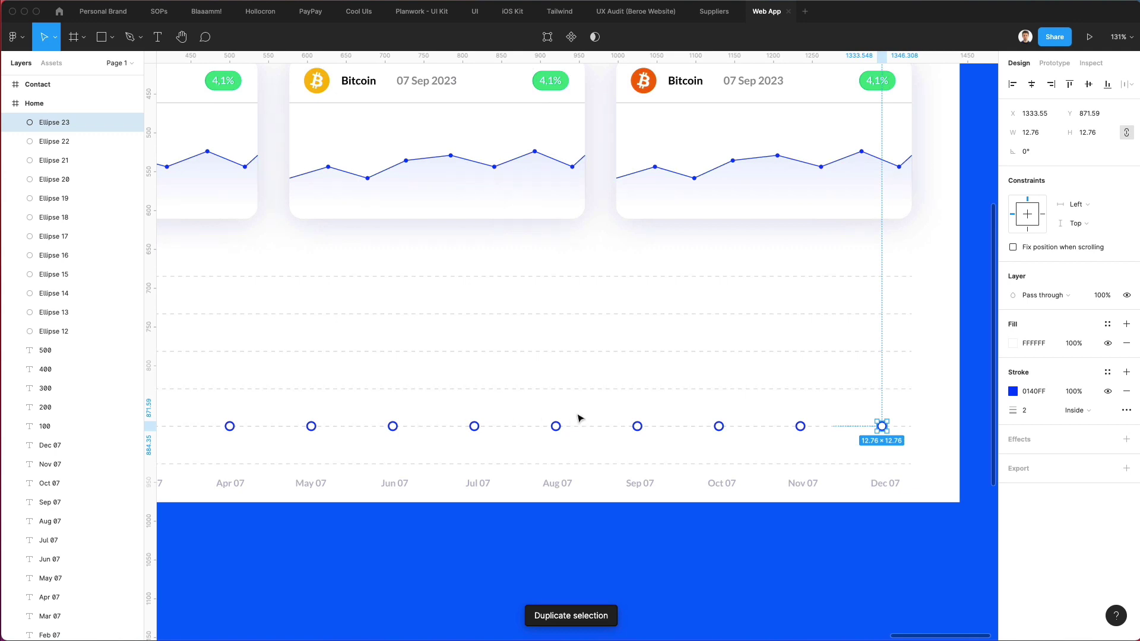
{"action": "left_click", "coordinate": [558, 427]}
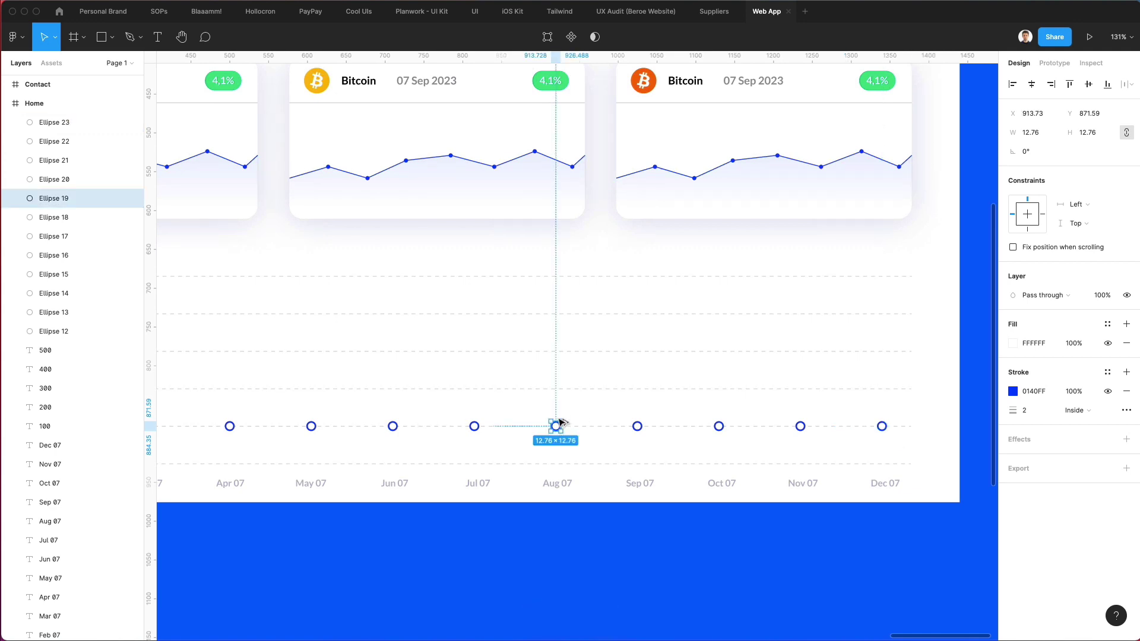
{"action": "left_click_drag", "start_coordinate": [561, 423], "coordinate": [600, 382]}
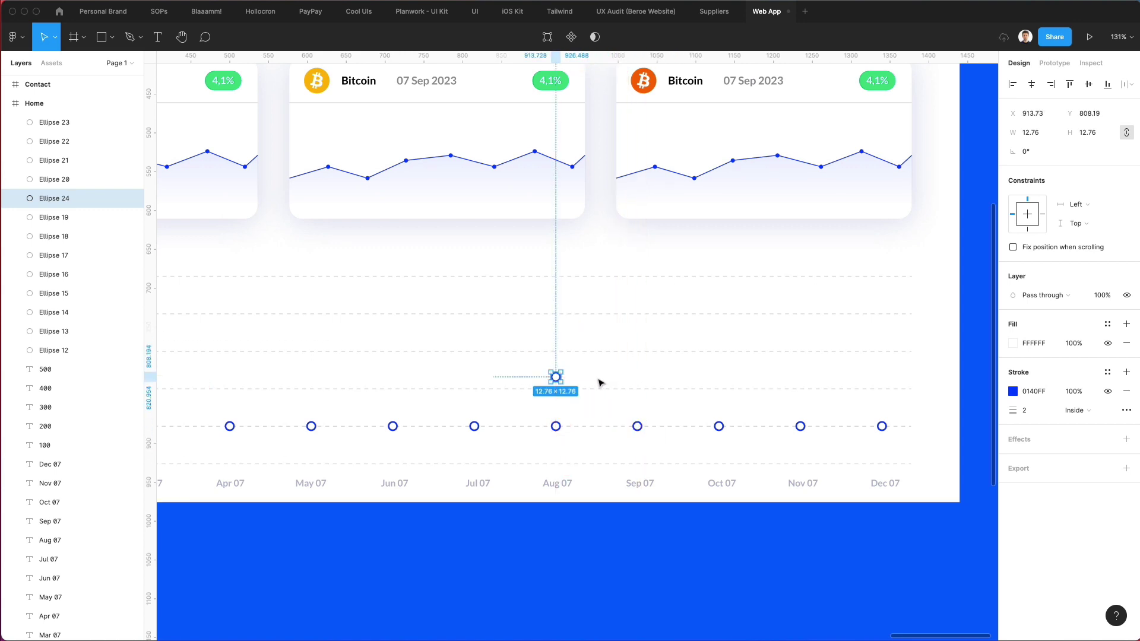
{"action": "key", "text": "super+d"}
{"action": "key", "text": "super+d"}
{"action": "key", "text": "super+z"}
{"action": "key", "text": "super+z"}
{"action": "key", "text": "super+z"}
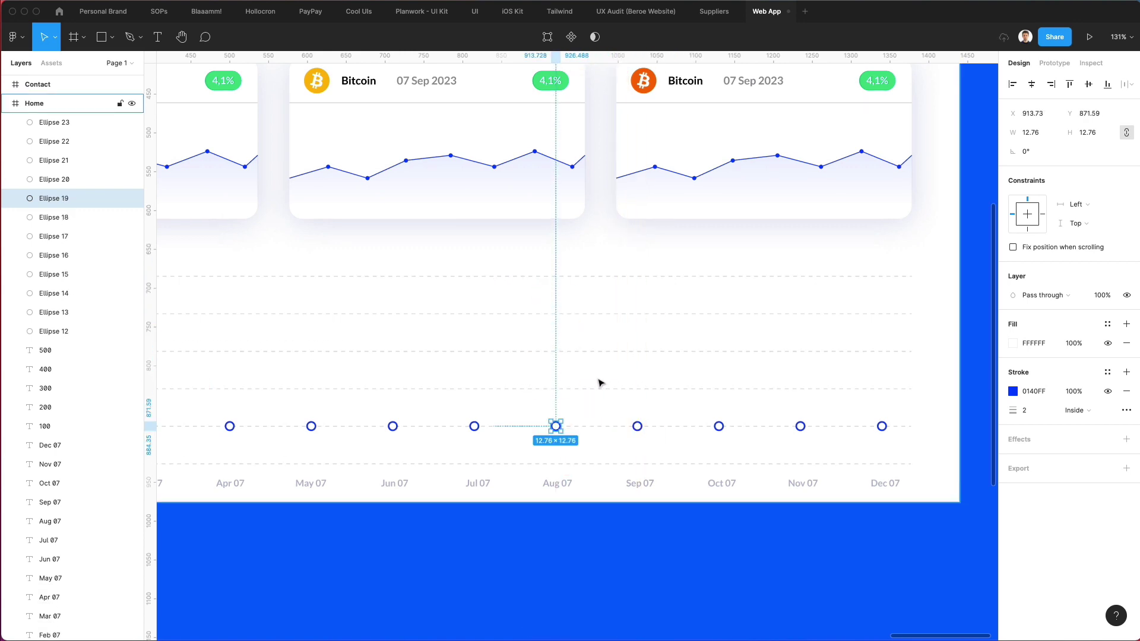
Resize all twelve chart circles to 12 × 12 and nudge them down by 1 px together.
{"action": "scroll", "coordinate": [590, 376], "scroll_direction": "left", "scroll_amount": 5}
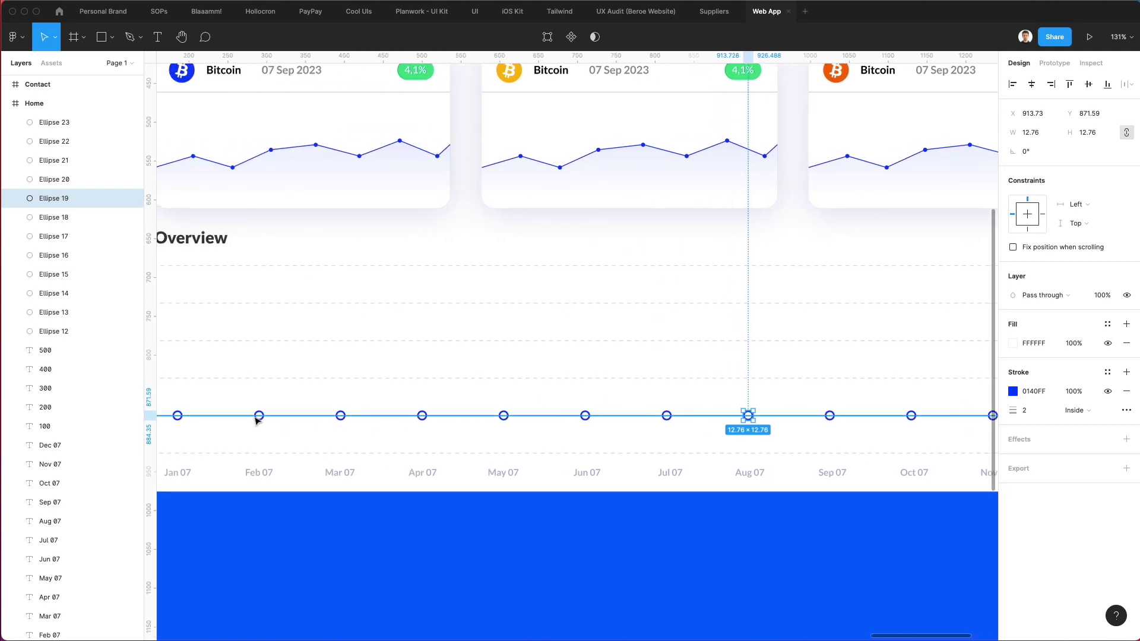
{"action": "scroll", "coordinate": [257, 420], "scroll_direction": "down", "scroll_amount": 5}
{"action": "left_click", "coordinate": [78, 331]}
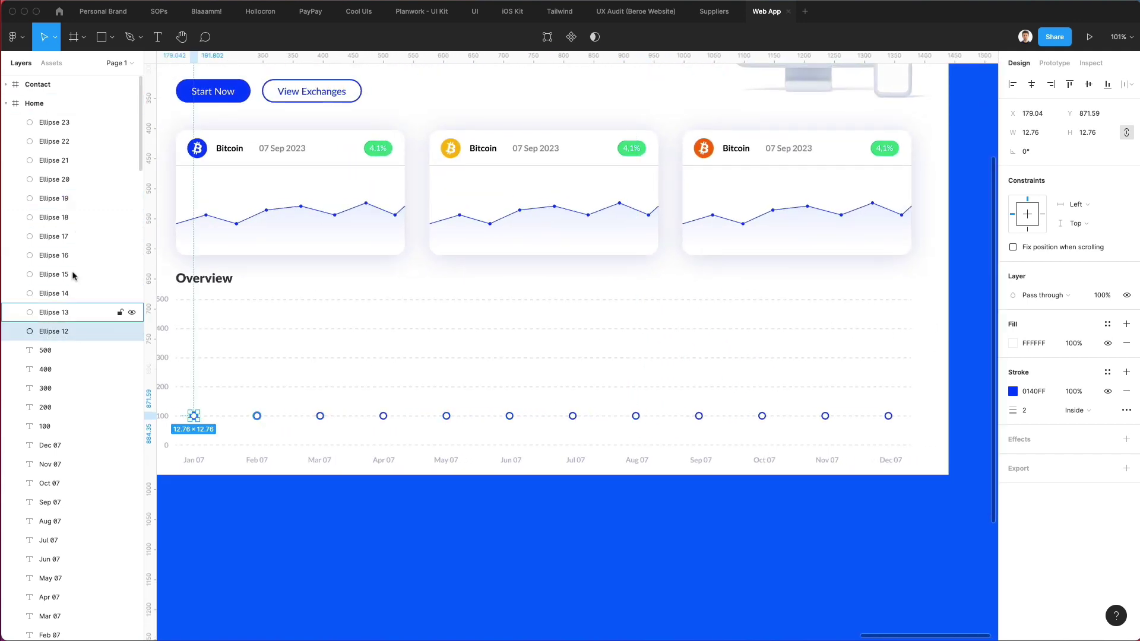
{"action": "left_click", "coordinate": [67, 124]}
{"action": "left_click", "coordinate": [94, 331], "text": "shift"}
{"action": "scroll", "coordinate": [453, 319], "scroll_direction": "left", "scroll_amount": 1}
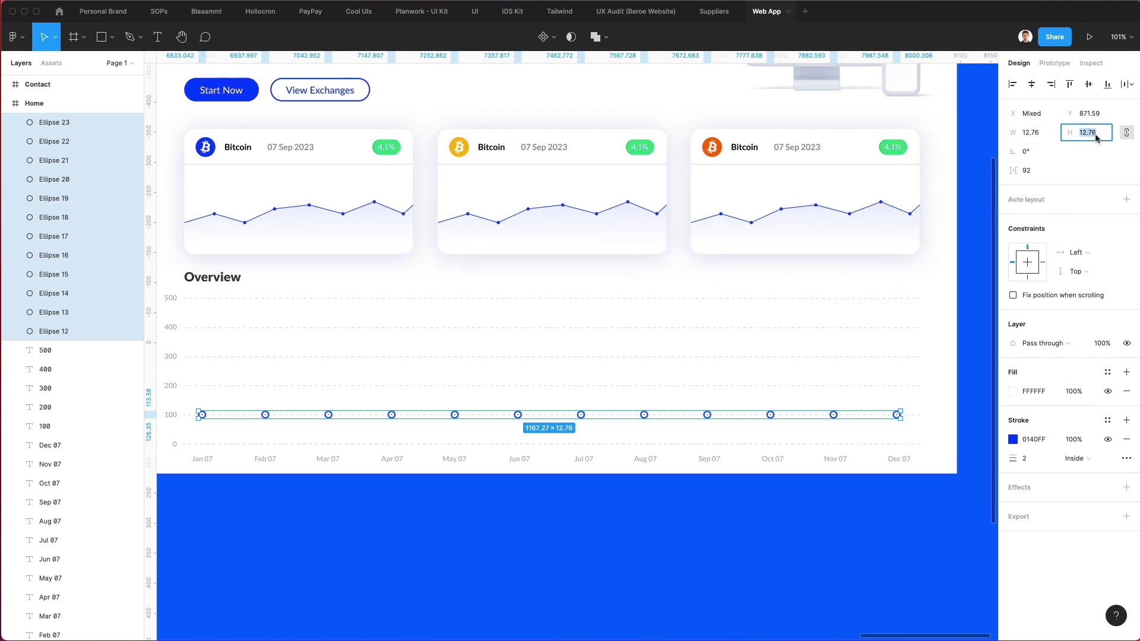
{"action": "type", "text": "2"}
{"action": "key", "text": "Return"}
{"action": "key", "text": "Down"}
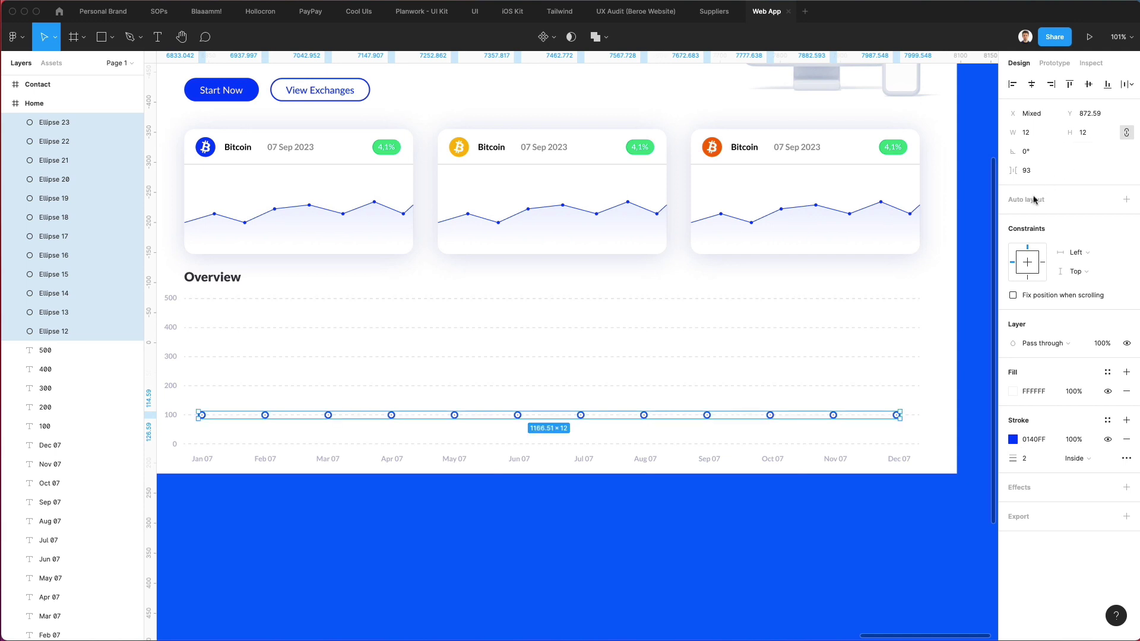
Raise the Feb 07 circle to 200, Apr 07 to about 250, May 07 to about 350 and Jun 07 to just above 300.
{"action": "left_click", "coordinate": [391, 387]}
{"action": "left_click_drag", "start_coordinate": [267, 417], "coordinate": [267, 389]}
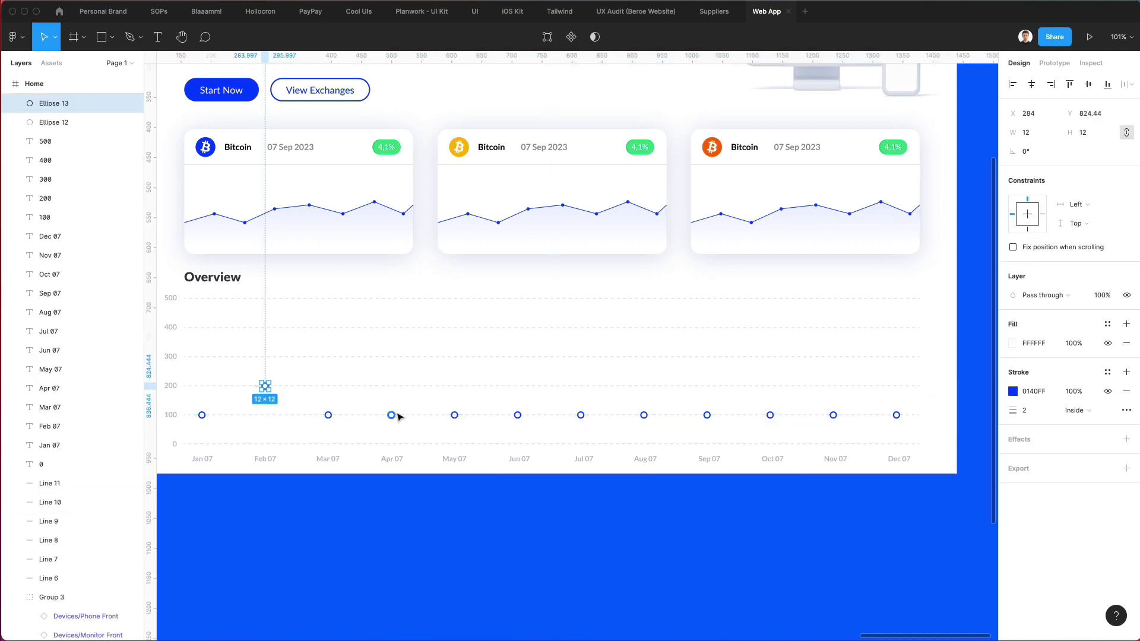
{"action": "left_click_drag", "start_coordinate": [393, 414], "coordinate": [398, 375]}
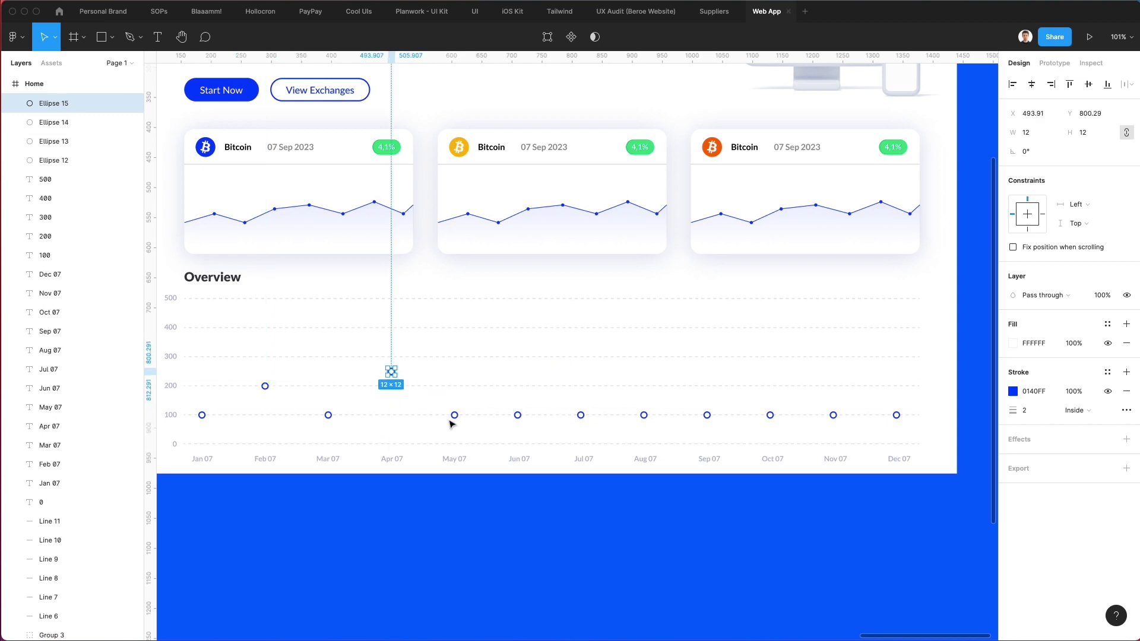
{"action": "left_click_drag", "start_coordinate": [456, 418], "coordinate": [460, 349]}
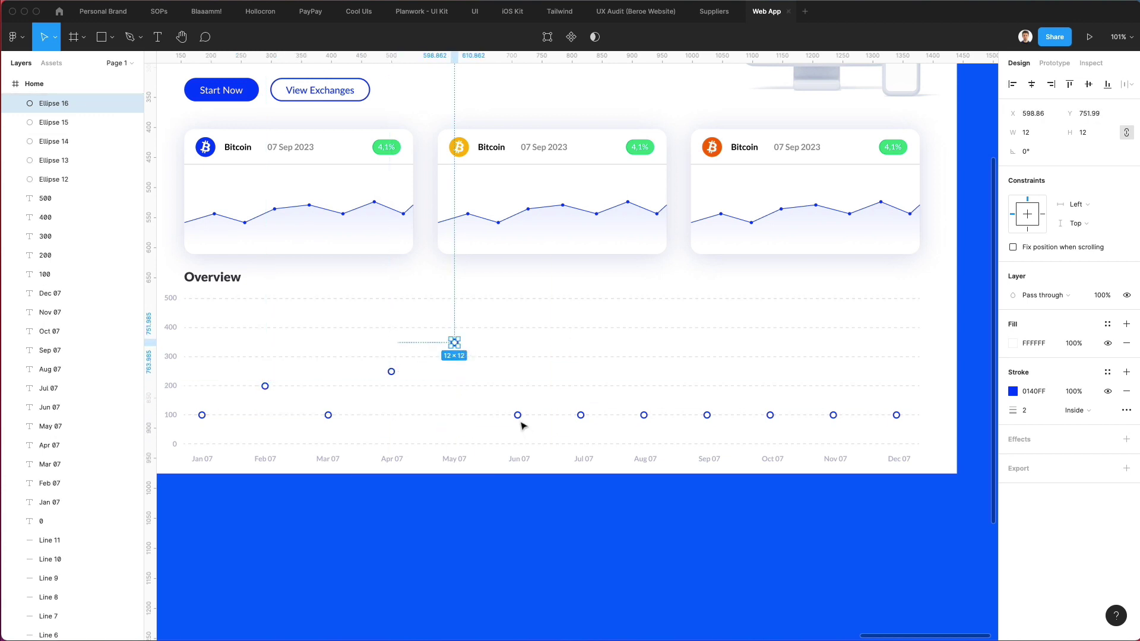
{"action": "left_click_drag", "start_coordinate": [517, 415], "coordinate": [517, 356]}
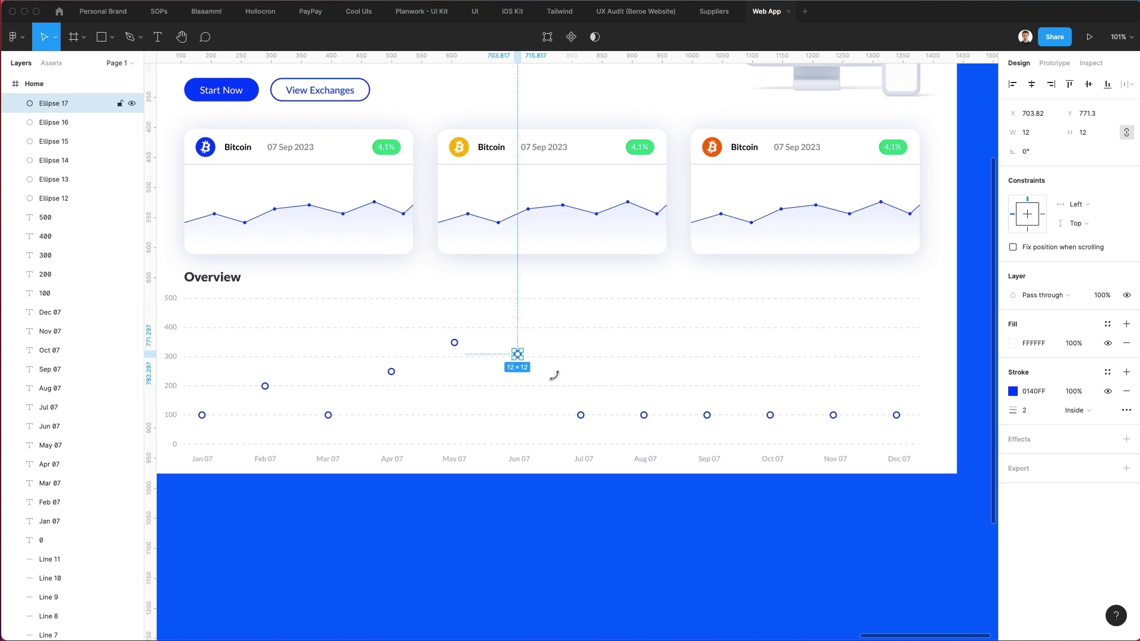
Move the Jul 07 to Dec 07 circles straight up to staggered heights between about 145 and 375 on the chart.
{"action": "left_click_drag", "start_coordinate": [588, 425], "coordinate": [649, 369]}
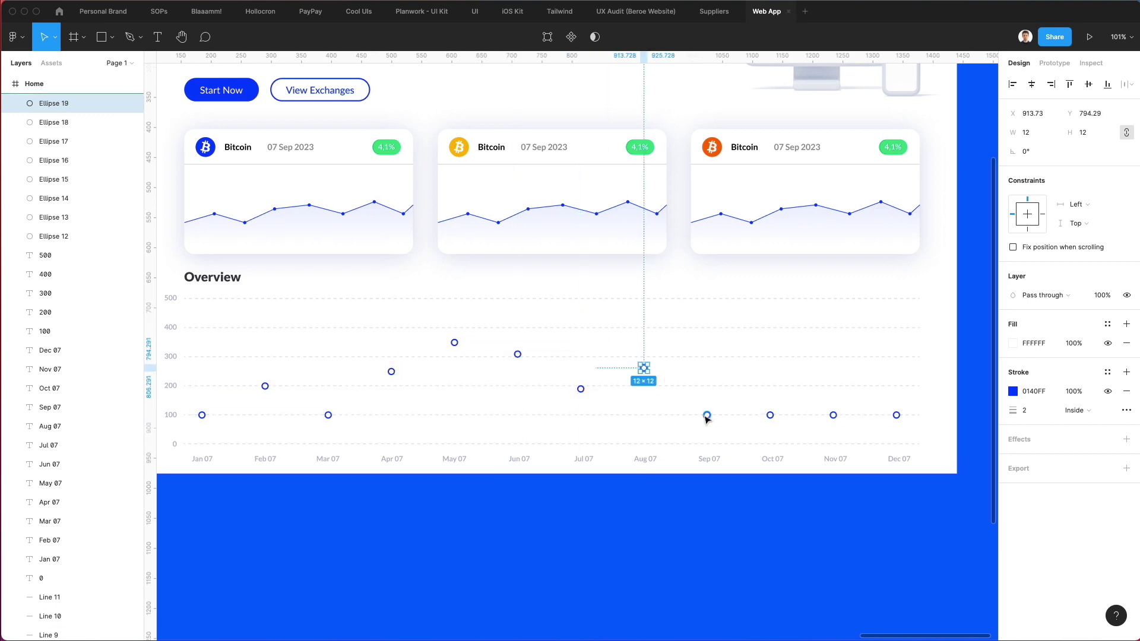
{"action": "left_click_drag", "start_coordinate": [707, 415], "coordinate": [770, 372]}
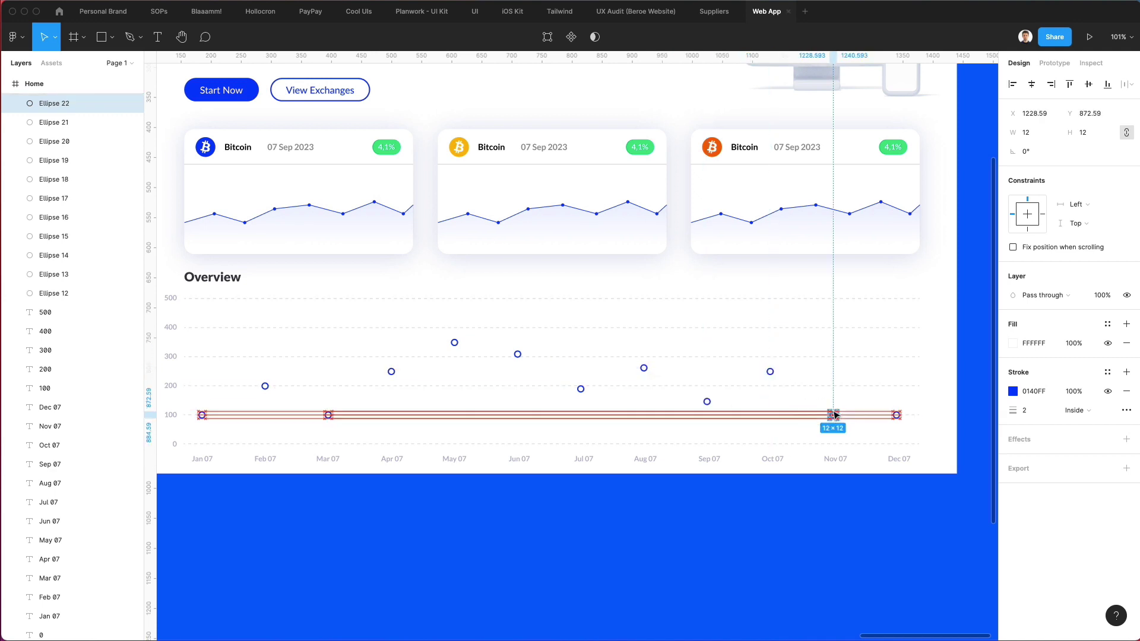
{"action": "left_click_drag", "start_coordinate": [834, 415], "coordinate": [838, 340]}
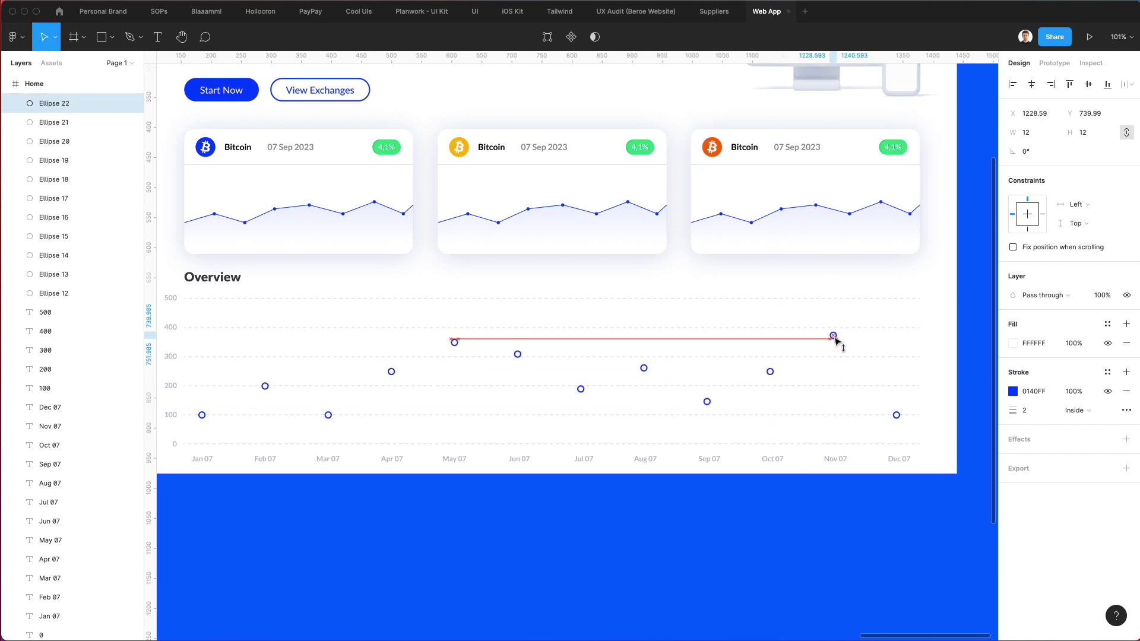
{"action": "left_click_drag", "start_coordinate": [897, 416], "coordinate": [905, 372]}
{"action": "left_click", "coordinate": [924, 349]}
Start a Pen path on the 0 gridline above Jan 07 and run it through the Jan 07 to Apr 07 circle centres.
{"action": "scroll", "coordinate": [707, 342], "scroll_direction": "left", "scroll_amount": 4}
{"action": "scroll", "coordinate": [701, 343], "scroll_direction": "down", "scroll_amount": 2}
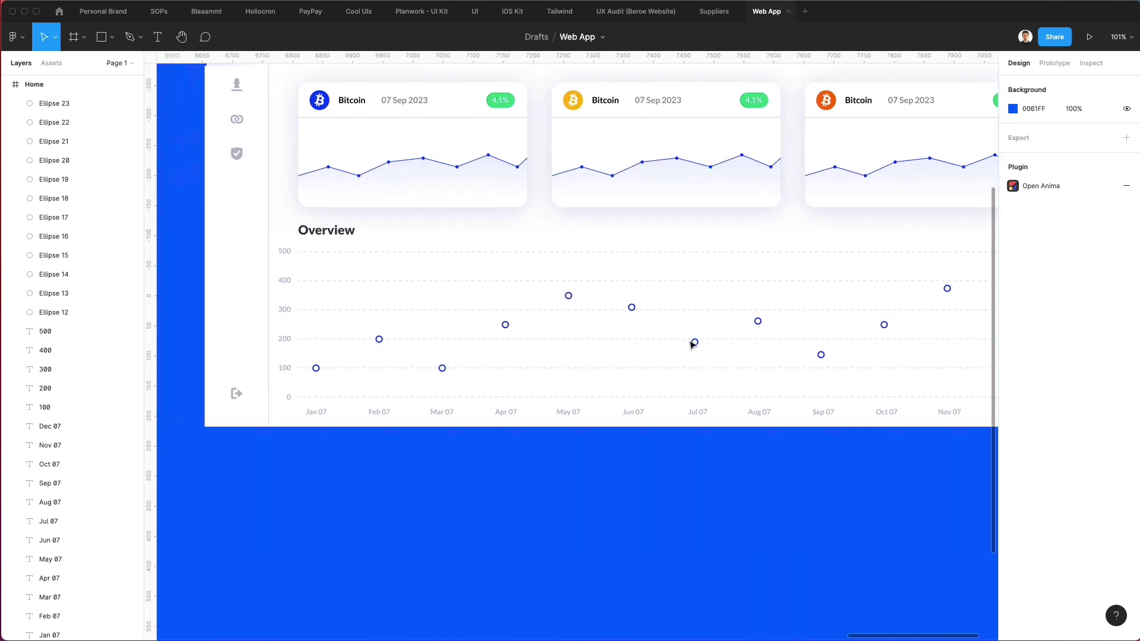
{"action": "key", "text": "p"}
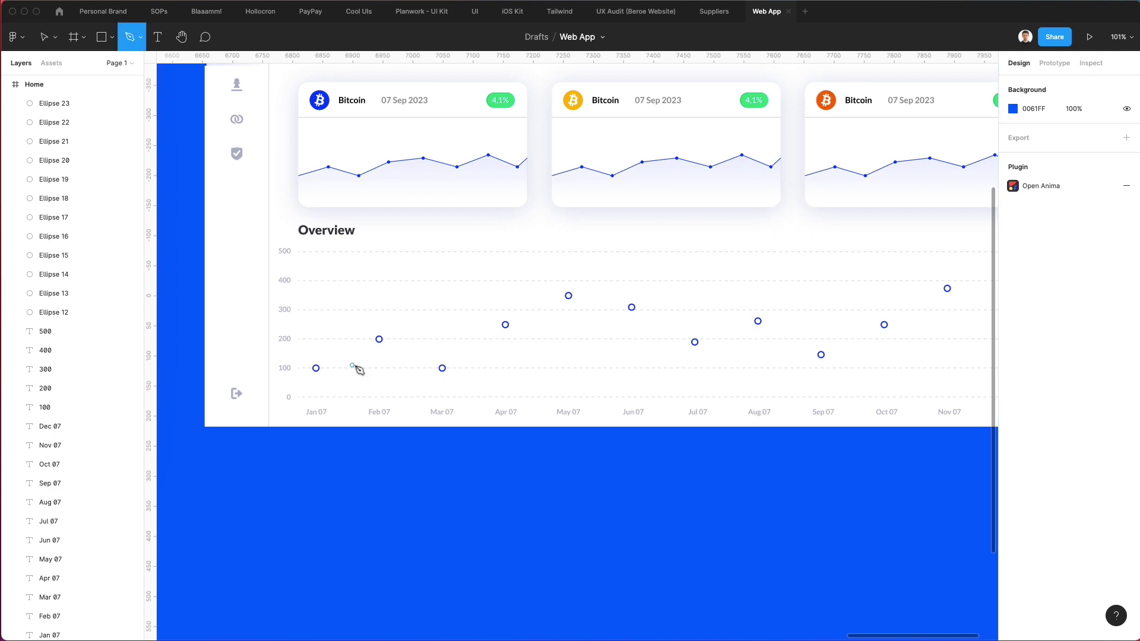
{"action": "scroll", "coordinate": [307, 367], "scroll_direction": "up", "scroll_amount": 10}
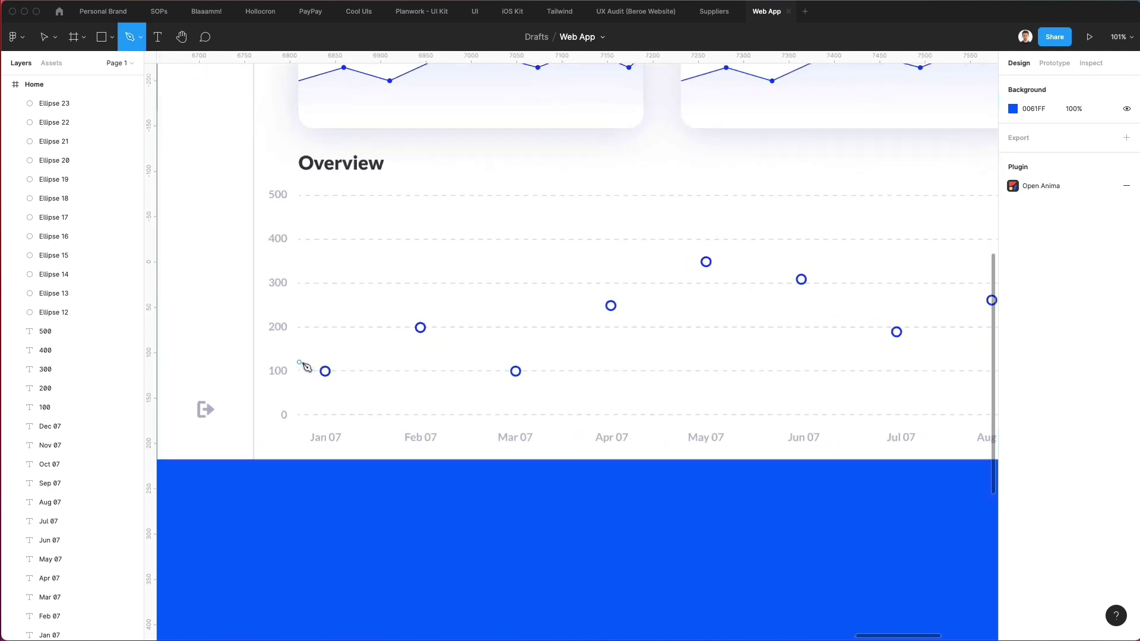
{"action": "left_click", "coordinate": [346, 462]}
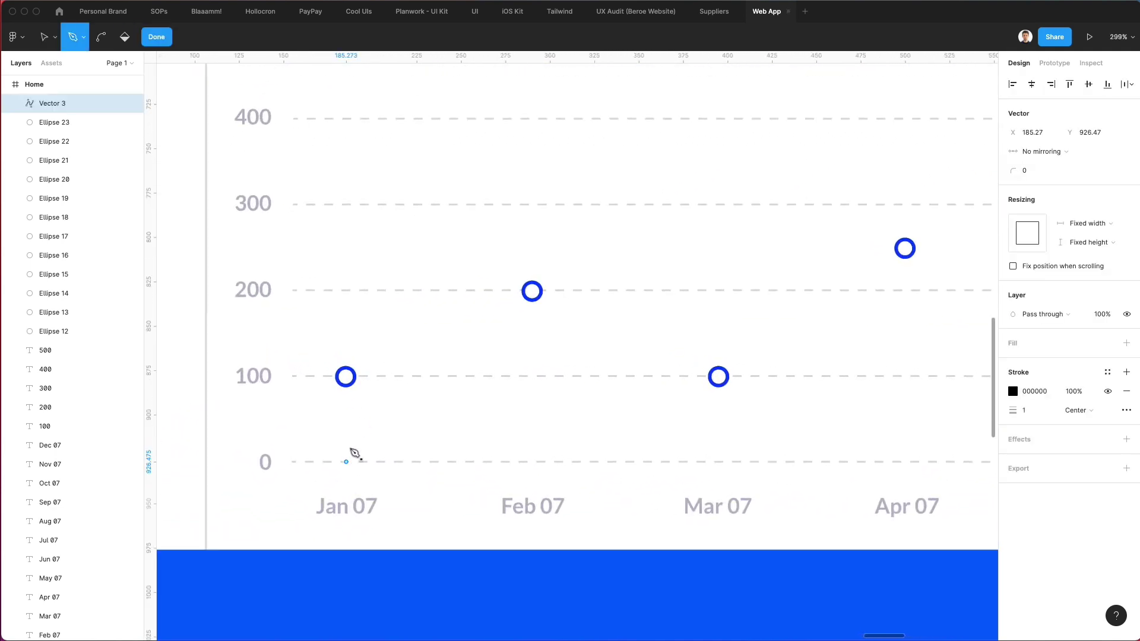
{"action": "left_click", "coordinate": [347, 377]}
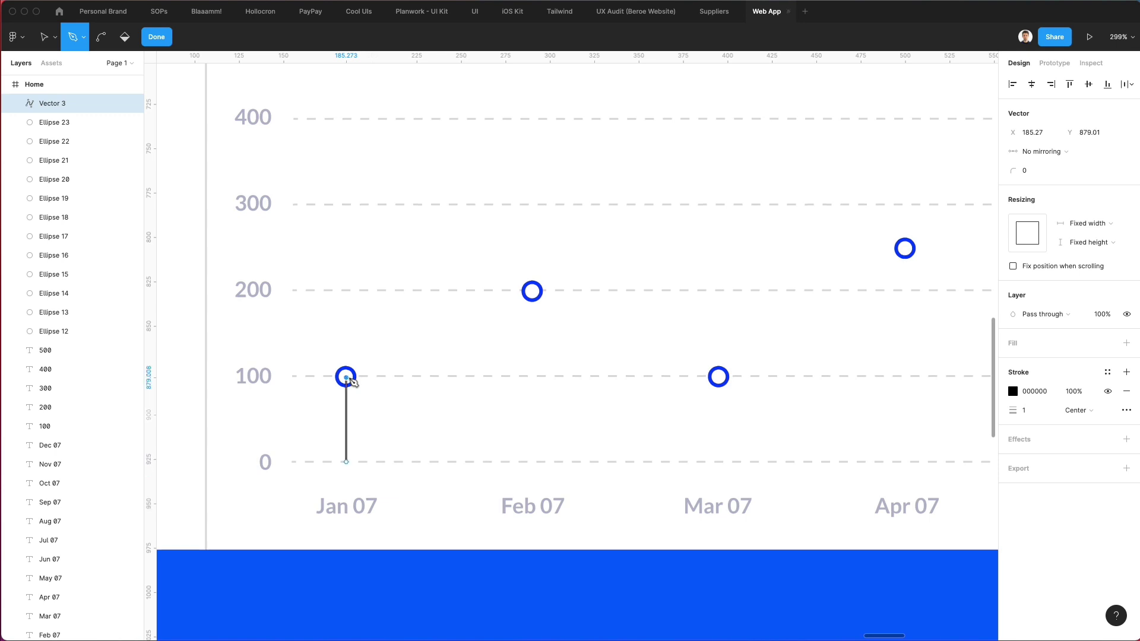
{"action": "left_click", "coordinate": [532, 291]}
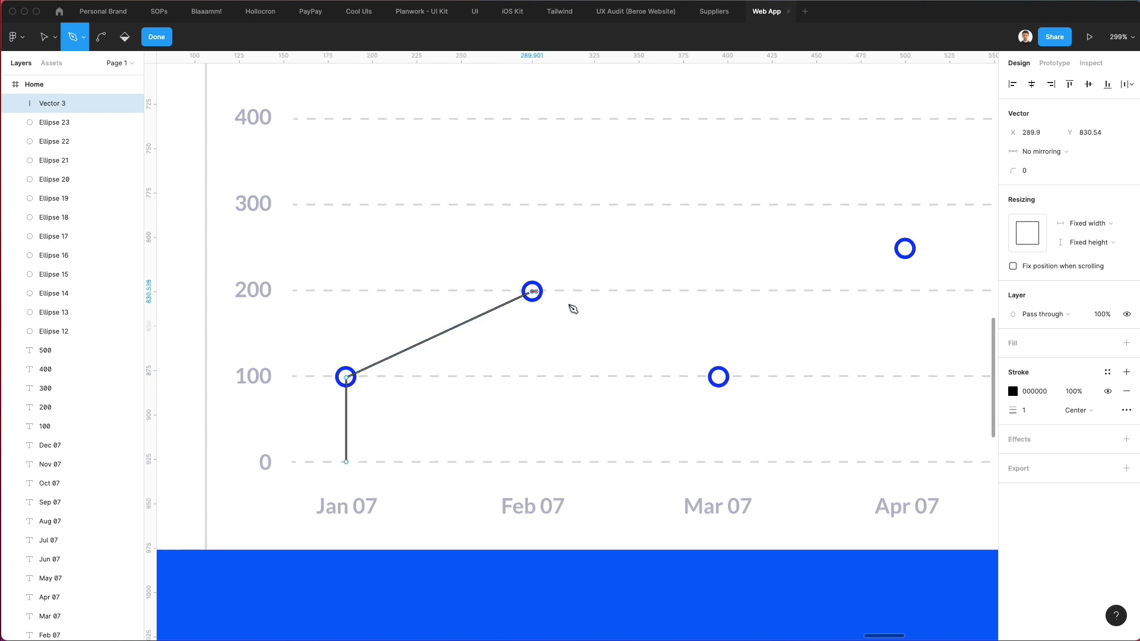
{"action": "left_click", "coordinate": [720, 378]}
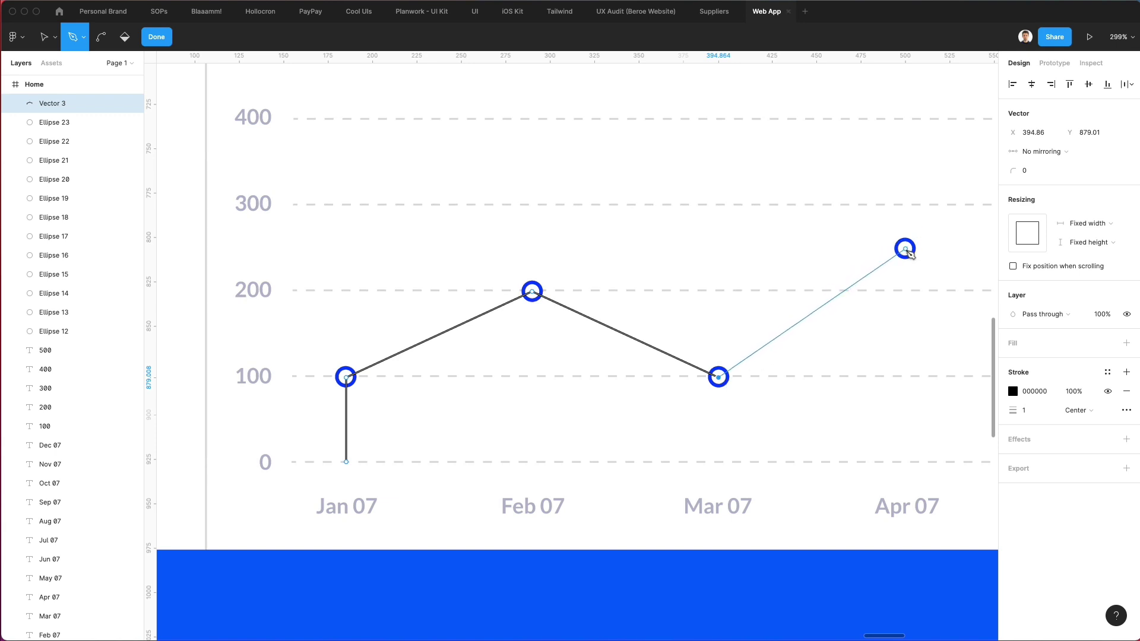
{"action": "left_click", "coordinate": [905, 249]}
Extend the chart path through the centres of the May 07, Jun 07 and Jul 07 circles.
{"action": "scroll", "coordinate": [905, 249], "scroll_direction": "right", "scroll_amount": 5}
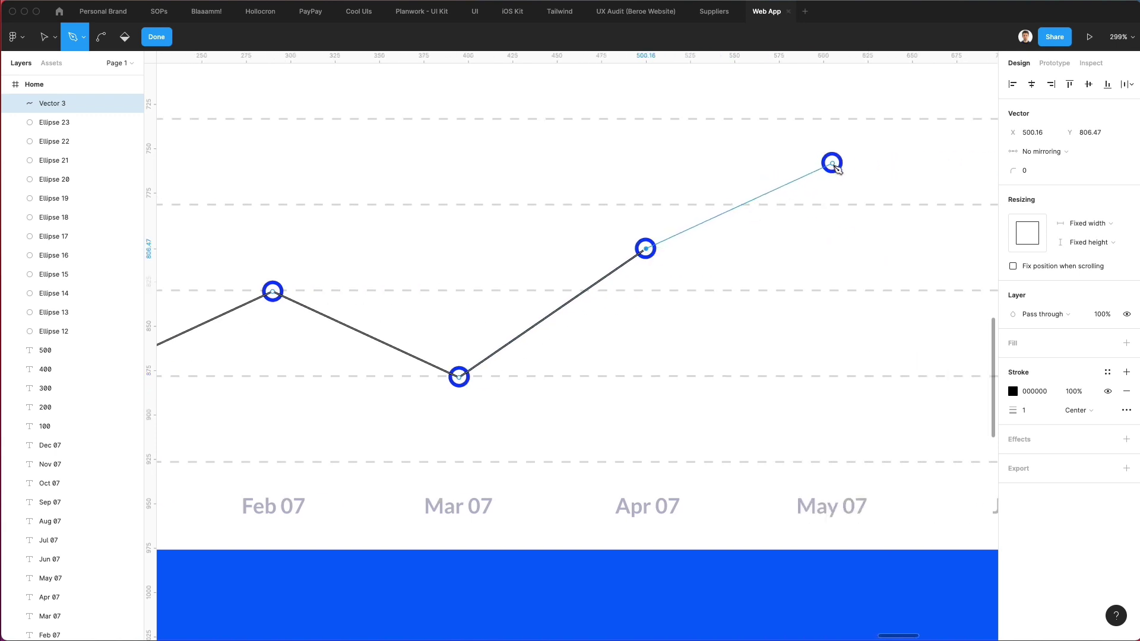
{"action": "left_click", "coordinate": [832, 162]}
{"action": "scroll", "coordinate": [834, 167], "scroll_direction": "right", "scroll_amount": 5}
{"action": "scroll", "coordinate": [834, 167], "scroll_direction": "up", "scroll_amount": 2}
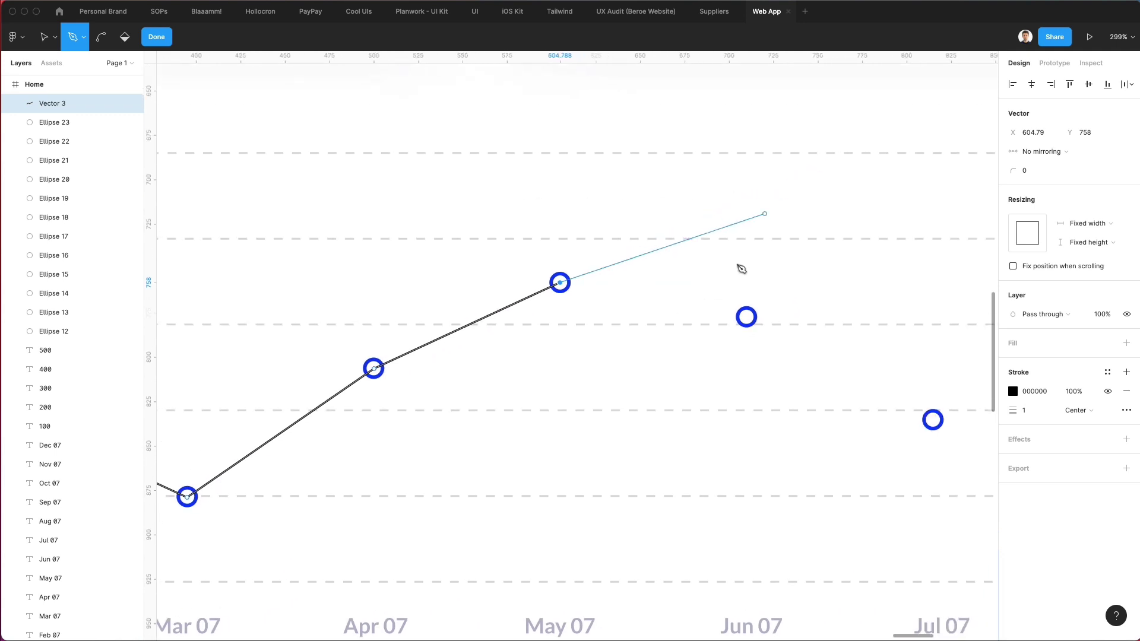
{"action": "left_click", "coordinate": [748, 318]}
{"action": "scroll", "coordinate": [760, 327], "scroll_direction": "right", "scroll_amount": 5}
{"action": "scroll", "coordinate": [760, 326], "scroll_direction": "down", "scroll_amount": 2}
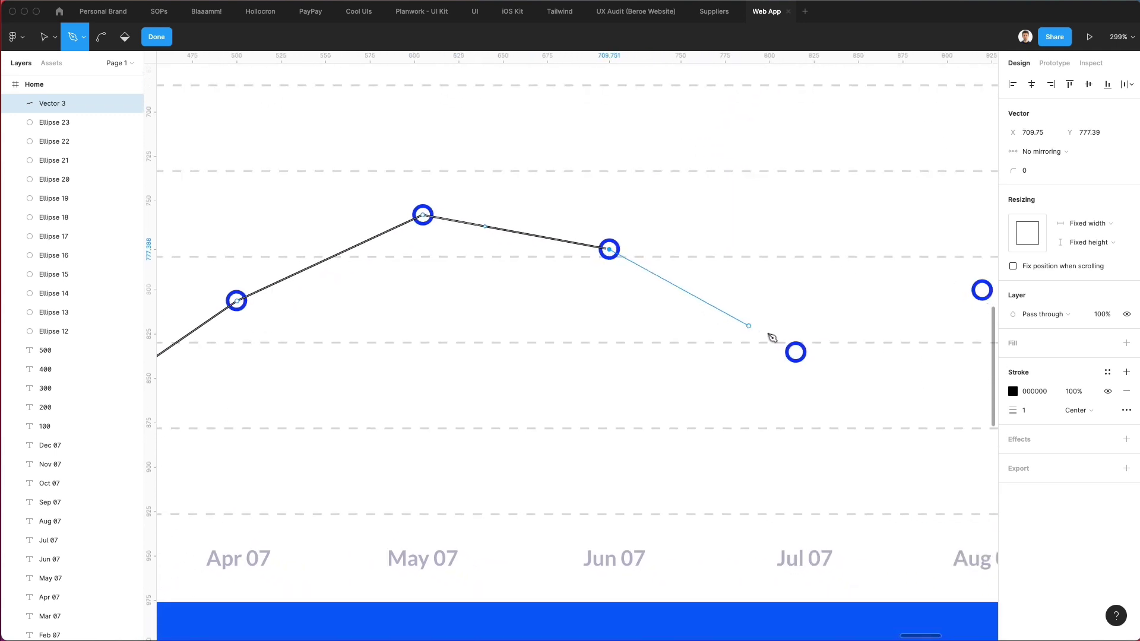
{"action": "left_click", "coordinate": [796, 353]}
Continue the chart path through the circle centres from Aug 07 through Dec 07.
{"action": "scroll", "coordinate": [797, 355], "scroll_direction": "right", "scroll_amount": 5}
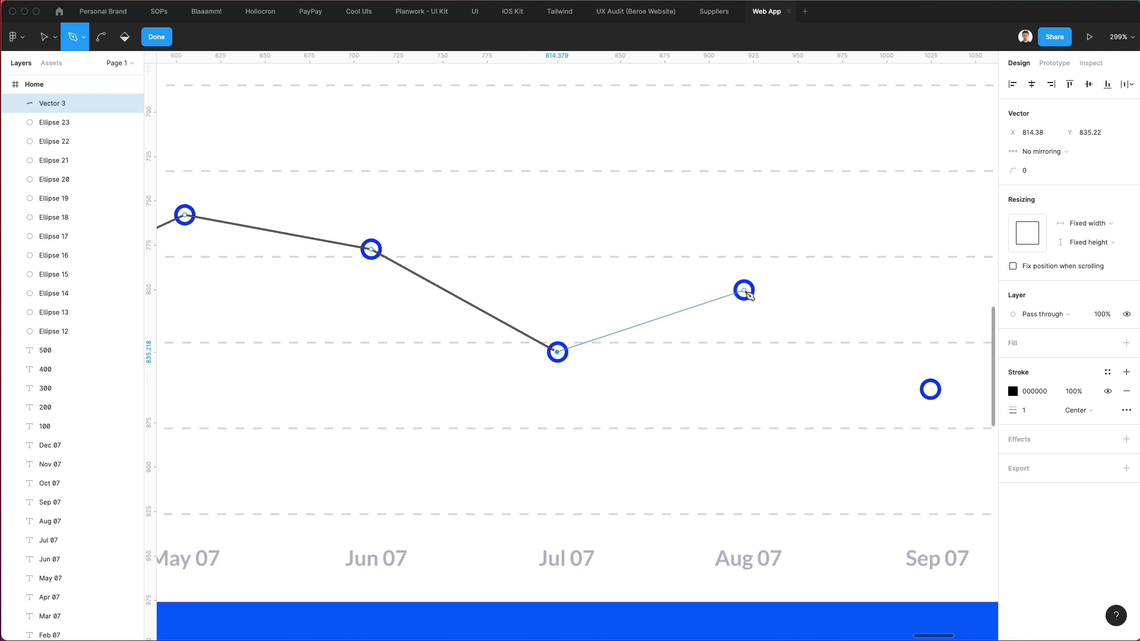
{"action": "left_click", "coordinate": [745, 291]}
{"action": "left_click", "coordinate": [931, 390]}
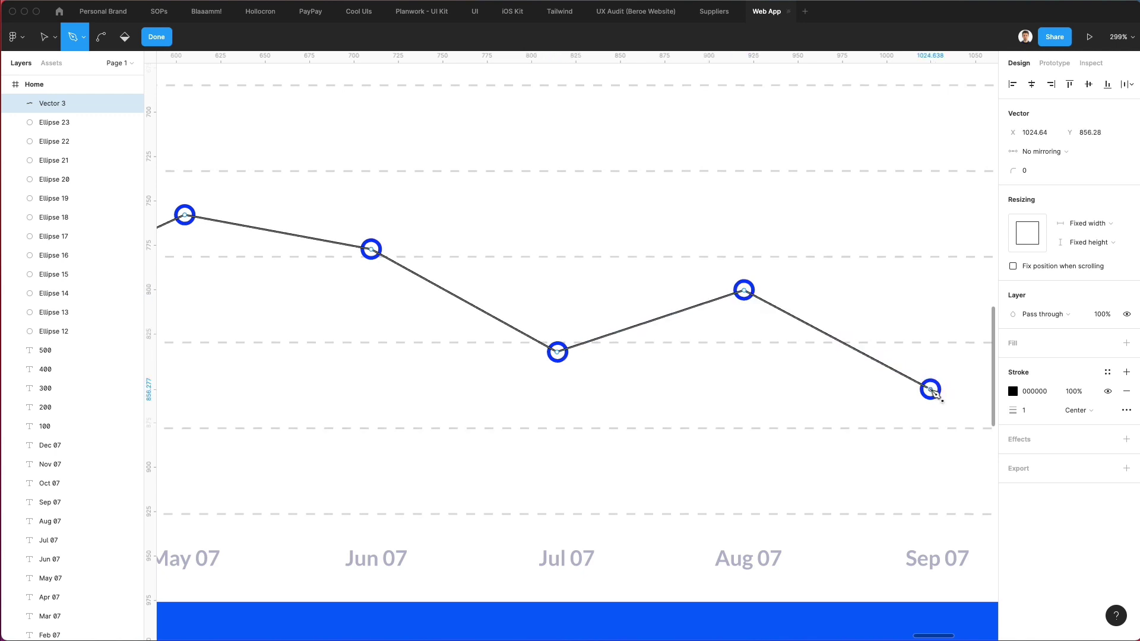
{"action": "scroll", "coordinate": [931, 390], "scroll_direction": "right", "scroll_amount": 6}
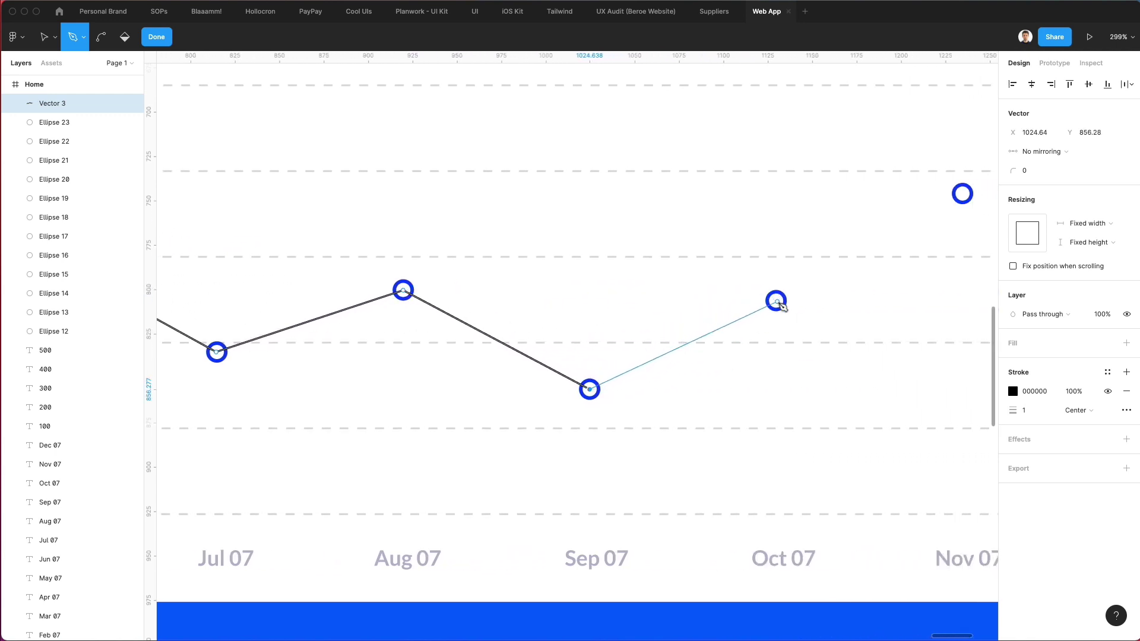
{"action": "left_click", "coordinate": [776, 302]}
{"action": "scroll", "coordinate": [772, 237], "scroll_direction": "right", "scroll_amount": 3}
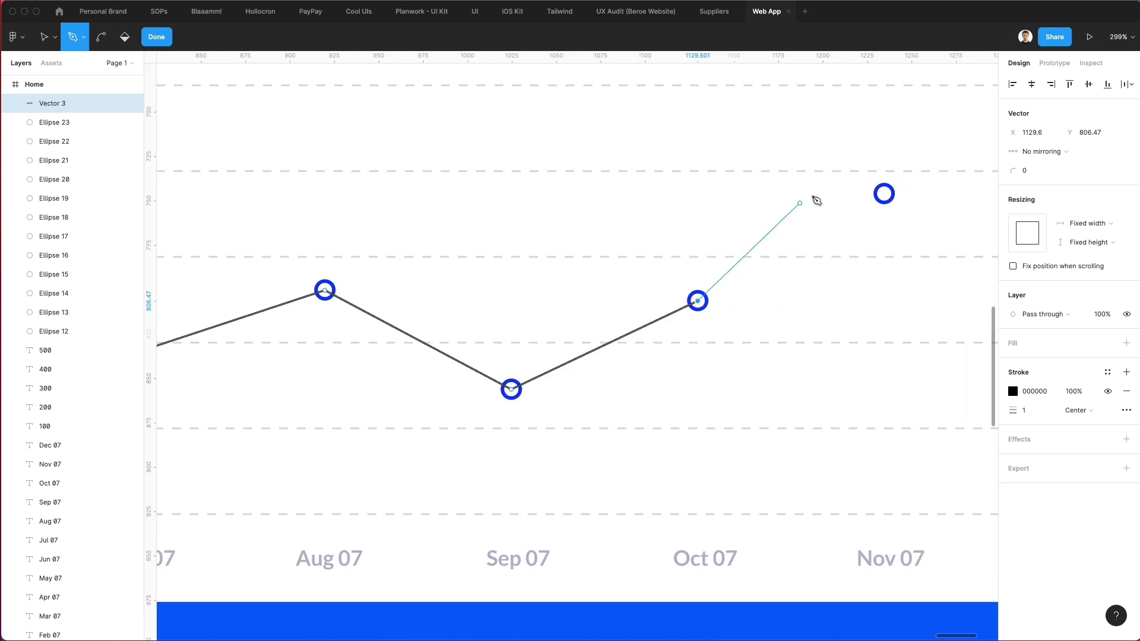
{"action": "left_click", "coordinate": [884, 194]}
{"action": "scroll", "coordinate": [882, 194], "scroll_direction": "right", "scroll_amount": 3}
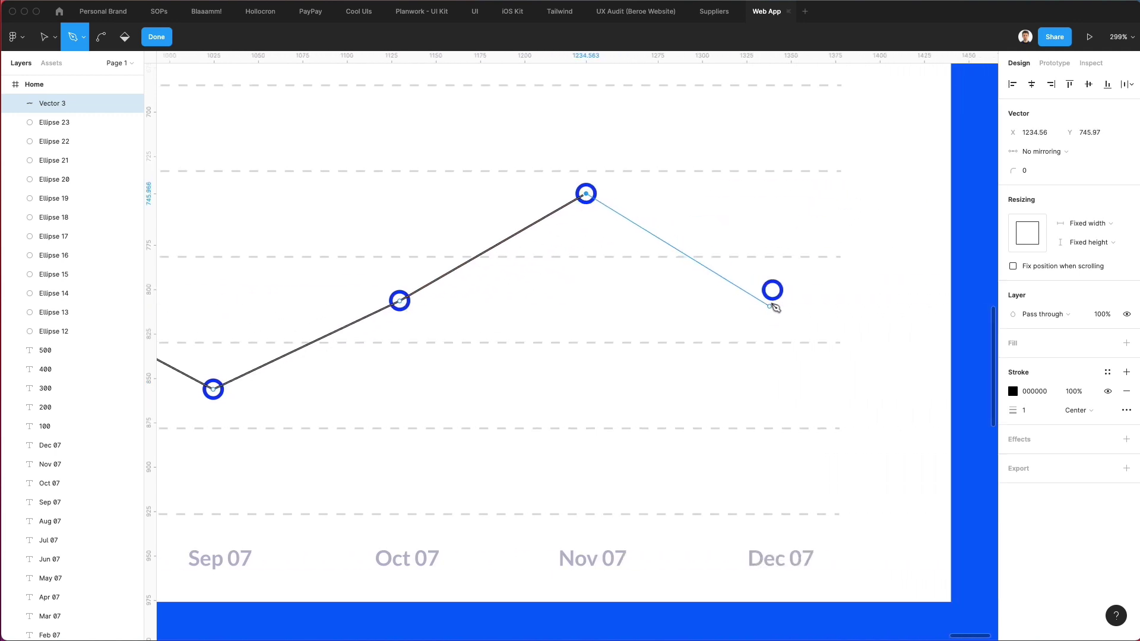
{"action": "left_click", "coordinate": [773, 291]}
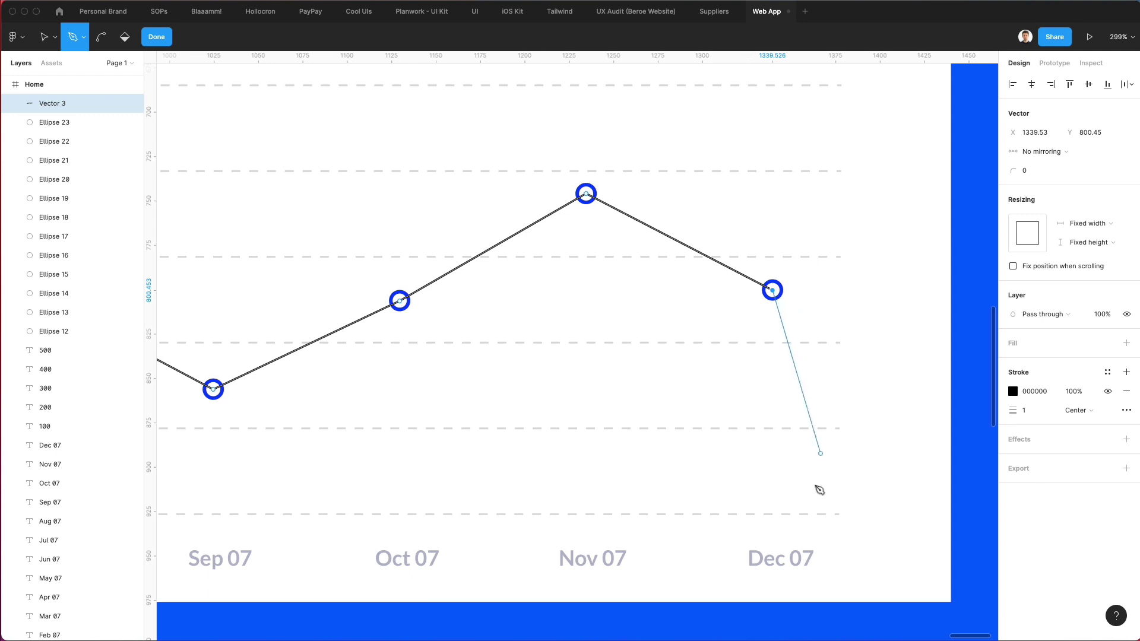
Drop the path to the 0 gridline at Dec 07, close it at the Jan 07 starting point and exit vector editing.
{"action": "left_click", "coordinate": [772, 511]}
{"action": "scroll", "coordinate": [656, 509], "scroll_direction": "left", "scroll_amount": 10}
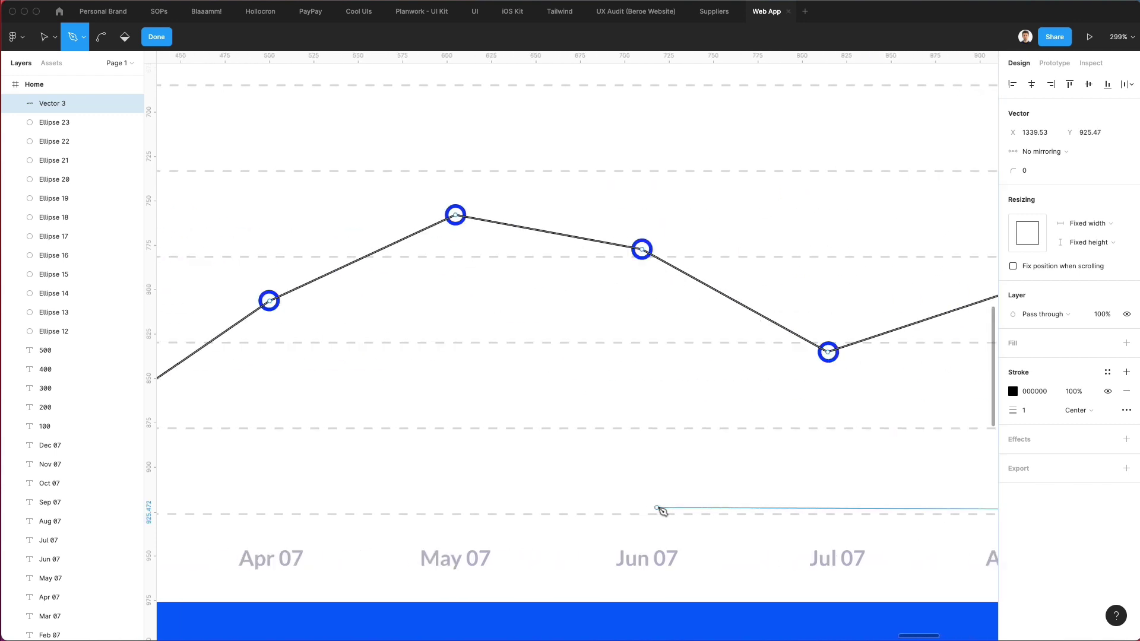
{"action": "scroll", "coordinate": [625, 512], "scroll_direction": "left", "scroll_amount": 5}
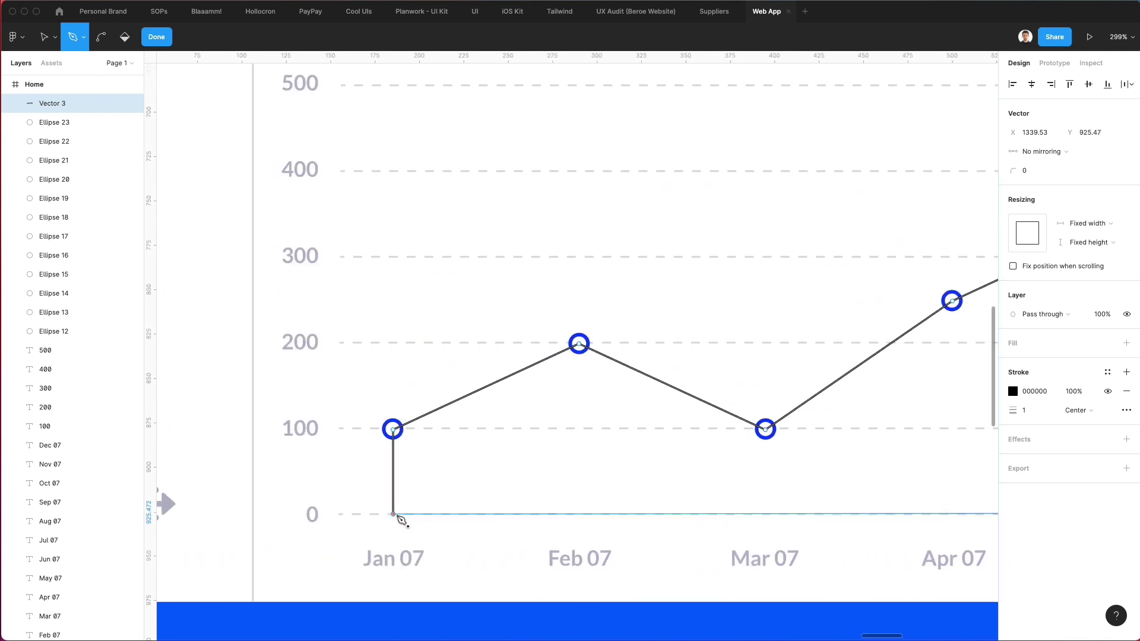
{"action": "left_click", "coordinate": [394, 515]}
{"action": "scroll", "coordinate": [588, 398], "scroll_direction": "down", "scroll_amount": 5}
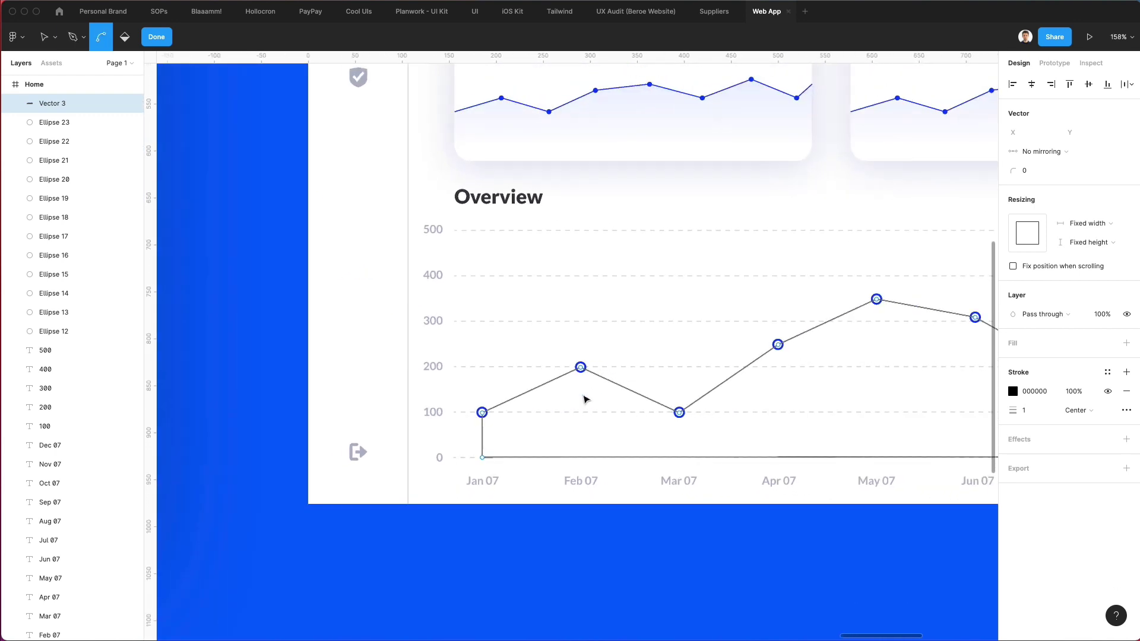
{"action": "scroll", "coordinate": [587, 399], "scroll_direction": "right", "scroll_amount": 2}
{"action": "scroll", "coordinate": [416, 469], "scroll_direction": "up", "scroll_amount": 12}
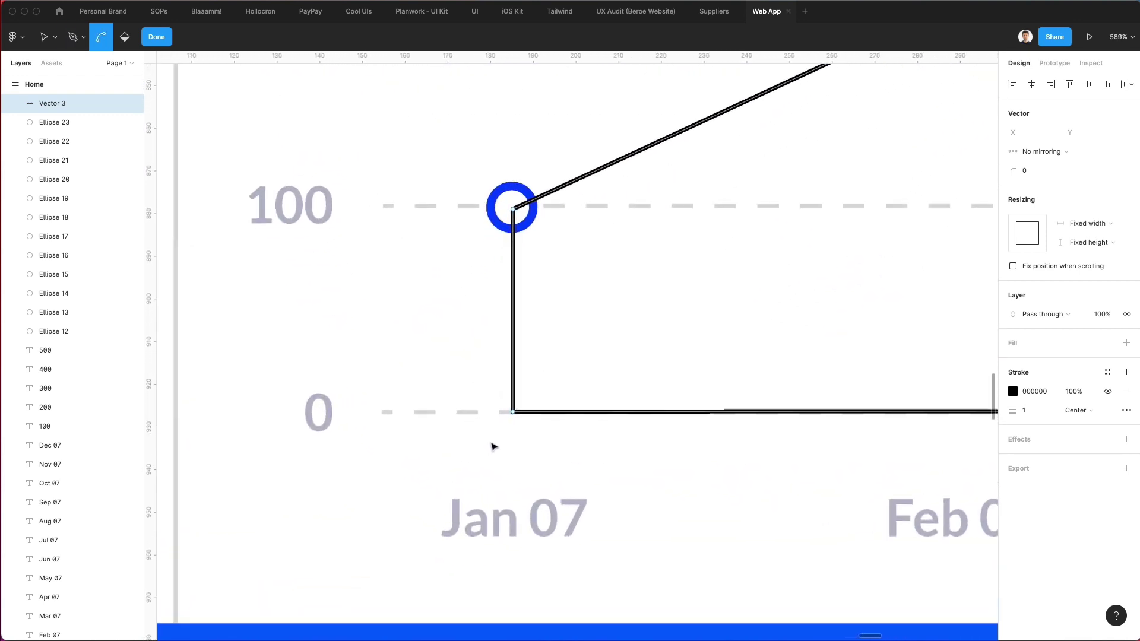
{"action": "scroll", "coordinate": [492, 446], "scroll_direction": "down", "scroll_amount": 10}
{"action": "key", "text": "v"}
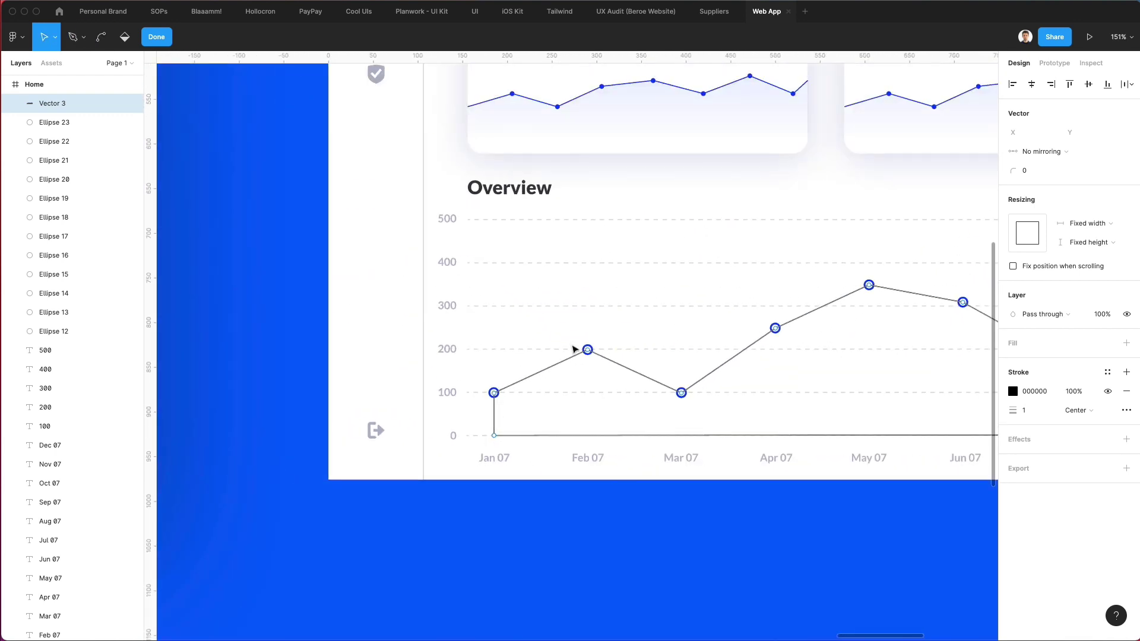
{"action": "scroll", "coordinate": [615, 301], "scroll_direction": "right", "scroll_amount": 1}
{"action": "scroll", "coordinate": [616, 301], "scroll_direction": "right", "scroll_amount": 3}
{"action": "key", "text": "Escape"}
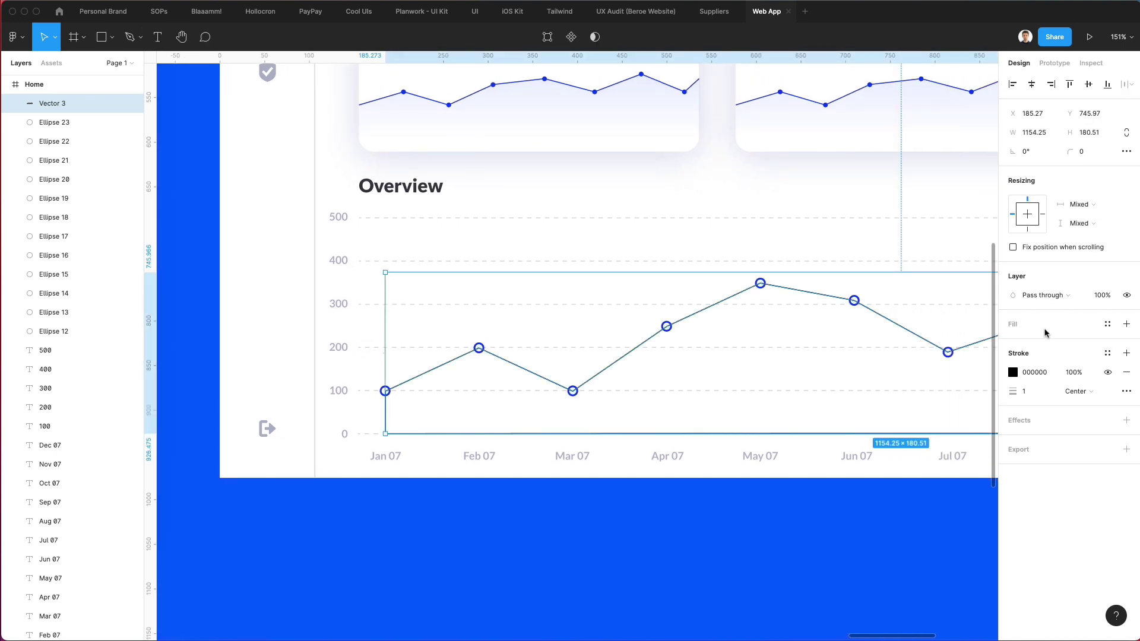
Add a fill to the closed chart shape and sample the blue 0140FF from the middle card's line graph.
{"action": "left_click", "coordinate": [1027, 330]}
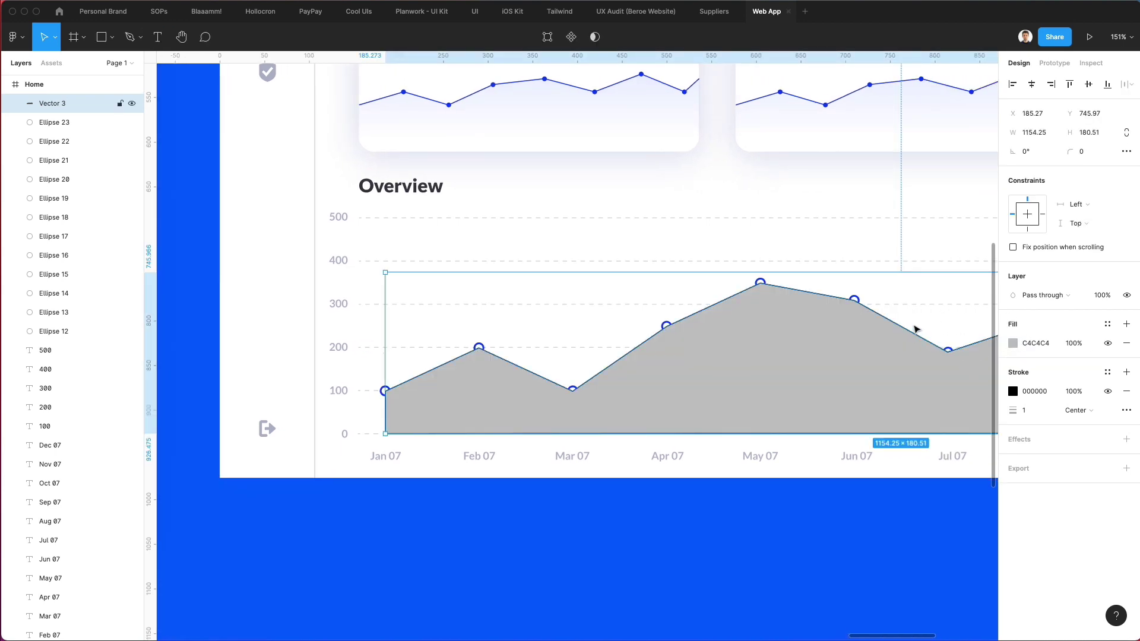
{"action": "left_click", "coordinate": [1013, 343]}
{"action": "key", "text": "i"}
{"action": "left_click", "coordinate": [782, 91]}
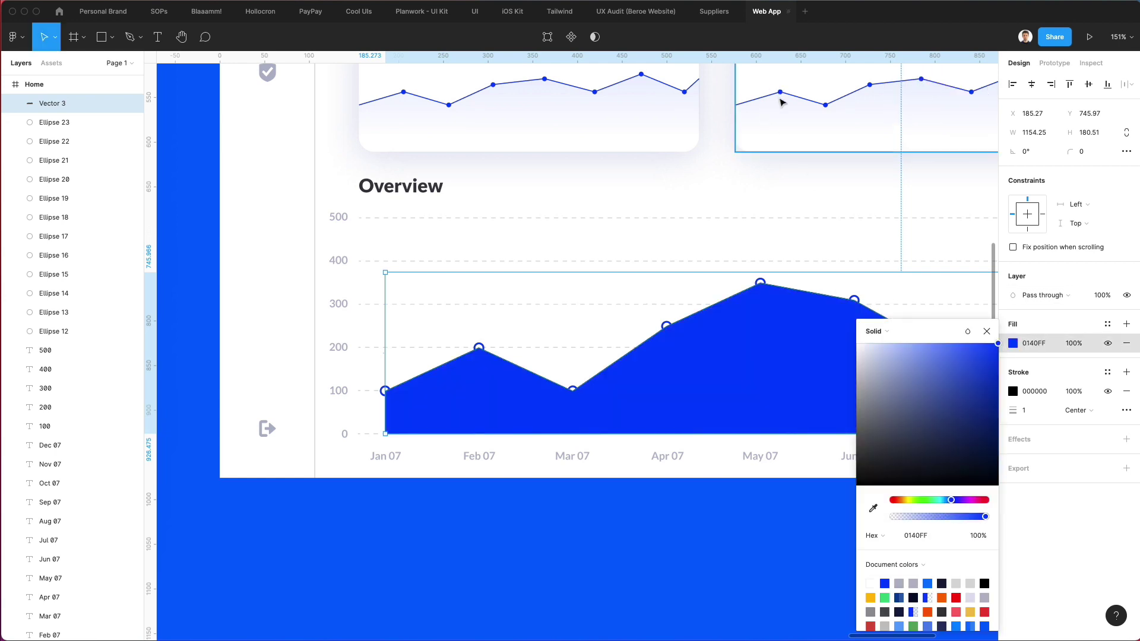
Change the fill to a linear gradient with its upper 0140FF stop at 8% opacity, and hide the shape's black stroke.
{"action": "left_click", "coordinate": [913, 337]}
{"action": "left_click", "coordinate": [897, 345]}
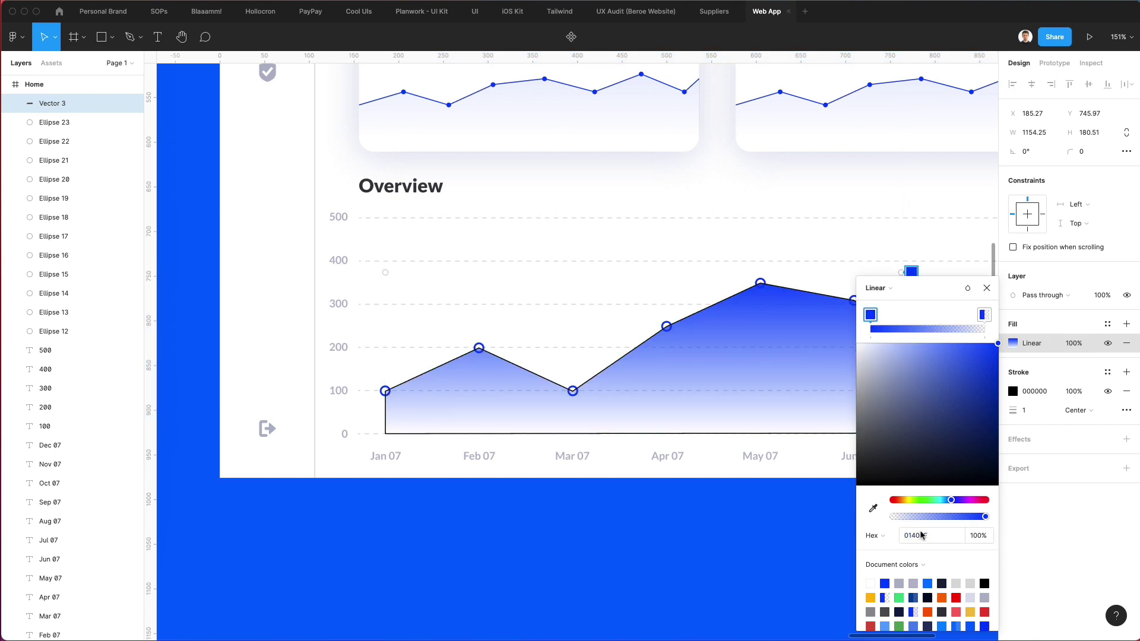
{"action": "left_click", "coordinate": [899, 517]}
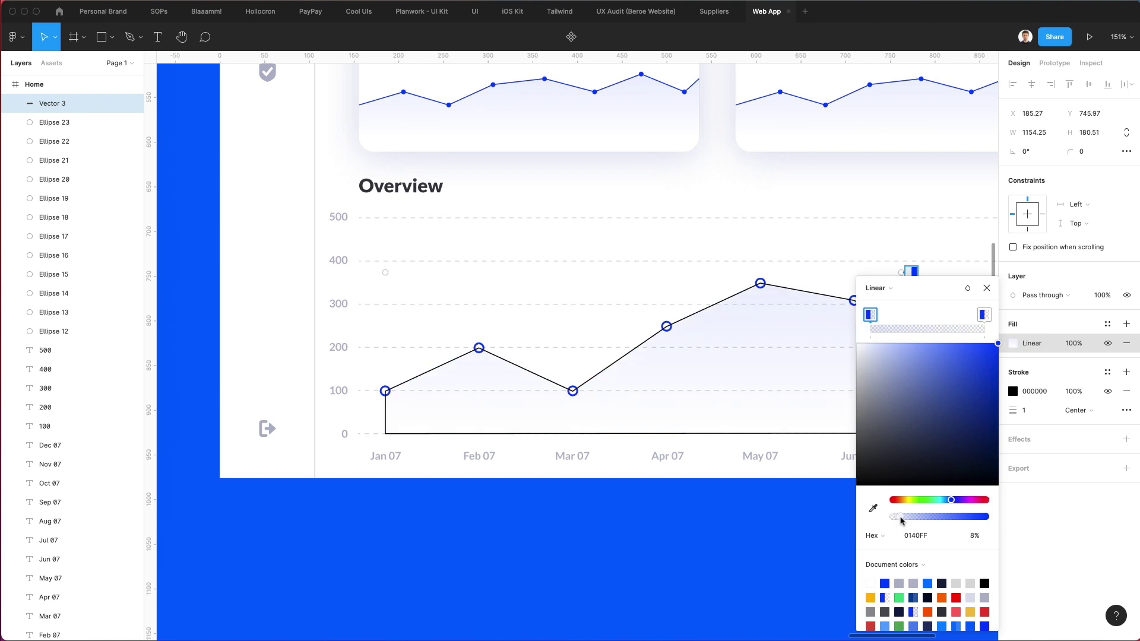
{"action": "left_click", "coordinate": [1050, 325]}
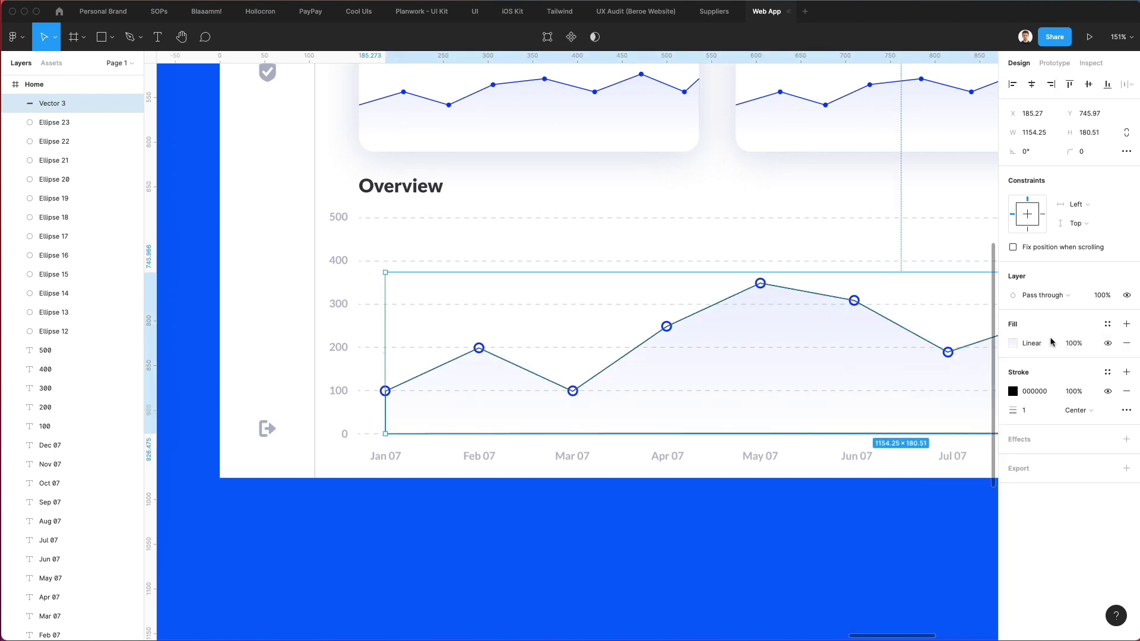
{"action": "left_click", "coordinate": [1108, 392]}
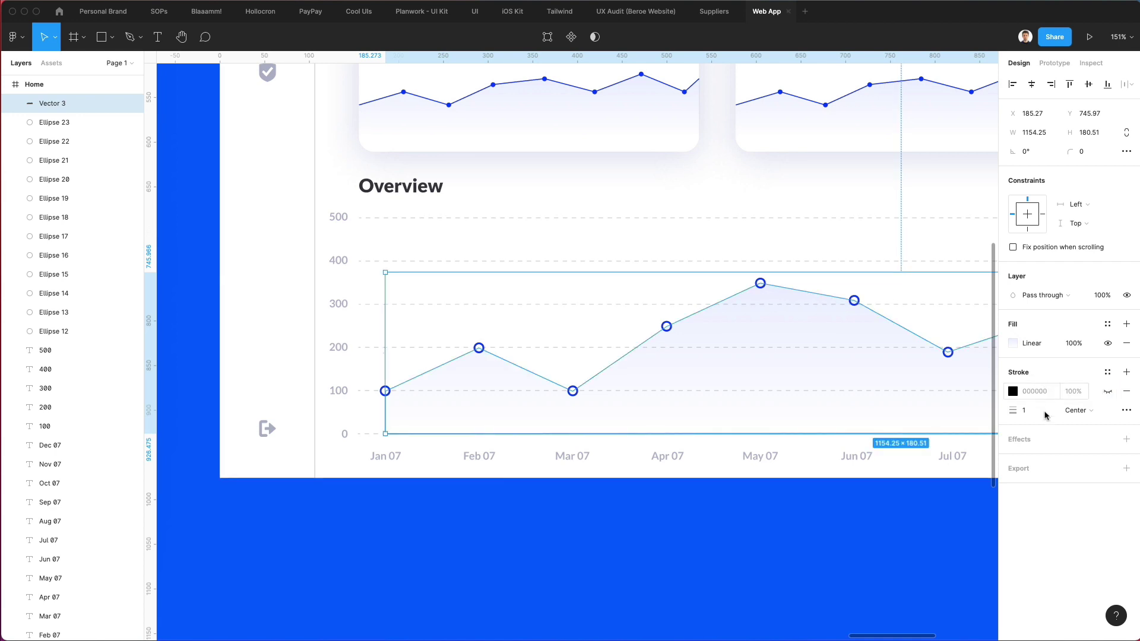
Add a drop shadow to the closed chart shape with a Y offset of -1 and a blur of 0.
{"action": "left_click", "coordinate": [1029, 442]}
{"action": "left_click", "coordinate": [1011, 458]}
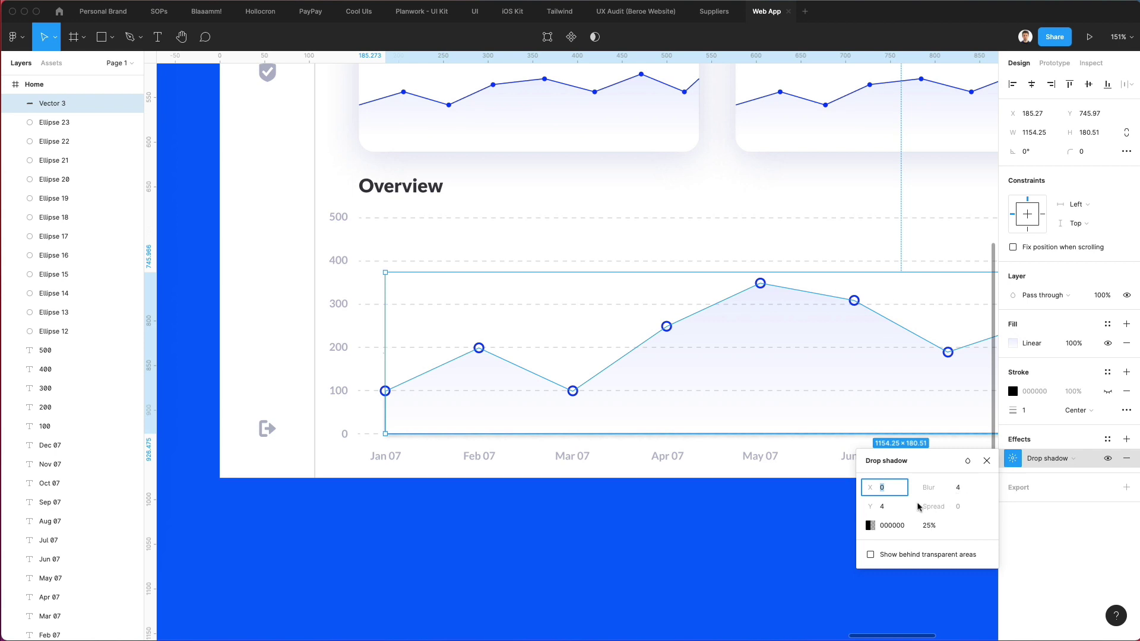
{"action": "left_click", "coordinate": [902, 509]}
{"action": "type", "text": "-1"}
{"action": "key", "text": "Return"}
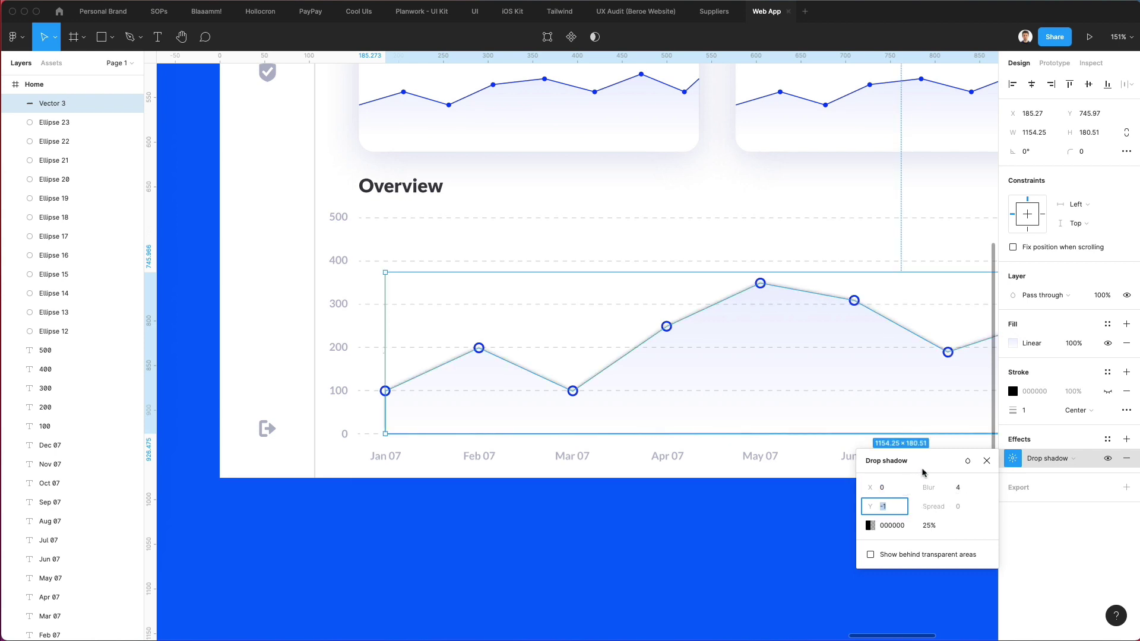
{"action": "left_click", "coordinate": [957, 488]}
{"action": "type", "text": "2"}
{"action": "key", "text": "Return"}
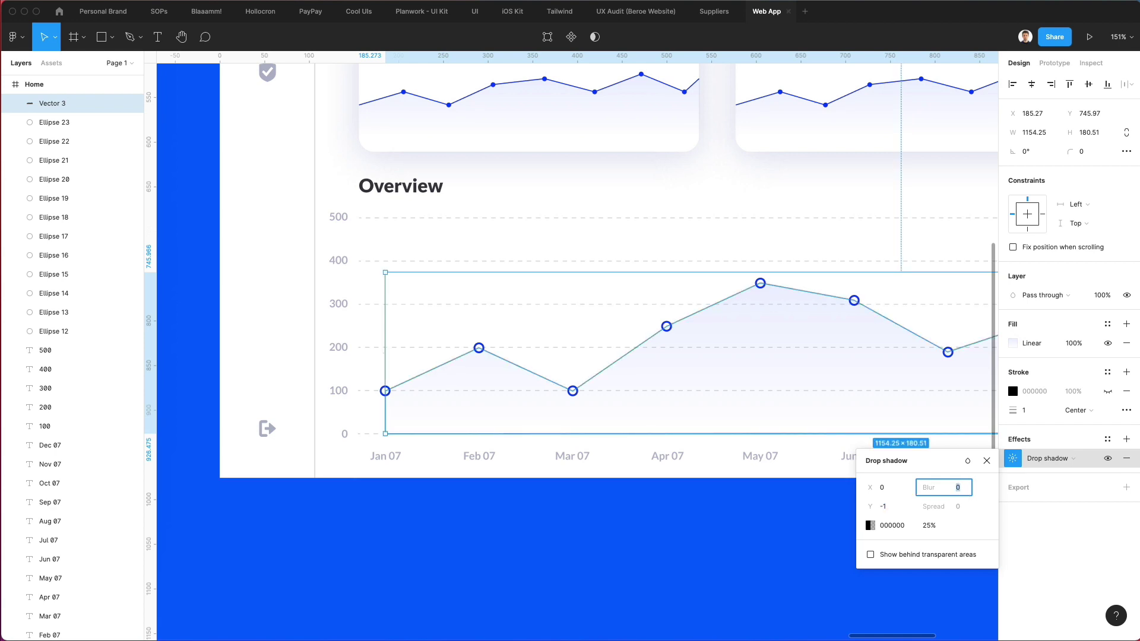
Set the drop shadow's colour to the blue 0140FF at 100%, sampled from a data-point circle's outline, and deselect the shape.
{"action": "left_click", "coordinate": [870, 526]}
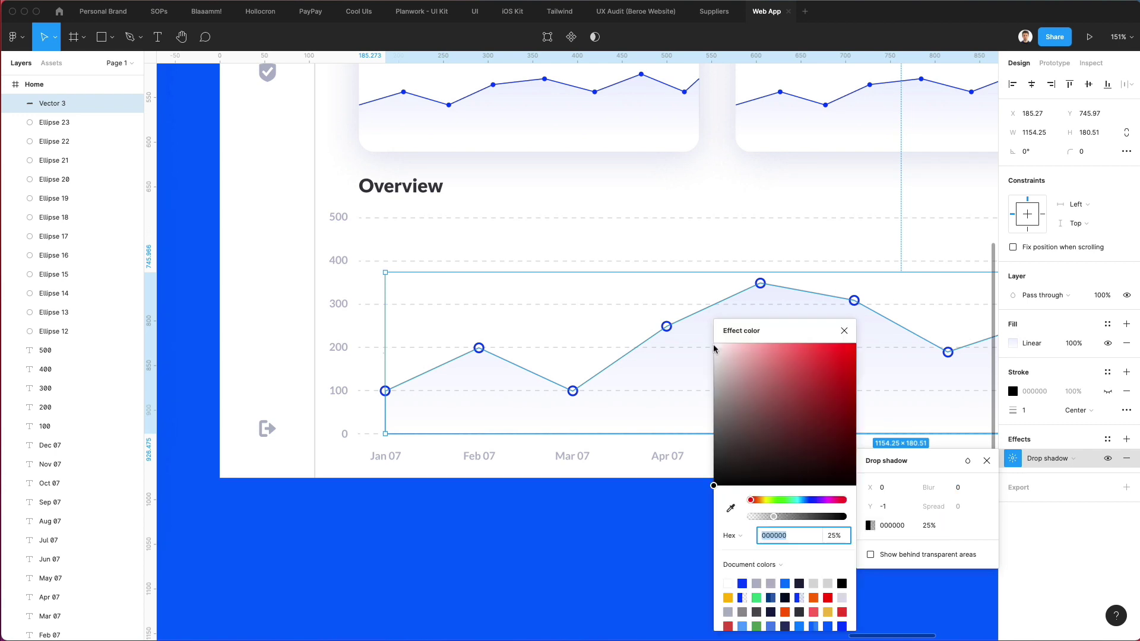
{"action": "scroll", "coordinate": [665, 324], "scroll_direction": "up", "scroll_amount": 5}
{"action": "key", "text": "i"}
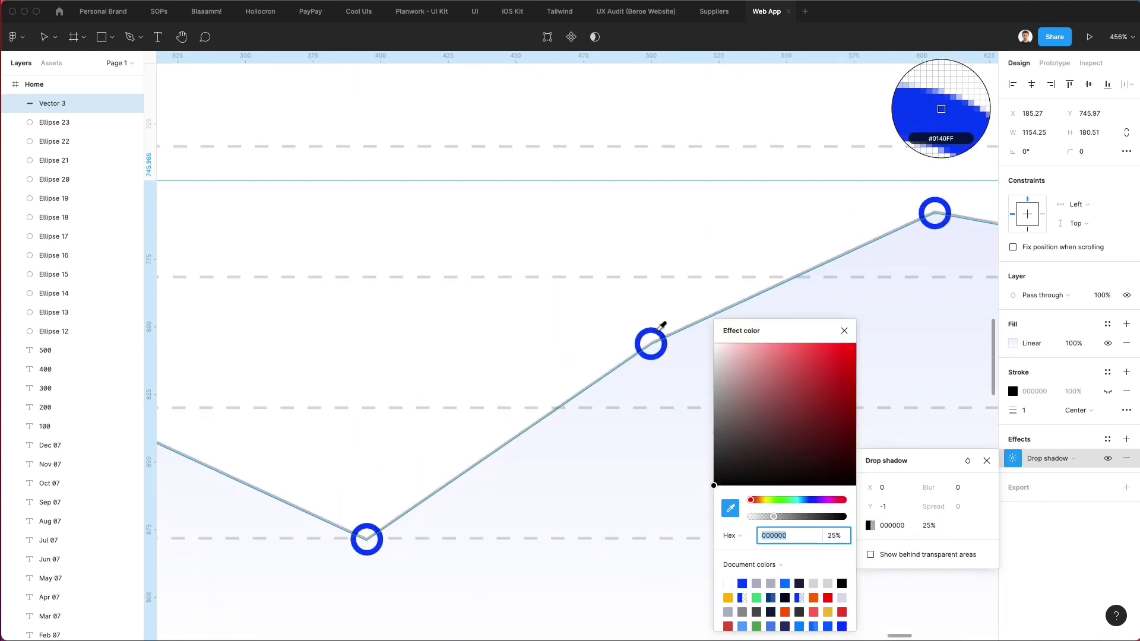
{"action": "left_click", "coordinate": [658, 334]}
{"action": "scroll", "coordinate": [658, 333], "scroll_direction": "down", "scroll_amount": 3}
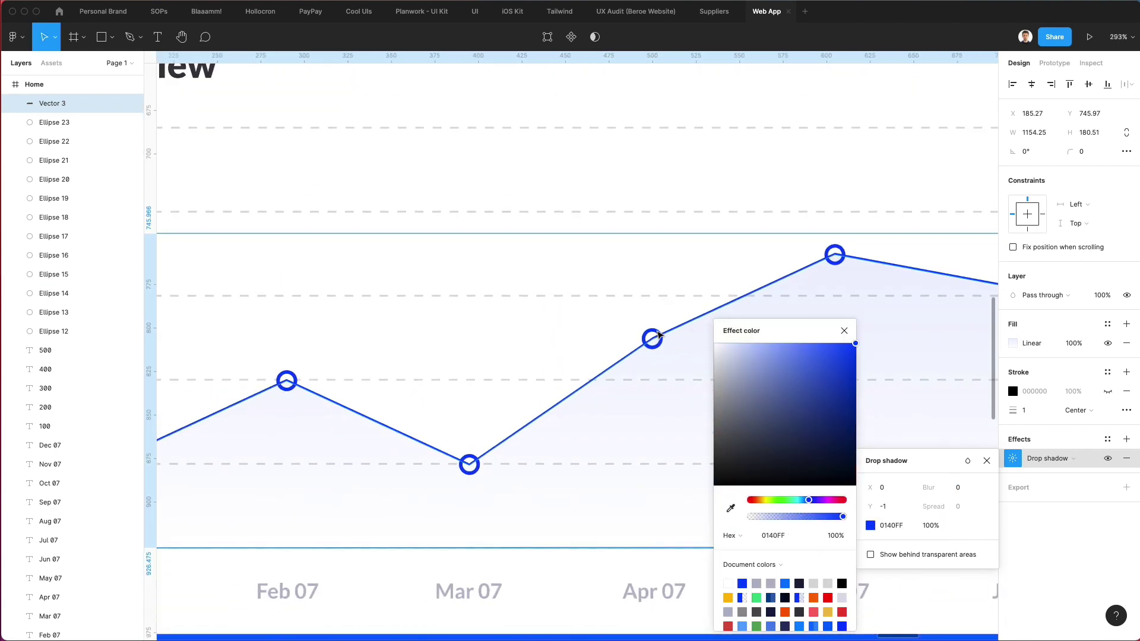
{"action": "scroll", "coordinate": [659, 334], "scroll_direction": "down", "scroll_amount": 4}
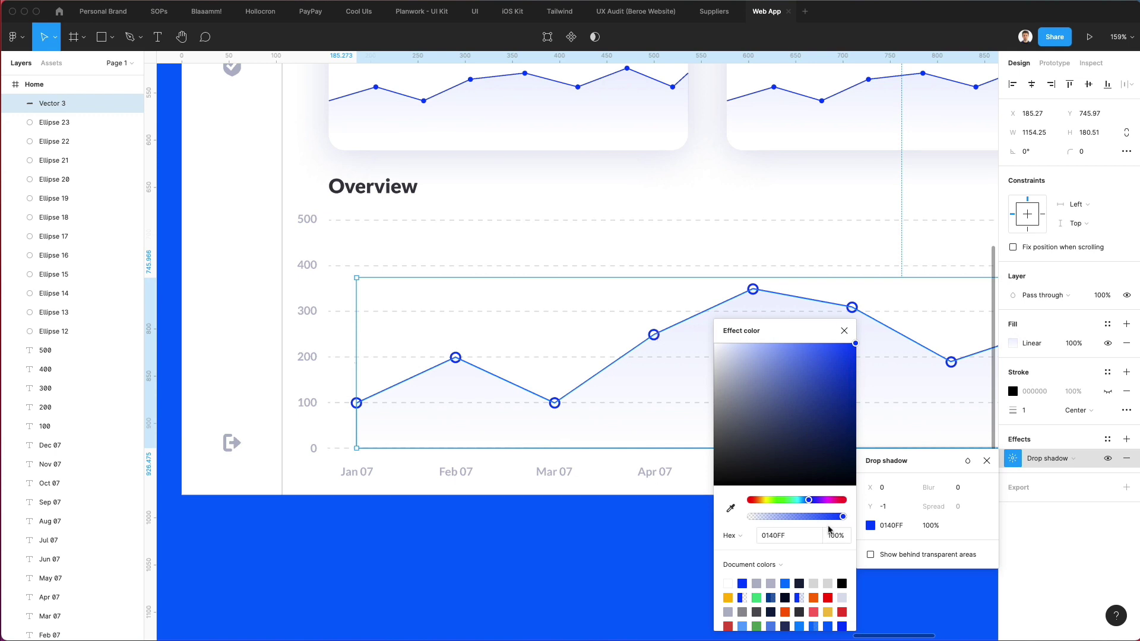
{"action": "left_click", "coordinate": [981, 518]}
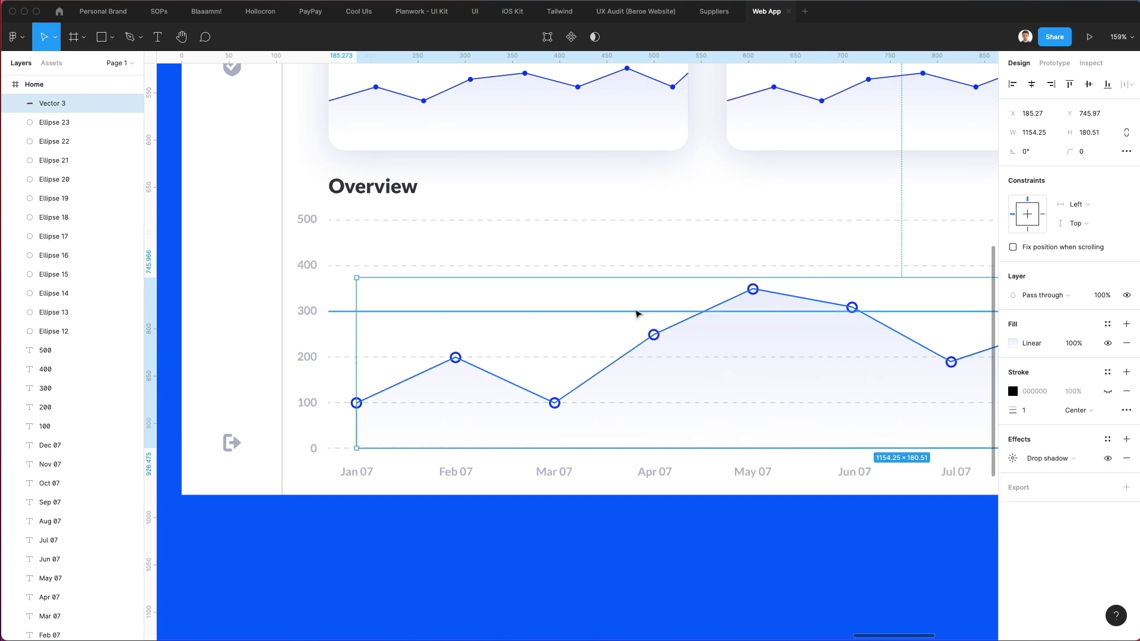
{"action": "left_click", "coordinate": [608, 305]}
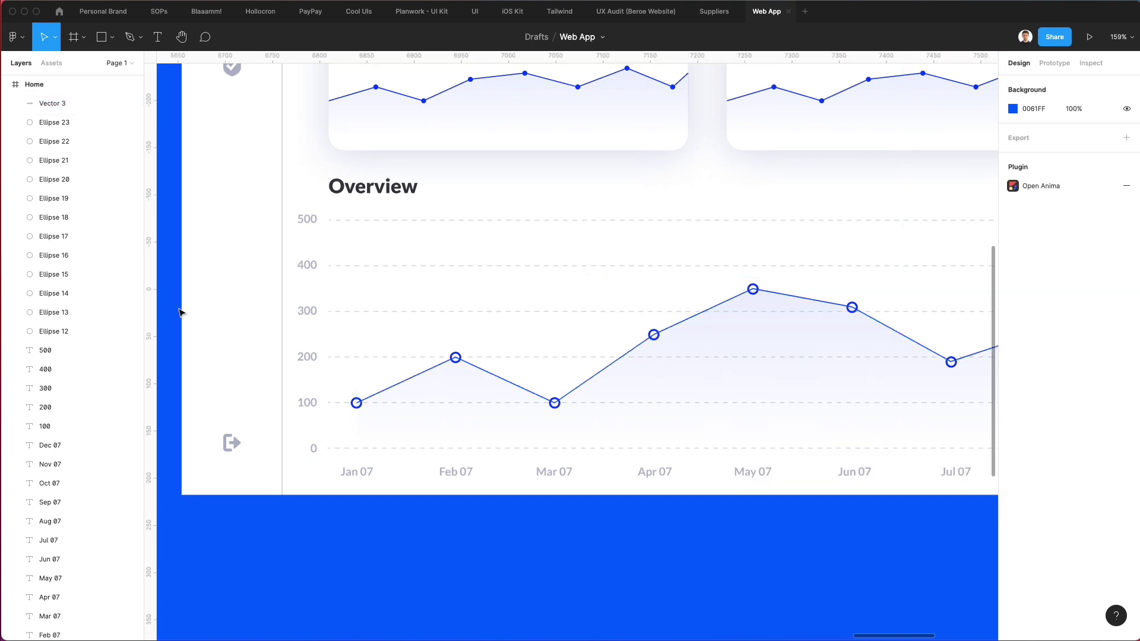
Select all twelve data-point circles and bring them in front of the chart shape.
{"action": "left_click", "coordinate": [356, 403]}
{"action": "scroll", "coordinate": [353, 401], "scroll_direction": "up", "scroll_amount": 4}
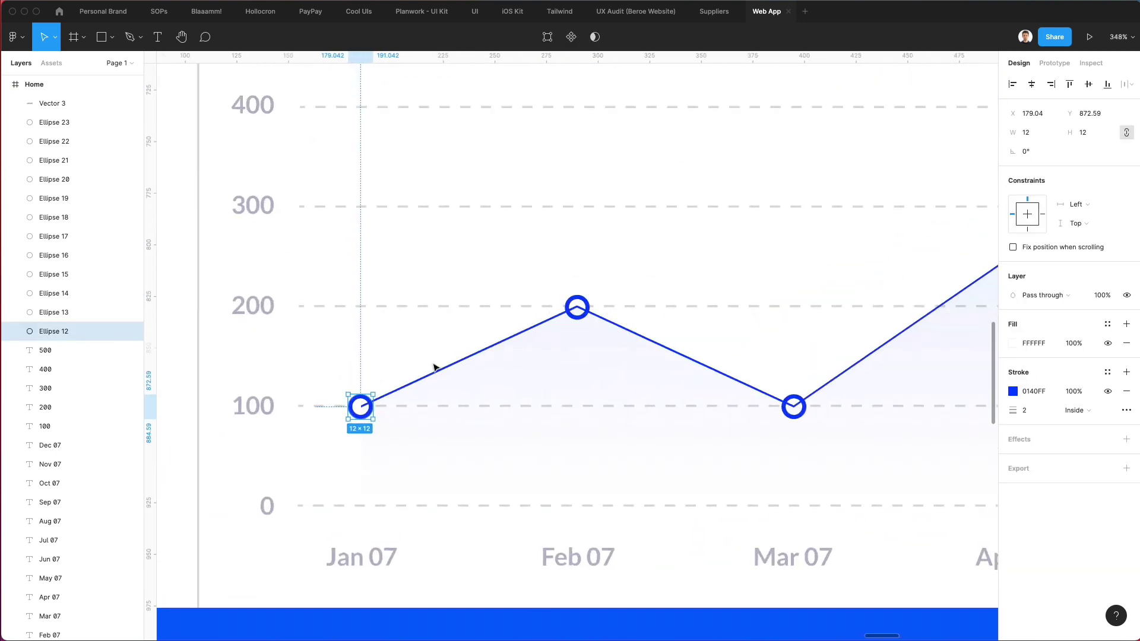
{"action": "scroll", "coordinate": [53, 201], "scroll_direction": "up", "scroll_amount": 1}
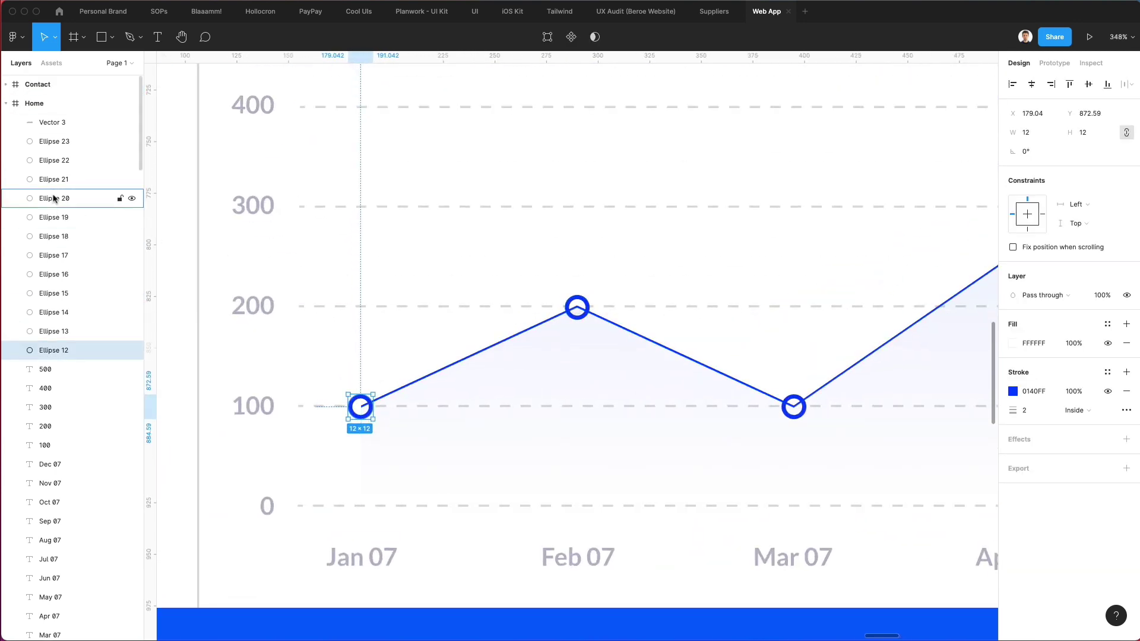
{"action": "left_click", "coordinate": [54, 141], "text": "shift"}
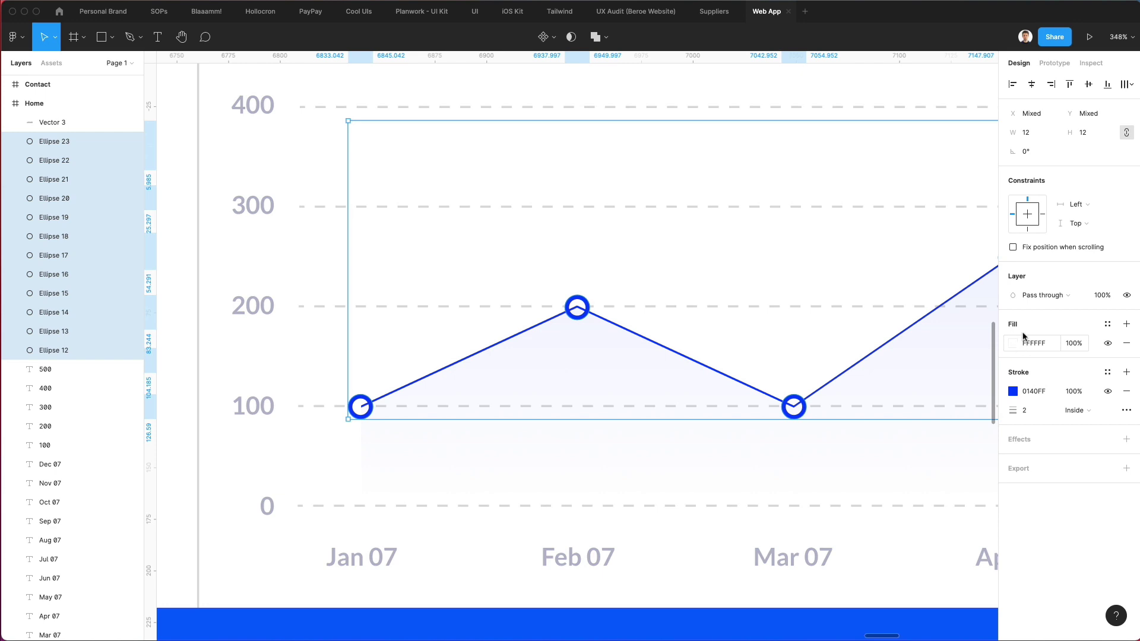
{"action": "key", "text": "super+alt+bracketright"}
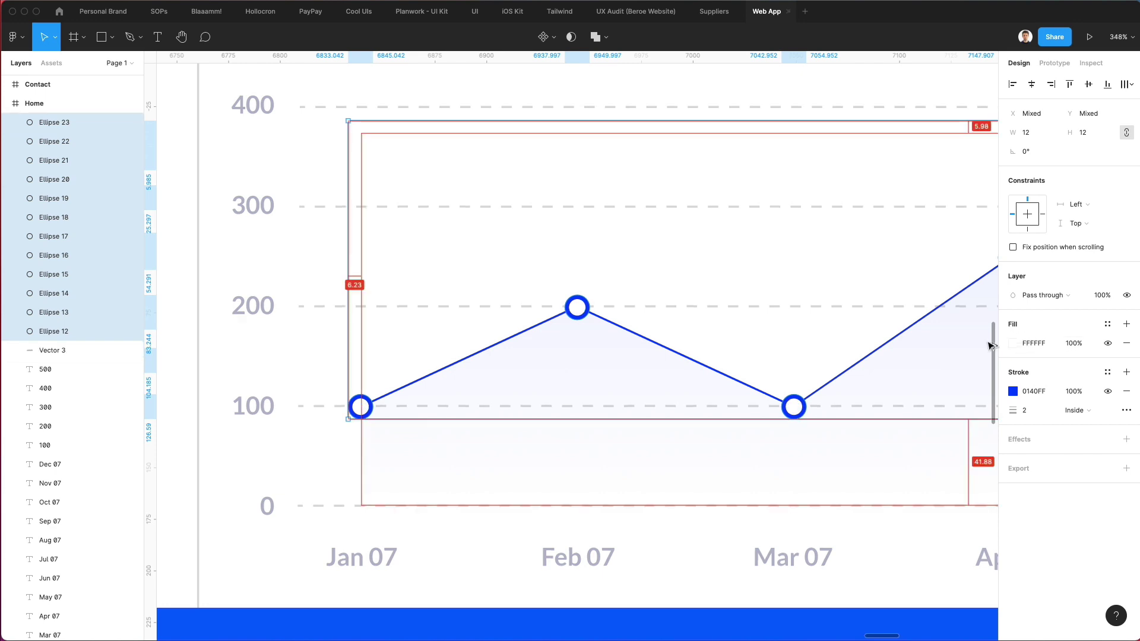
{"action": "scroll", "coordinate": [636, 318], "scroll_direction": "down", "scroll_amount": 5}
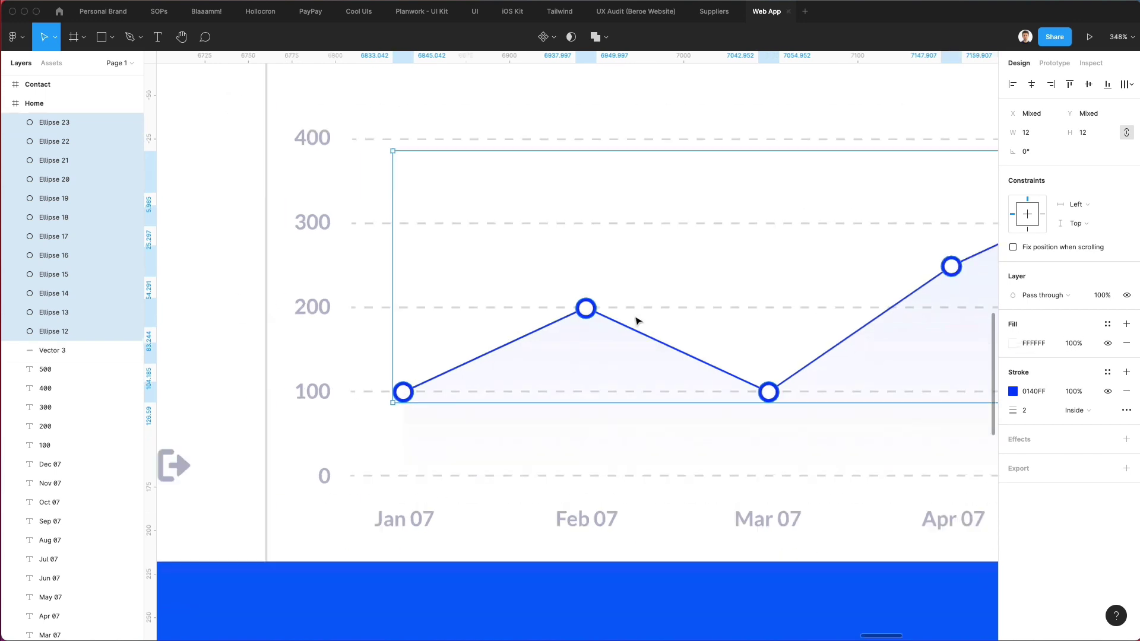
{"action": "scroll", "coordinate": [636, 323], "scroll_direction": "right", "scroll_amount": 6}
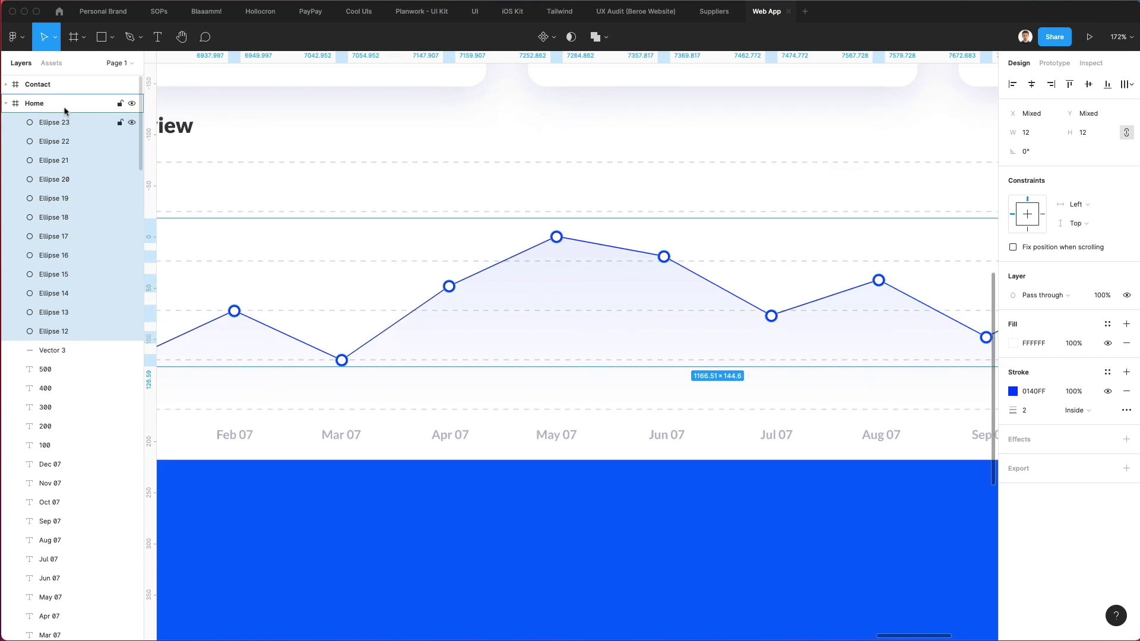
{"action": "scroll", "coordinate": [648, 275], "scroll_direction": "right", "scroll_amount": 5}
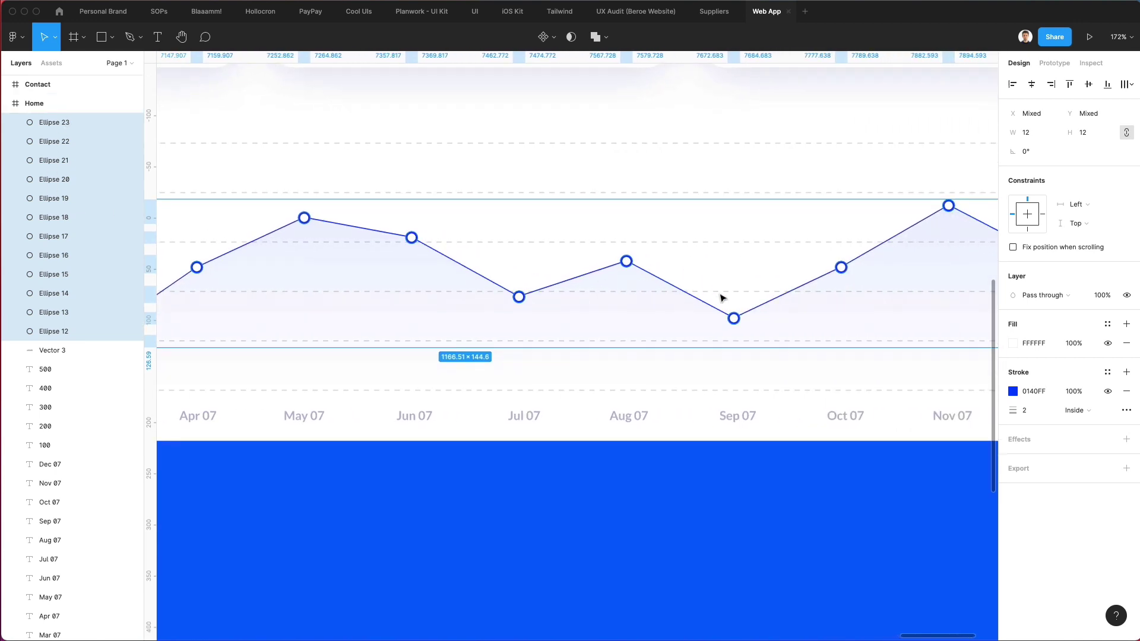
{"action": "scroll", "coordinate": [713, 294], "scroll_direction": "down", "scroll_amount": 1}
{"action": "scroll", "coordinate": [720, 297], "scroll_direction": "down", "scroll_amount": 5}
{"action": "left_click", "coordinate": [686, 451]}
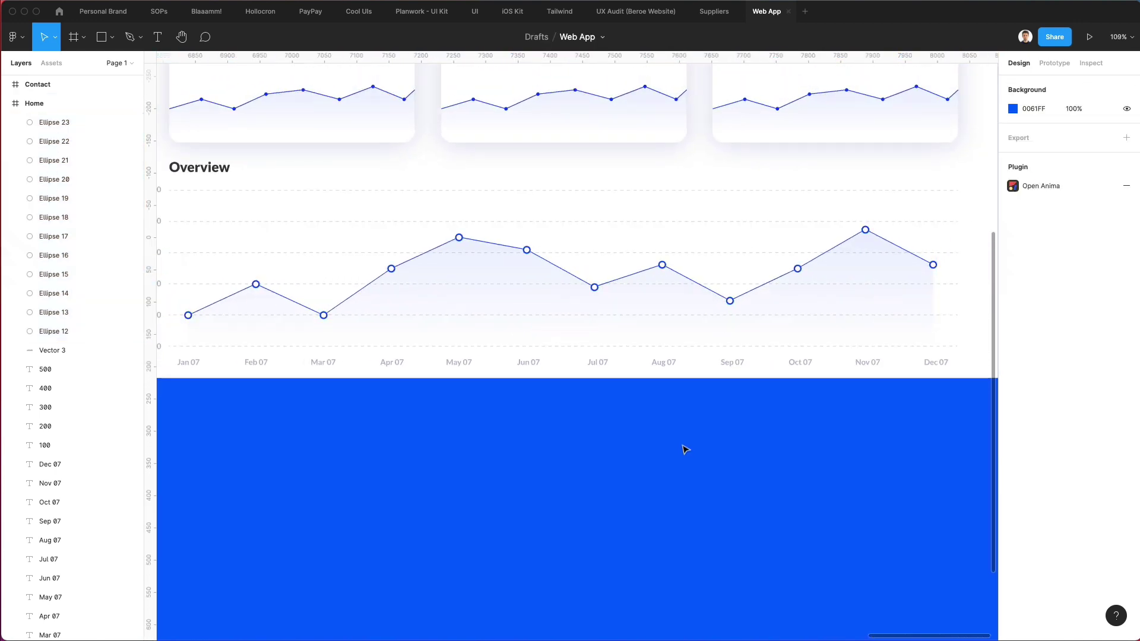
Change the chart shape's drop shadow Y offset to -2 and nudge the shape down by 1 pixel.
{"action": "left_click", "coordinate": [656, 284]}
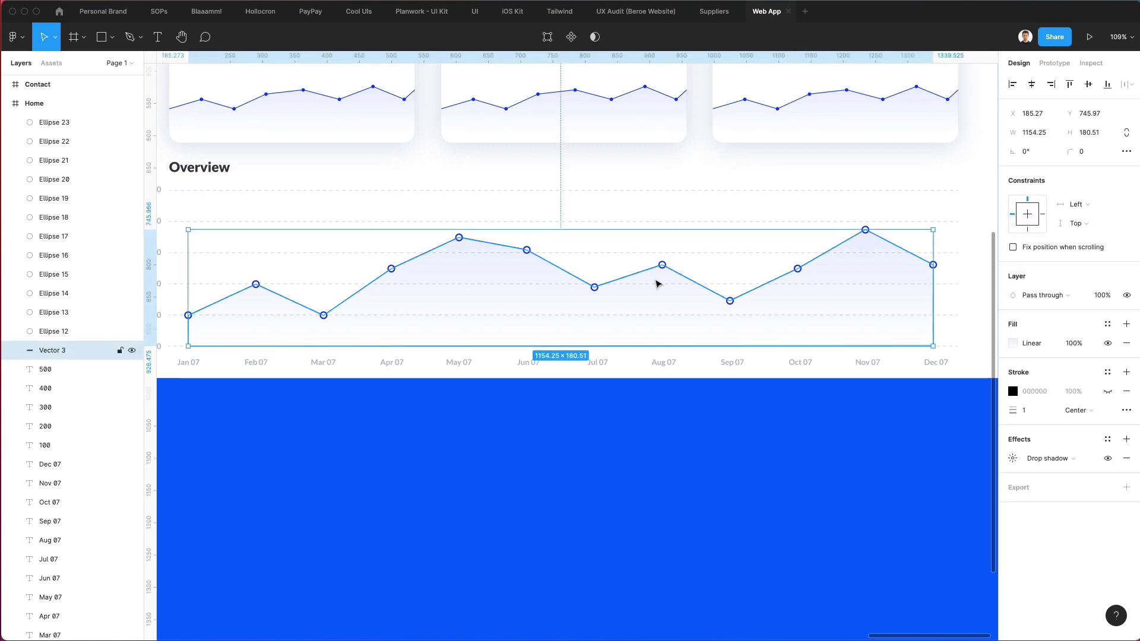
{"action": "left_click", "coordinate": [1015, 459]}
{"action": "key", "text": "Tab"}
{"action": "type", "text": "-2"}
{"action": "key", "text": "Return"}
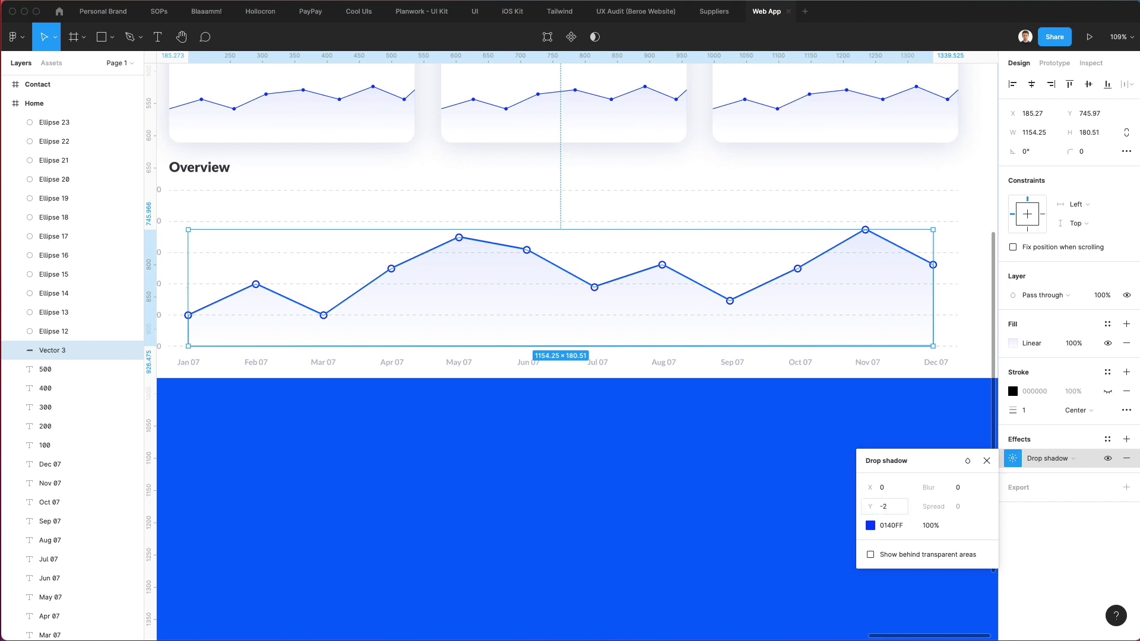
{"action": "key", "text": "Escape"}
{"action": "key", "text": "Down"}
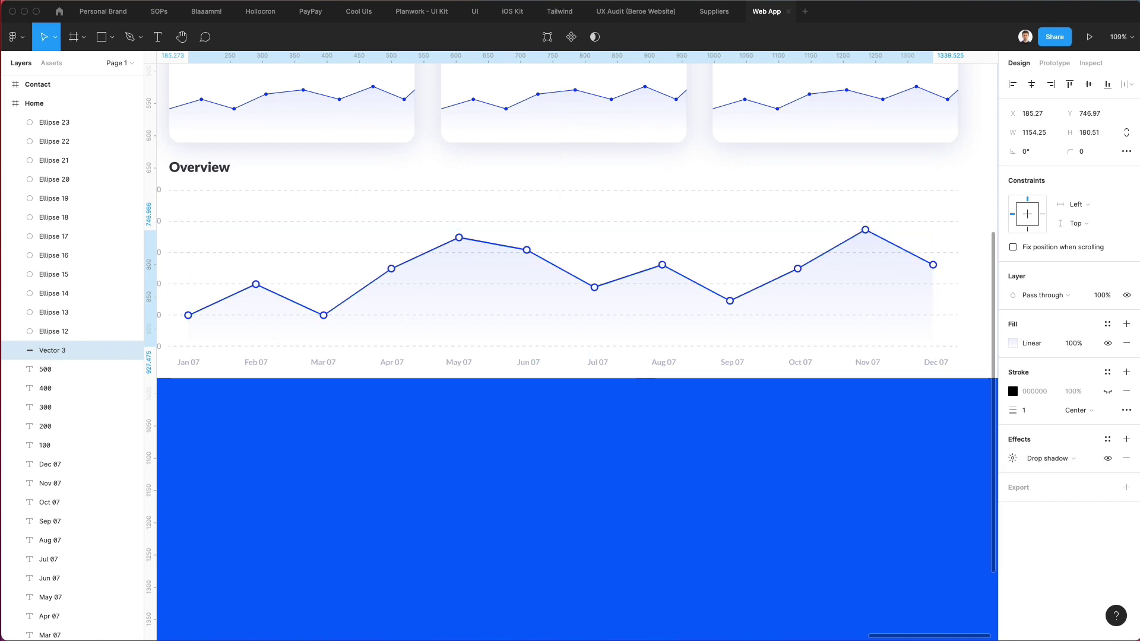
{"action": "left_click", "coordinate": [682, 420]}
Examine the whole Home screen to judge how the Overview chart fits with the header and cards.
{"action": "scroll", "coordinate": [683, 419], "scroll_direction": "down", "scroll_amount": 3}
{"action": "scroll", "coordinate": [683, 418], "scroll_direction": "up", "scroll_amount": 2}
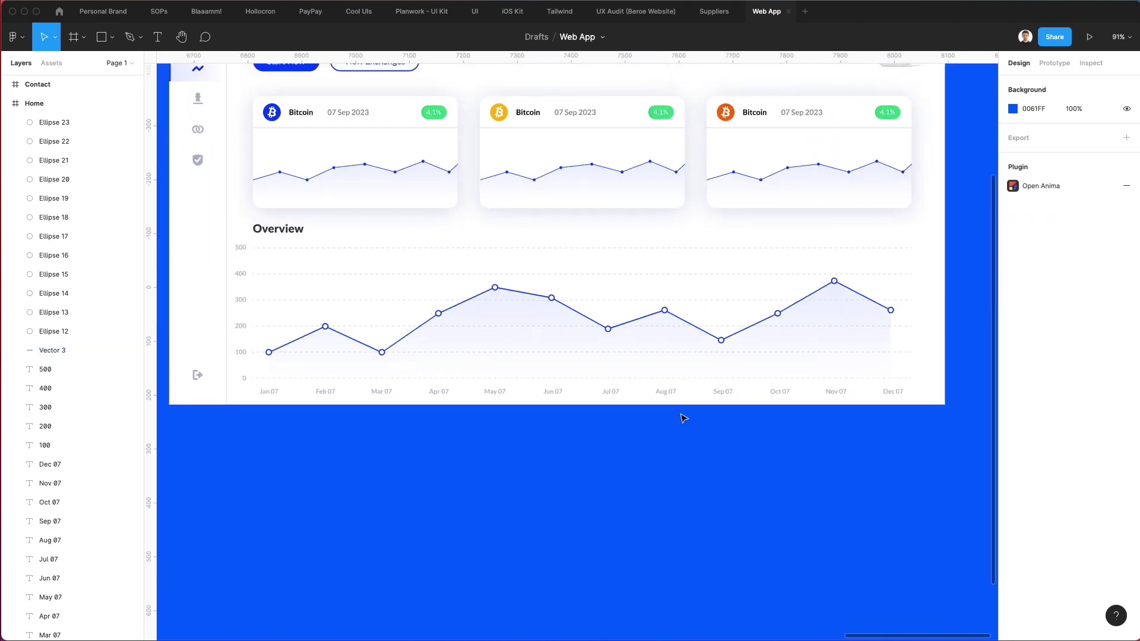
{"action": "scroll", "coordinate": [683, 419], "scroll_direction": "up", "scroll_amount": 5}
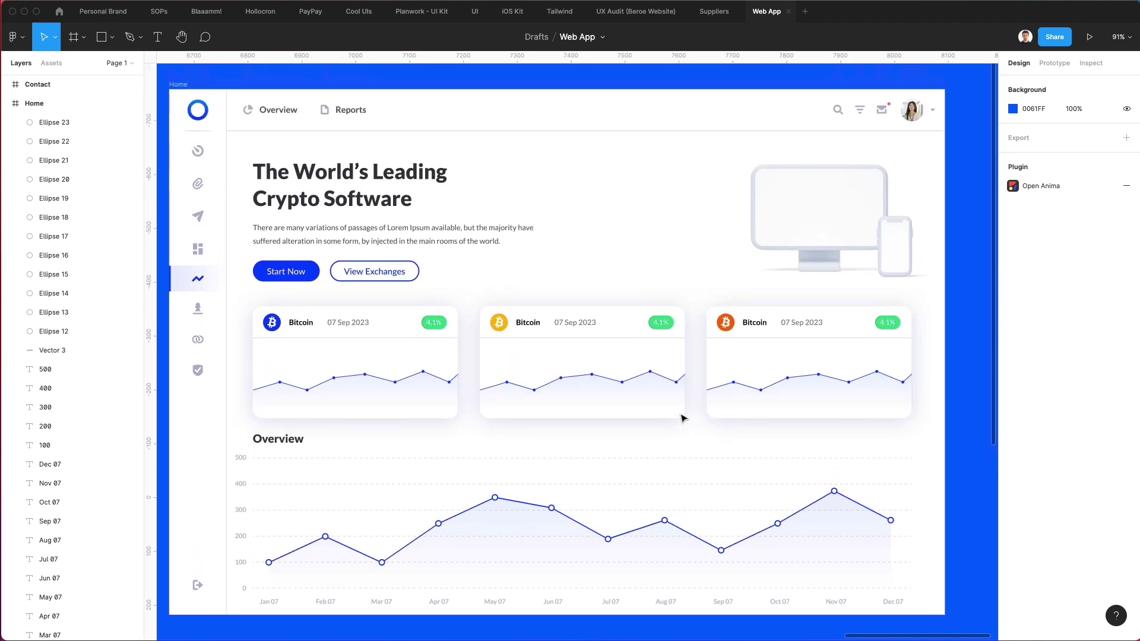
{"action": "scroll", "coordinate": [684, 418], "scroll_direction": "left", "scroll_amount": 1}
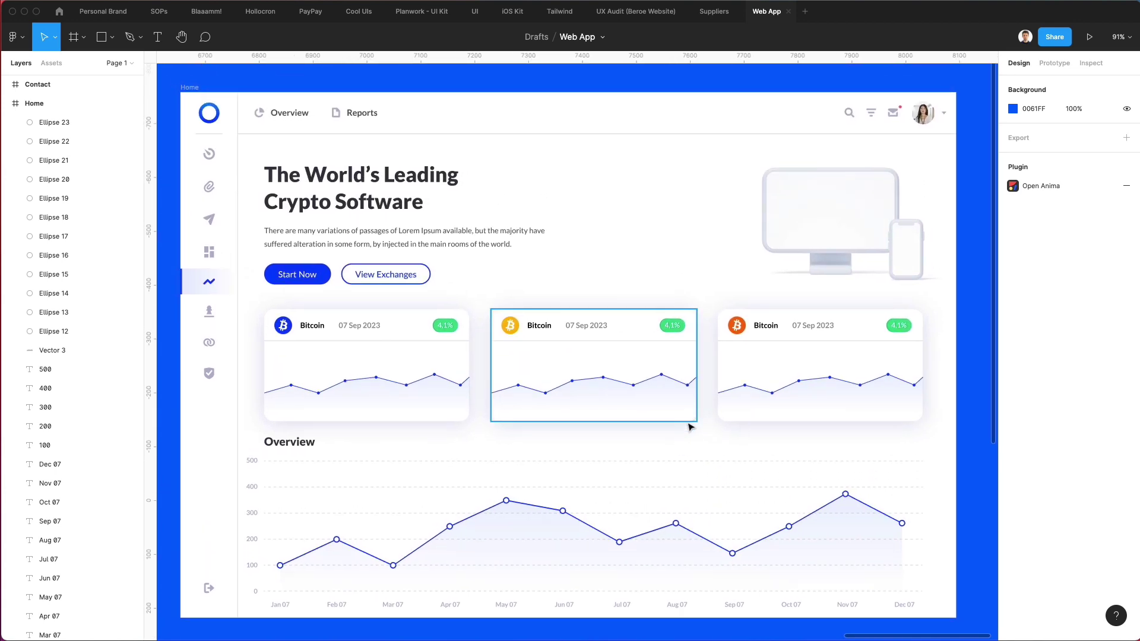
{"action": "scroll", "coordinate": [688, 423], "scroll_direction": "down", "scroll_amount": 1}
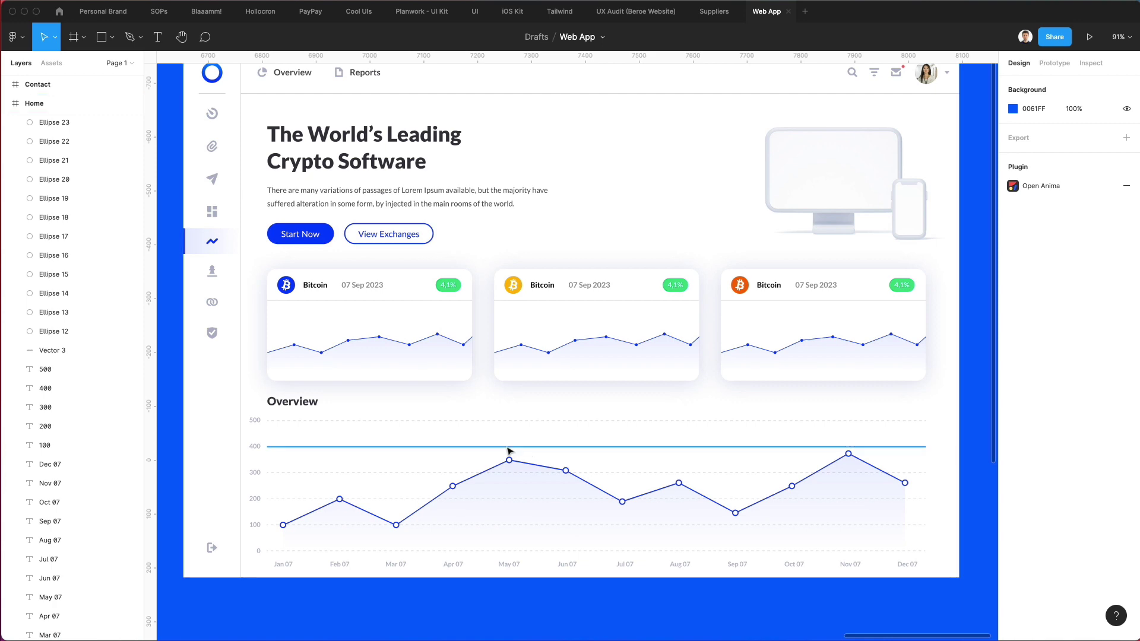
{"action": "scroll", "coordinate": [509, 454], "scroll_direction": "up", "scroll_amount": 3}
{"action": "scroll", "coordinate": [509, 453], "scroll_direction": "up", "scroll_amount": 2}
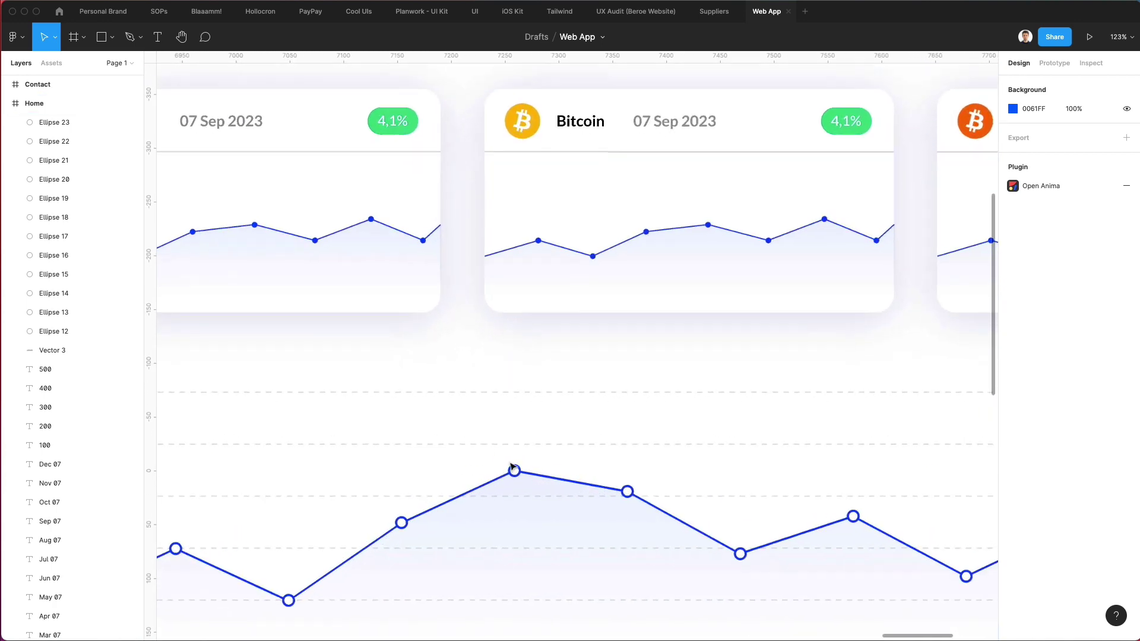
Fill the May 07 circle with the blue 0140FF sampled from the chart and lighten it to a pale blue tint.
{"action": "left_click", "coordinate": [511, 463]}
{"action": "scroll", "coordinate": [511, 464], "scroll_direction": "up", "scroll_amount": 5}
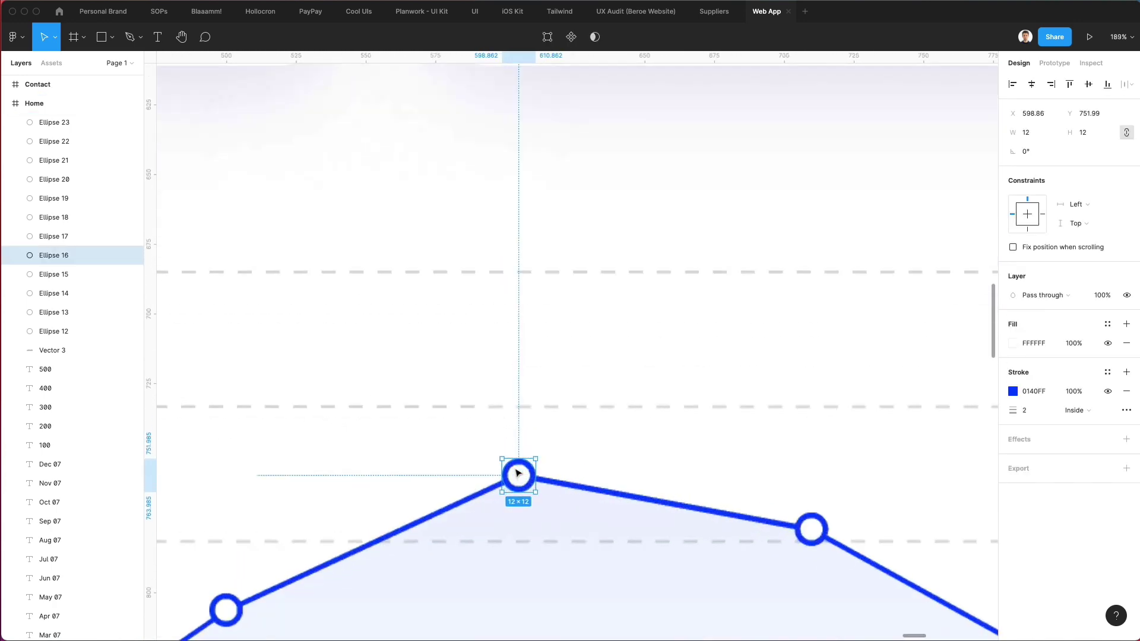
{"action": "left_click", "coordinate": [1014, 343]}
{"action": "left_click", "coordinate": [873, 509]}
{"action": "left_click", "coordinate": [601, 471]}
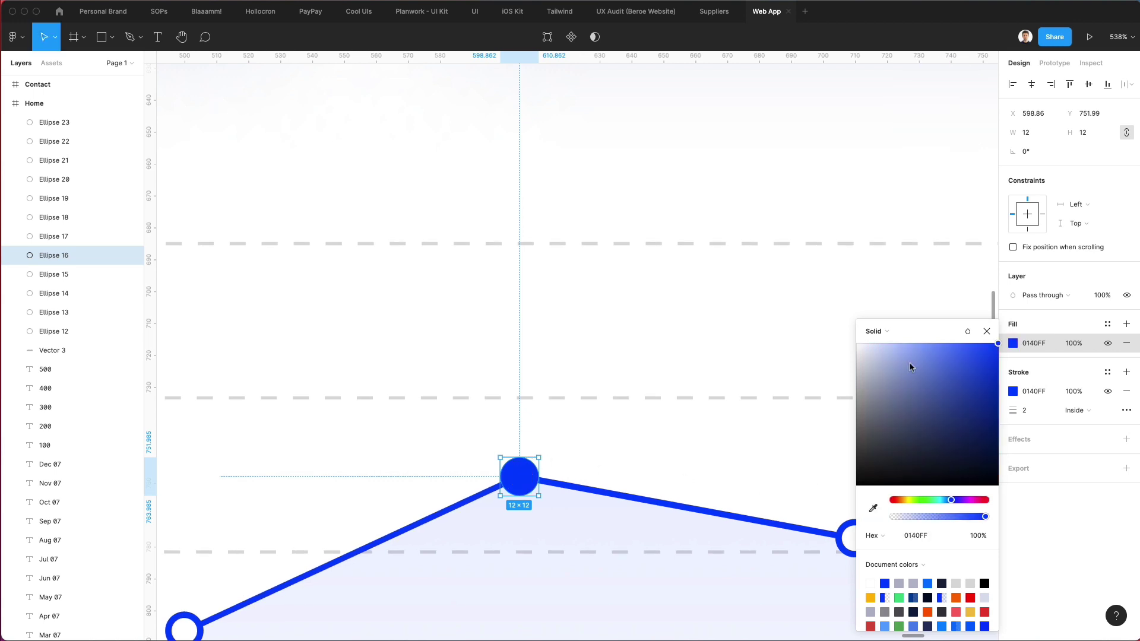
{"action": "left_click_drag", "start_coordinate": [910, 367], "coordinate": [895, 331]}
{"action": "left_click", "coordinate": [733, 297]}
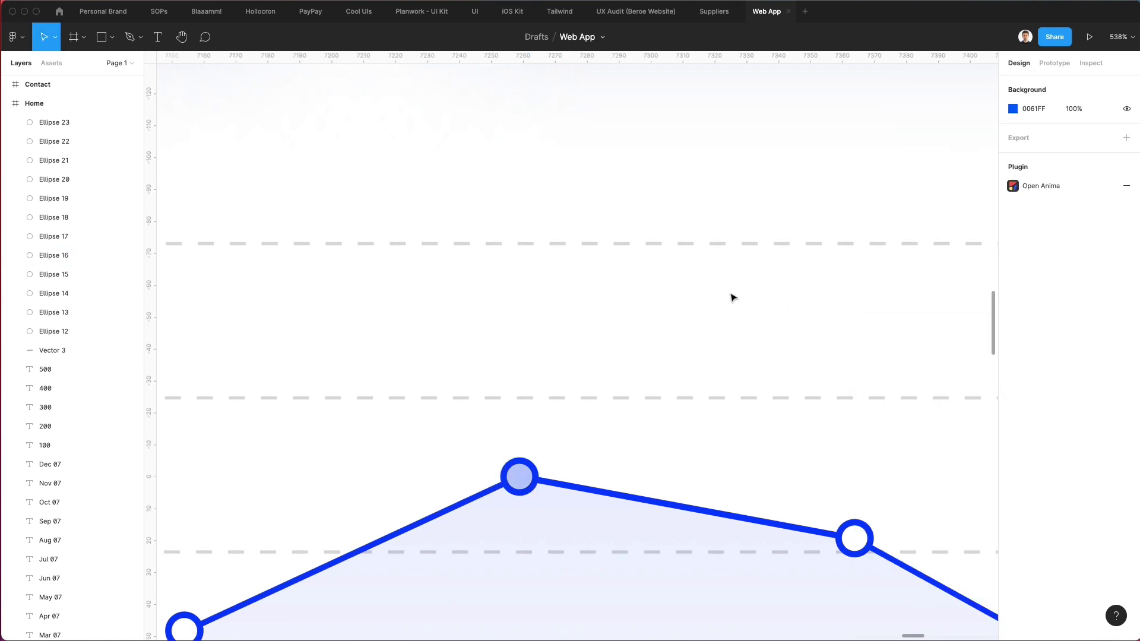
Copy the first Bitcoin card's white background rectangle and paste it directly above the May 07 point.
{"action": "scroll", "coordinate": [735, 299], "scroll_direction": "down", "scroll_amount": 10}
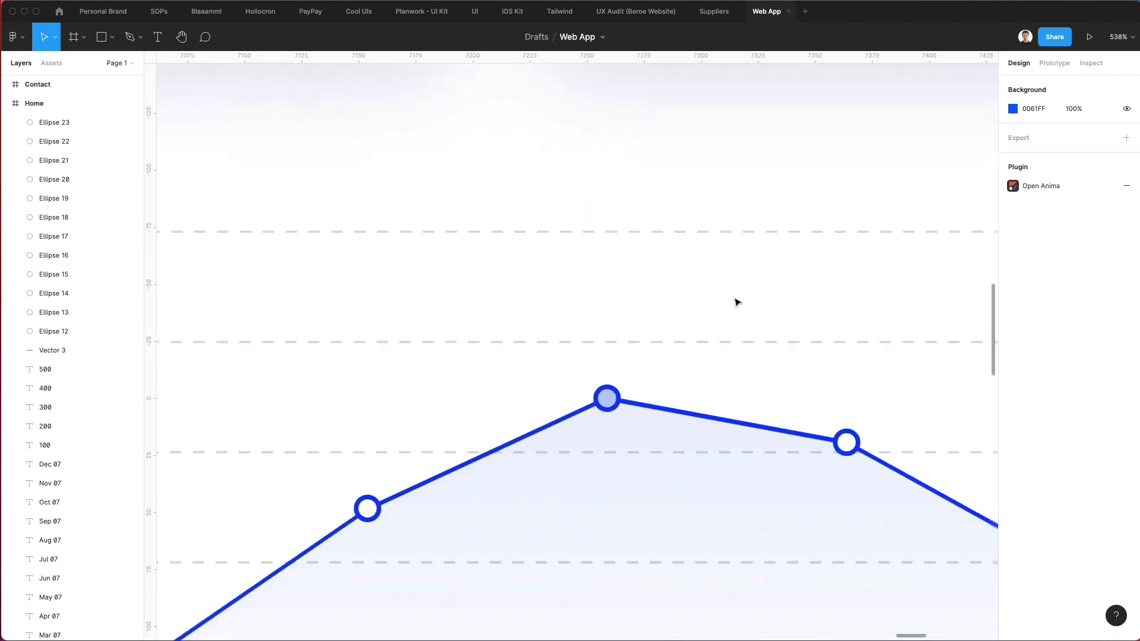
{"action": "left_click", "coordinate": [288, 104]}
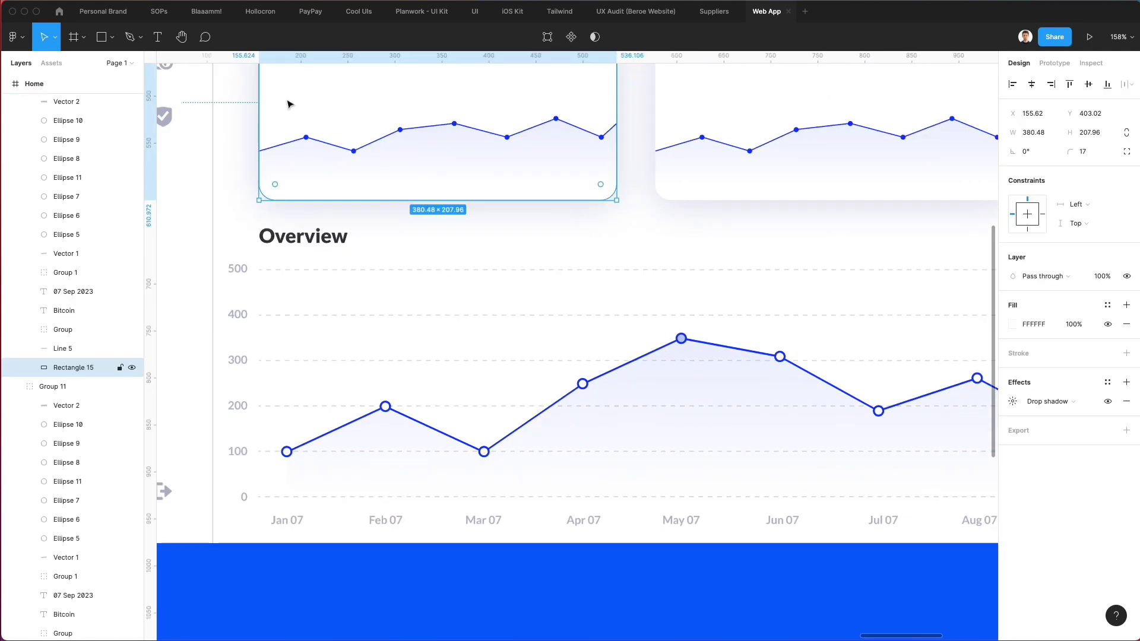
{"action": "key", "text": "ctrl+c"}
{"action": "left_click", "coordinate": [734, 256]}
{"action": "scroll", "coordinate": [734, 256], "scroll_direction": "right", "scroll_amount": 3}
{"action": "key", "text": "ctrl+v"}
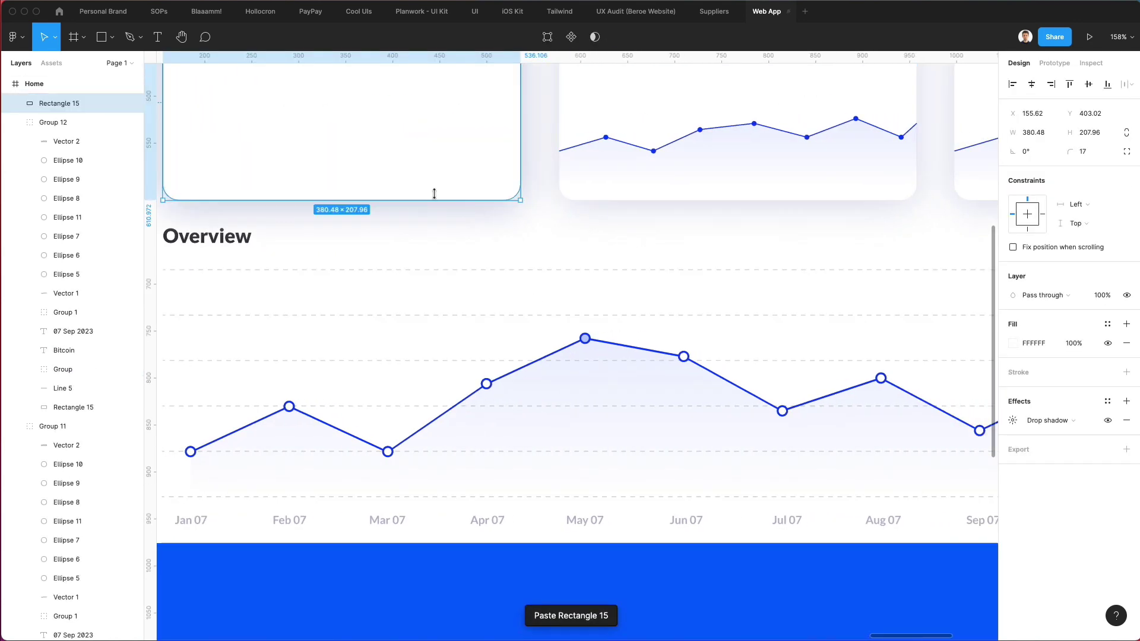
{"action": "left_click_drag", "start_coordinate": [361, 146], "coordinate": [561, 287]}
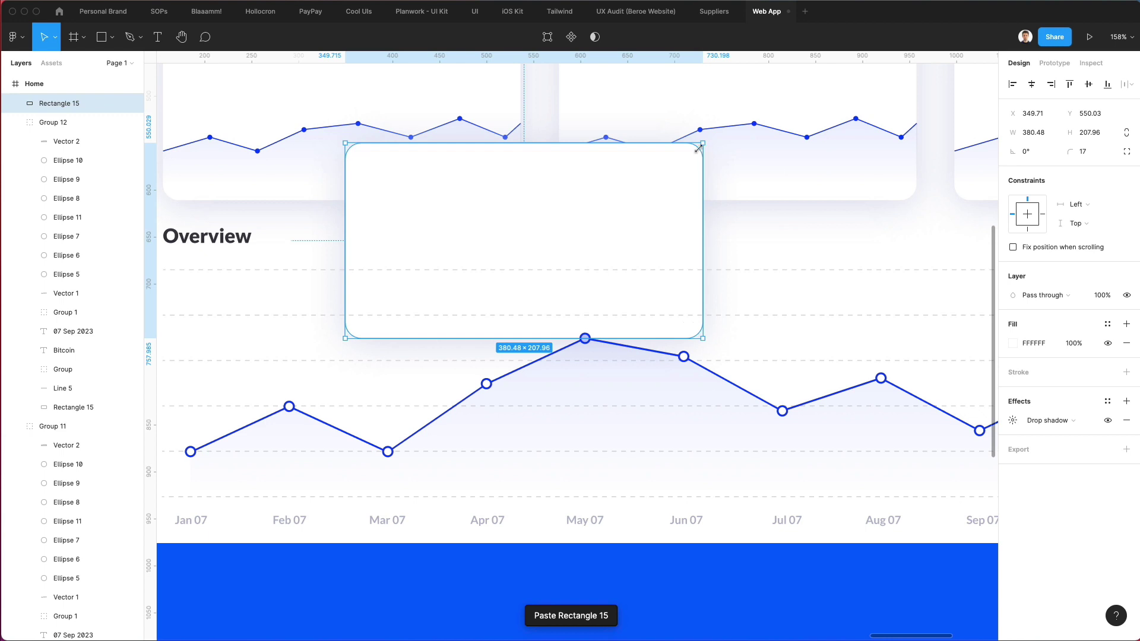
Shrink the pasted rectangle to about 51 × 18 just above the May 07 point and move its layer to the front of Home.
{"action": "left_click_drag", "start_coordinate": [698, 148], "coordinate": [597, 323]}
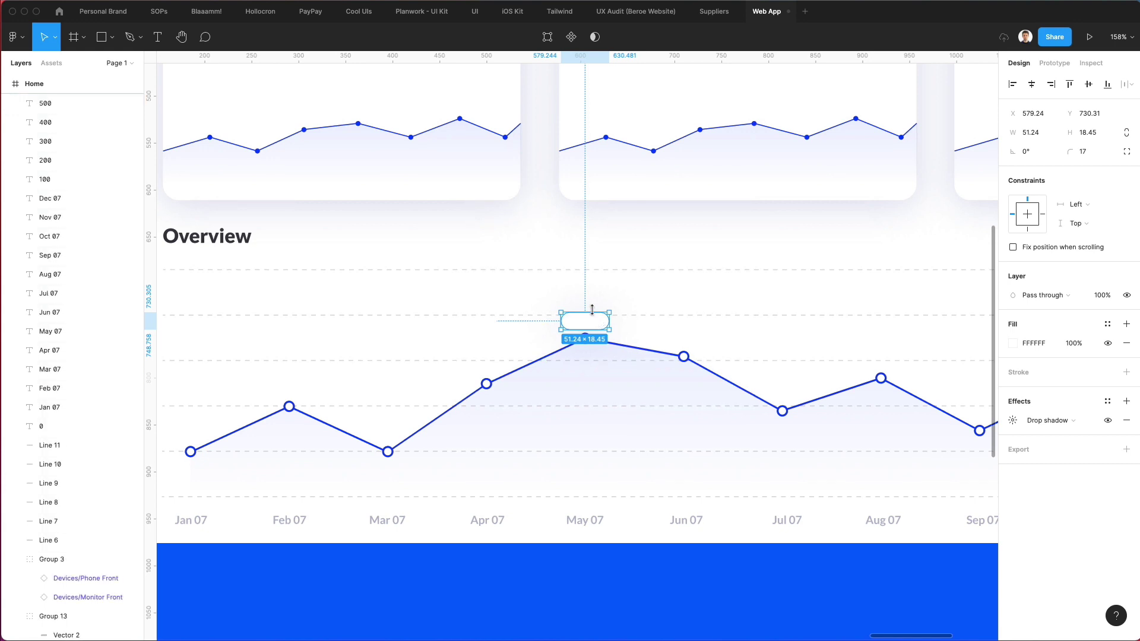
{"action": "scroll", "coordinate": [102, 279], "scroll_direction": "up", "scroll_amount": 10}
{"action": "left_click_drag", "start_coordinate": [65, 370], "coordinate": [66, 120]}
{"action": "left_click_drag", "start_coordinate": [601, 322], "coordinate": [600, 325]}
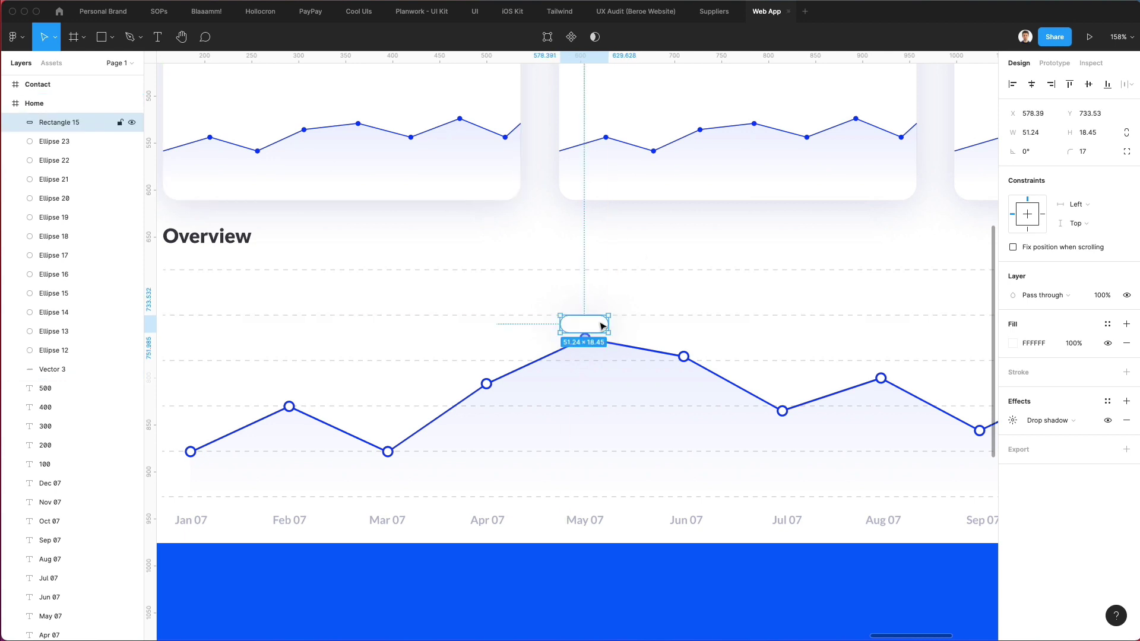
Sample the chart's blue 0140FF as the small white rectangle's fill and darken it to navy 00134B.
{"action": "left_click", "coordinate": [1013, 346]}
{"action": "key", "text": "i"}
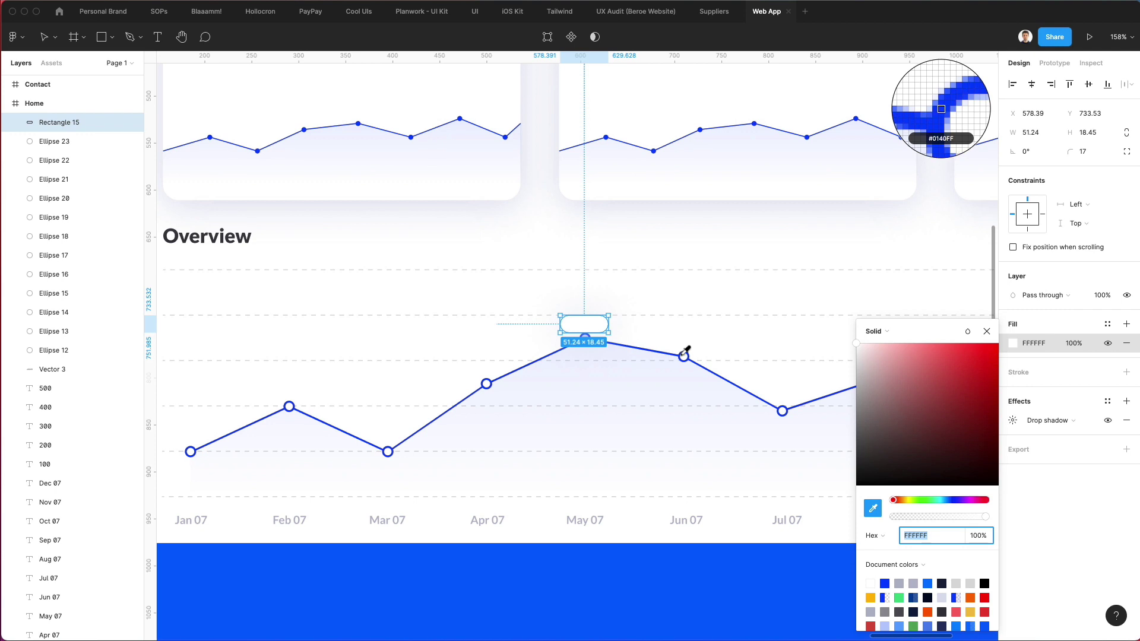
{"action": "left_click", "coordinate": [684, 353]}
{"action": "left_click_drag", "start_coordinate": [911, 372], "coordinate": [1056, 447]}
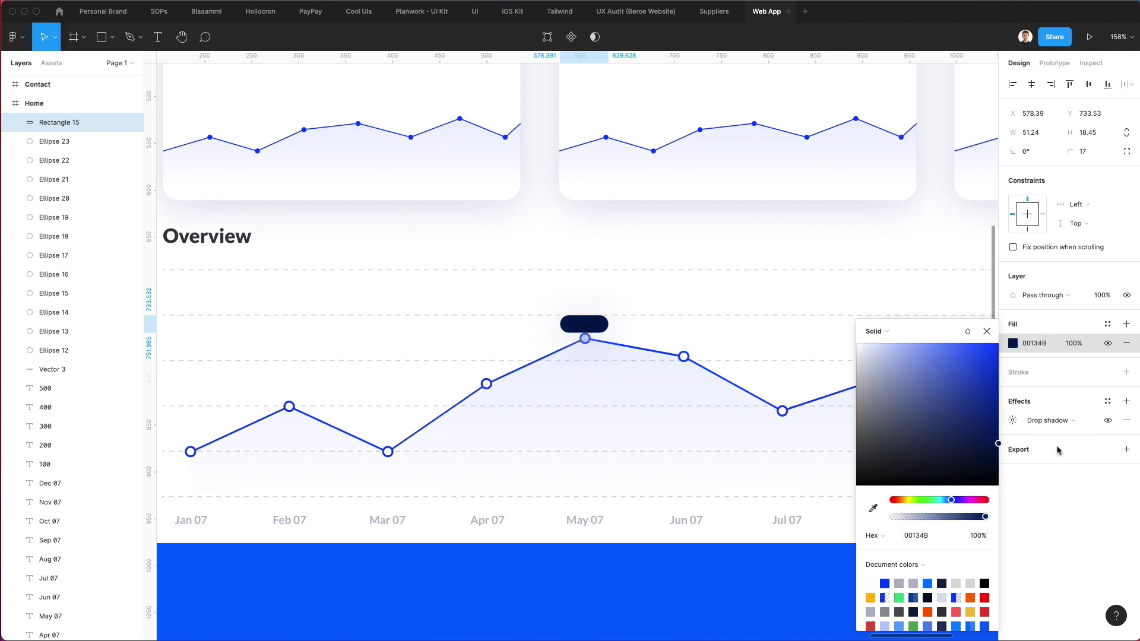
{"action": "left_click", "coordinate": [621, 310]}
Narrow the navy rectangle to about 41 wide from its centre and nudge it up 3 px above the May 07 point.
{"action": "left_click", "coordinate": [588, 332]}
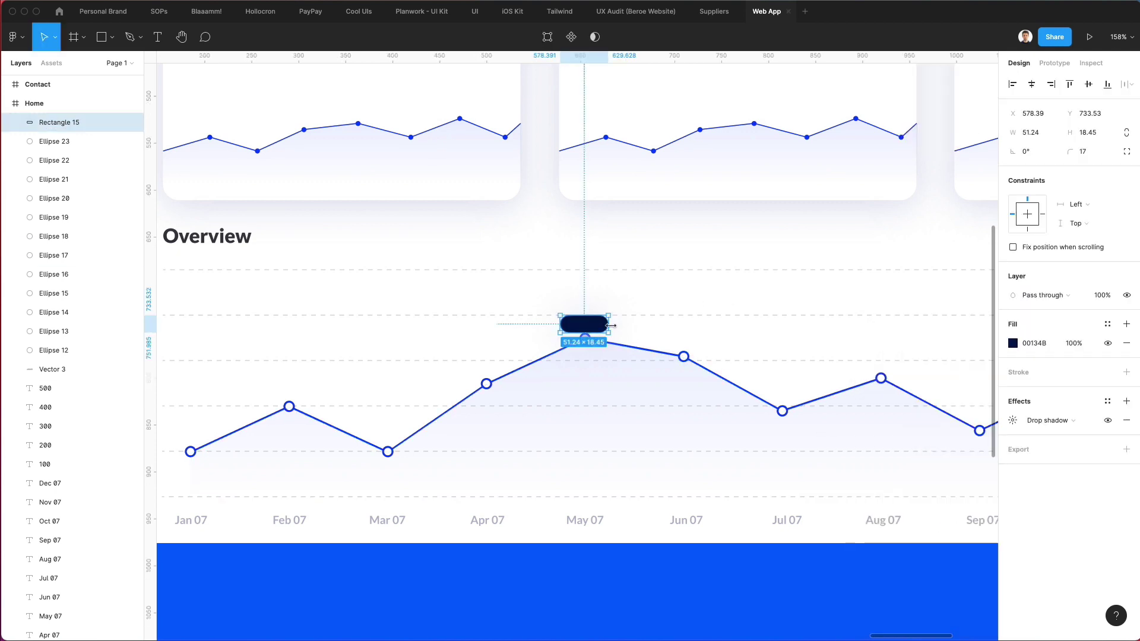
{"action": "left_click_drag", "start_coordinate": [611, 325], "coordinate": [605, 325]}
{"action": "key", "text": "Up"}
{"action": "key", "text": "Up"}
{"action": "key", "text": "Up"}
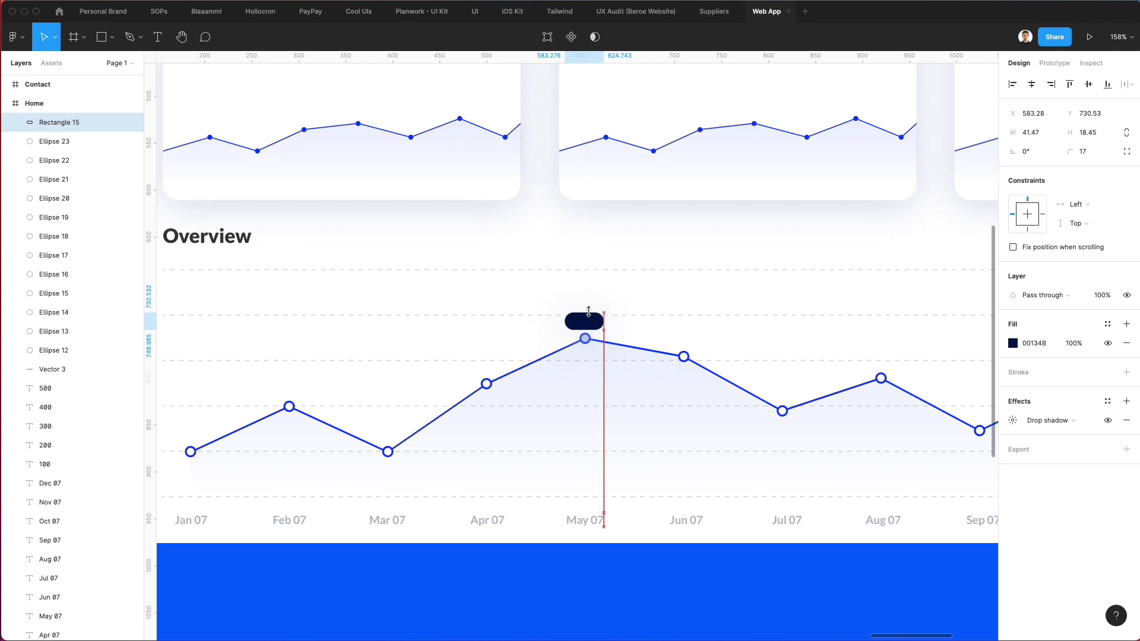
{"action": "left_click", "coordinate": [662, 257]}
Duplicate the May 07 axis label onto the navy rectangle and bring the copy to the front of Home.
{"action": "left_click", "coordinate": [585, 521]}
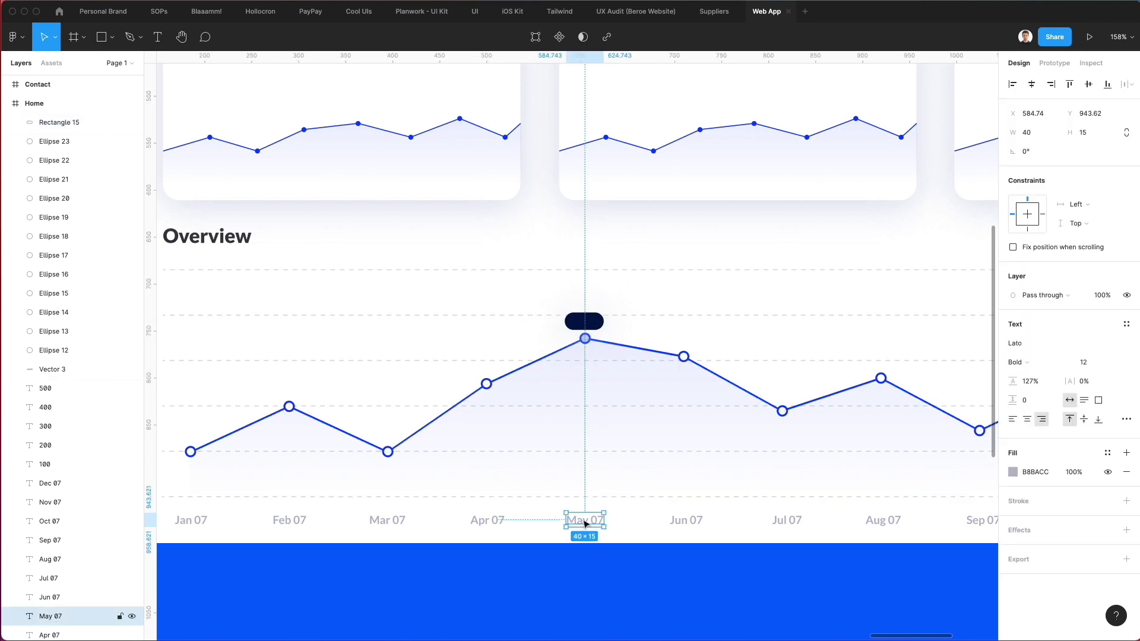
{"action": "left_click_drag", "start_coordinate": [585, 521], "coordinate": [597, 323]}
{"action": "key", "text": "super+bracketright"}
{"action": "key", "text": "super+bracketright"}
{"action": "key", "text": "super+bracketright"}
{"action": "key", "text": "super+bracketright"}
{"action": "key", "text": "super+bracketright"}
{"action": "key", "text": "super+bracketright"}
{"action": "key", "text": "super+bracketright"}
{"action": "key", "text": "super+bracketright"}
{"action": "key", "text": "super+bracketright"}
{"action": "key", "text": "super+bracketright"}
{"action": "key", "text": "super+bracketright"}
{"action": "key", "text": "super+bracketright"}
{"action": "key", "text": "super+bracketright"}
{"action": "key", "text": "super+bracketright"}
{"action": "key", "text": "super+bracketright"}
{"action": "key", "text": "super+bracketright"}
{"action": "key", "text": "super+bracketright"}
{"action": "key", "text": "super+bracketright"}
{"action": "key", "text": "super+bracketright"}
{"action": "key", "text": "super+bracketright"}
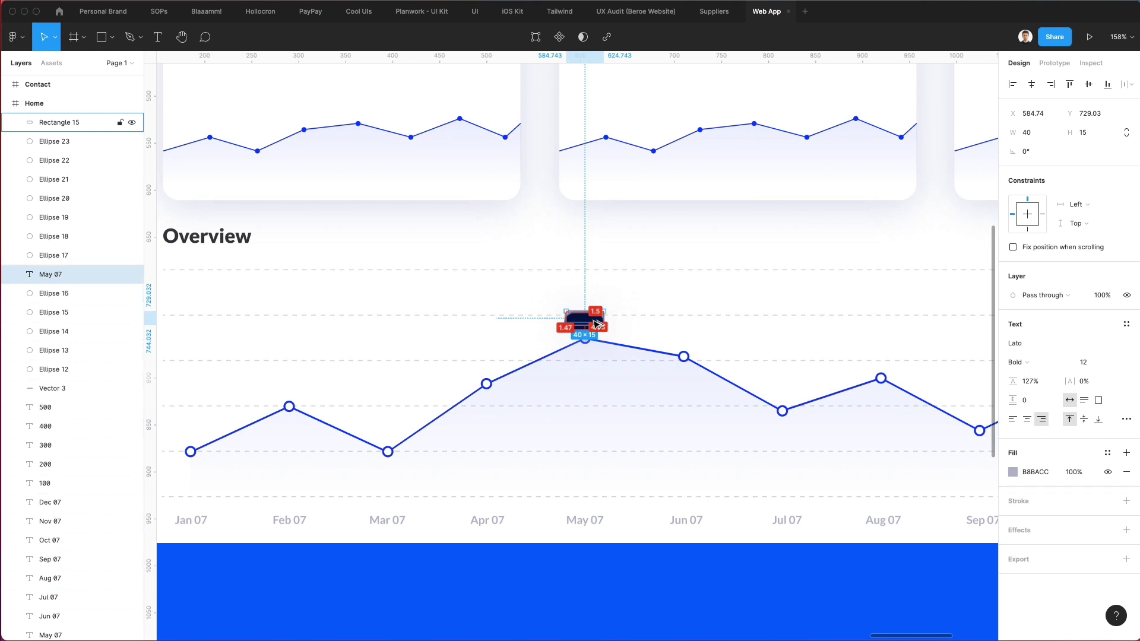
{"action": "key", "text": "super+bracketright"}
{"action": "key", "text": "super+bracketright"}
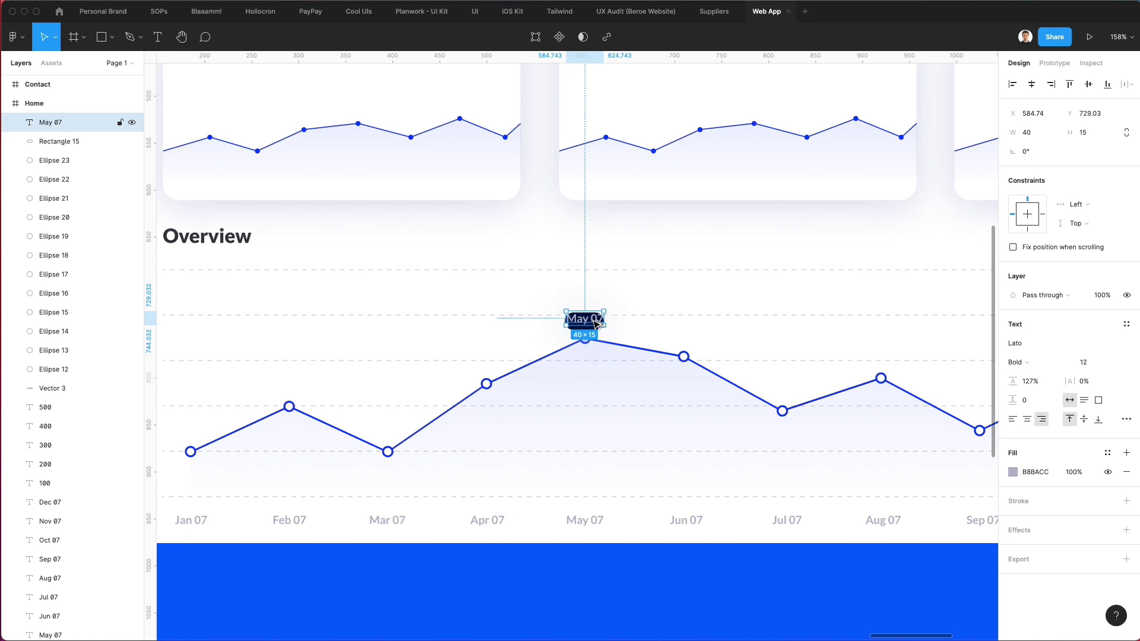
Colour the duplicated May 07 label FEFEFE and move it down to the vertical middle of the navy rectangle.
{"action": "scroll", "coordinate": [618, 308], "scroll_direction": "up", "scroll_amount": 5}
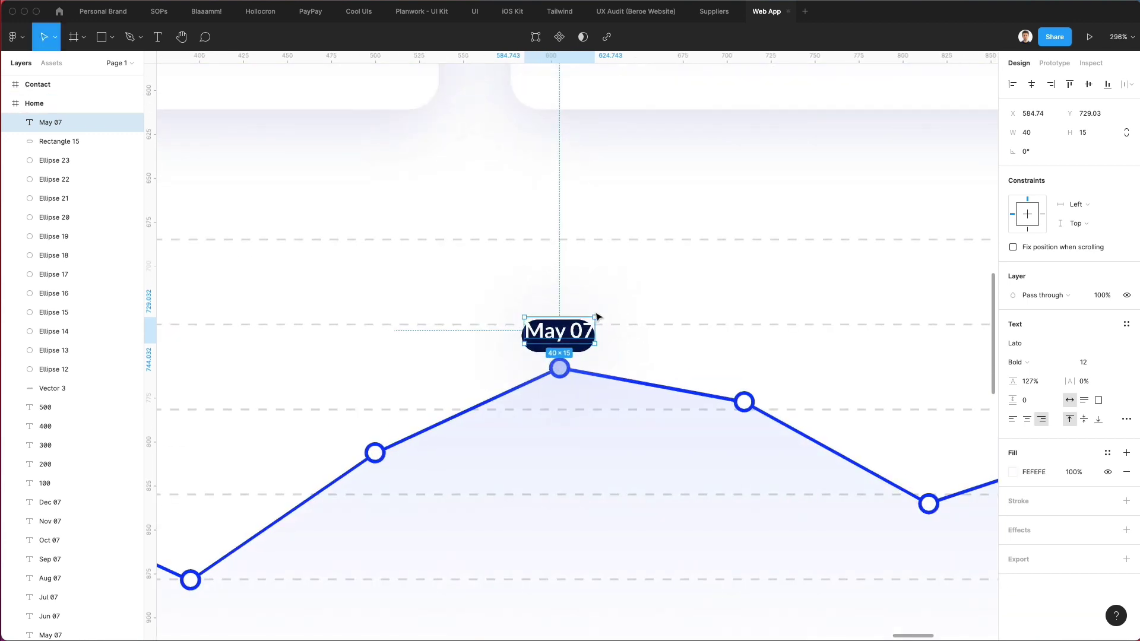
{"action": "left_click_drag", "start_coordinate": [575, 336], "coordinate": [574, 341]}
{"action": "double_click", "coordinate": [572, 336]}
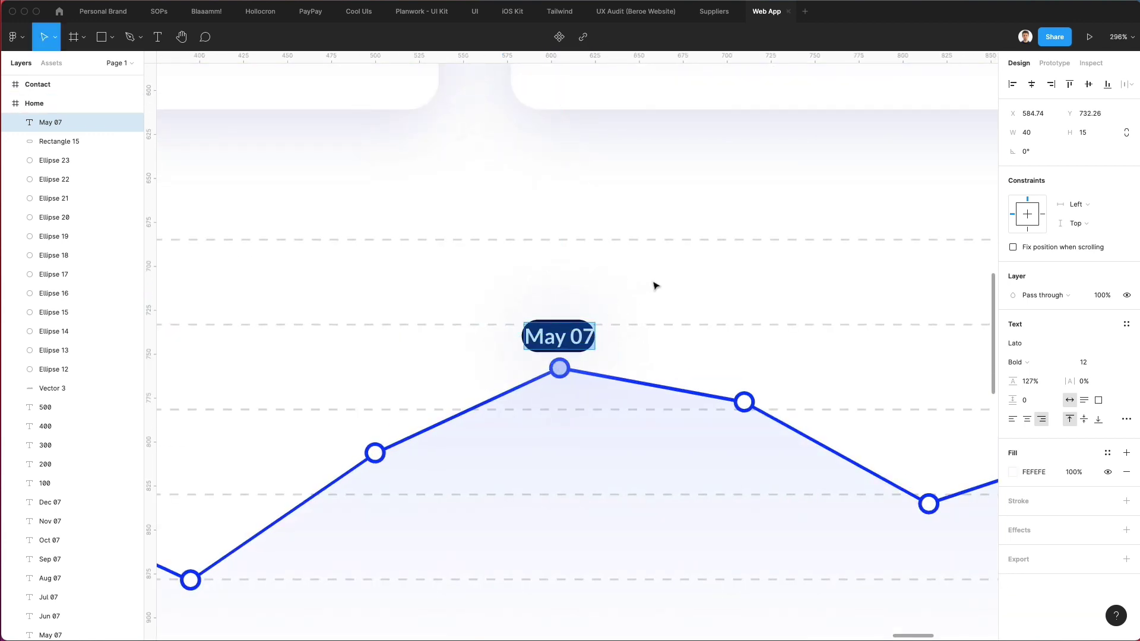
{"action": "scroll", "coordinate": [655, 287], "scroll_direction": "down", "scroll_amount": 3}
{"action": "left_click", "coordinate": [581, 237]}
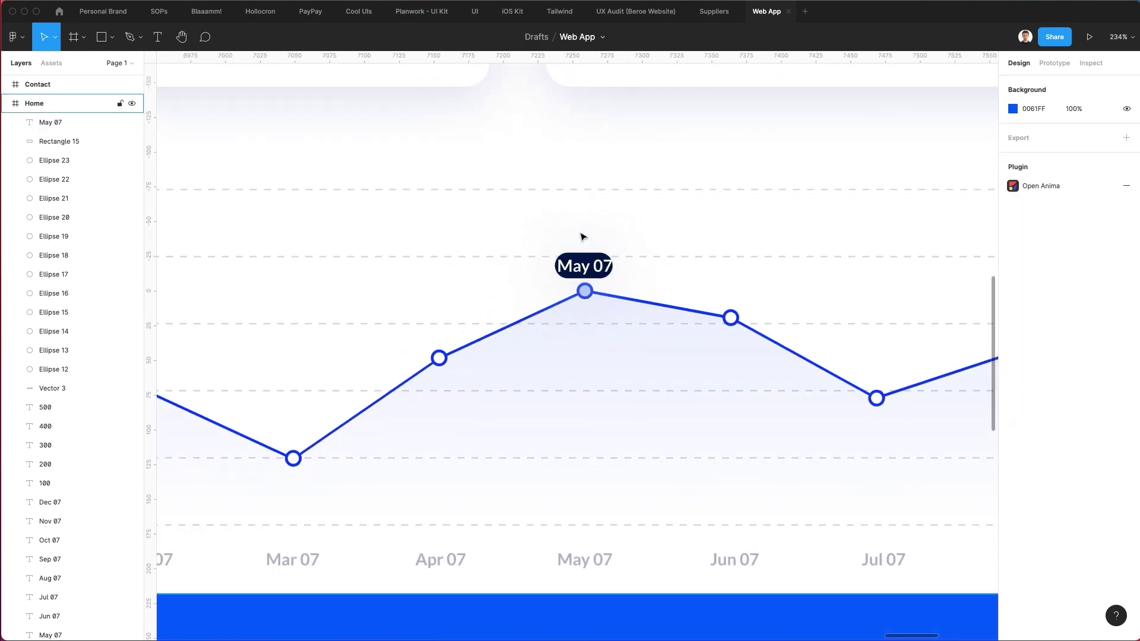
Widen the navy rectangle to about 55 and nudge it so the May 07 text sits centred with side padding.
{"action": "scroll", "coordinate": [582, 237], "scroll_direction": "up", "scroll_amount": 5}
{"action": "left_click", "coordinate": [606, 270]}
{"action": "left_click_drag", "start_coordinate": [641, 287], "coordinate": [657, 286]}
{"action": "key", "text": "Down"}
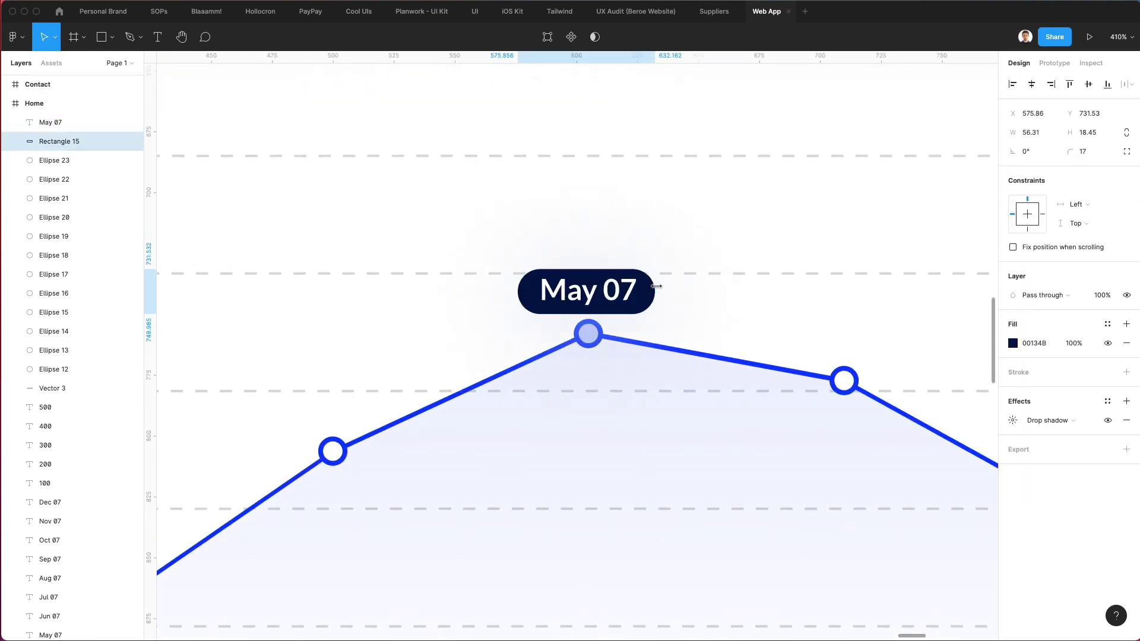
{"action": "key", "text": "Right"}
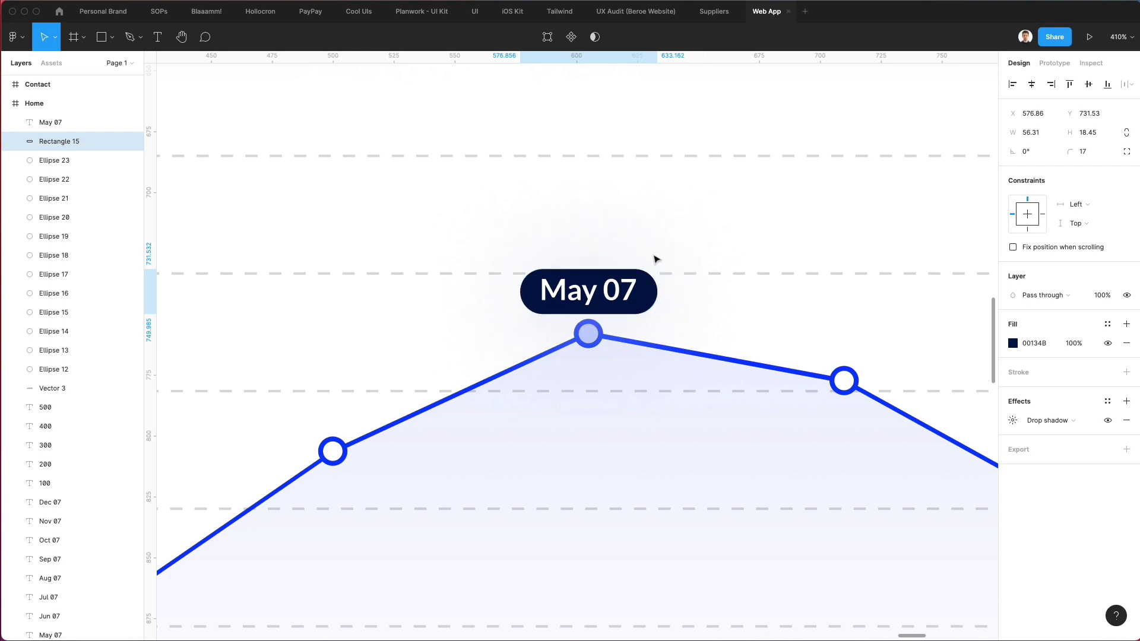
{"action": "left_click_drag", "start_coordinate": [660, 291], "coordinate": [657, 291]}
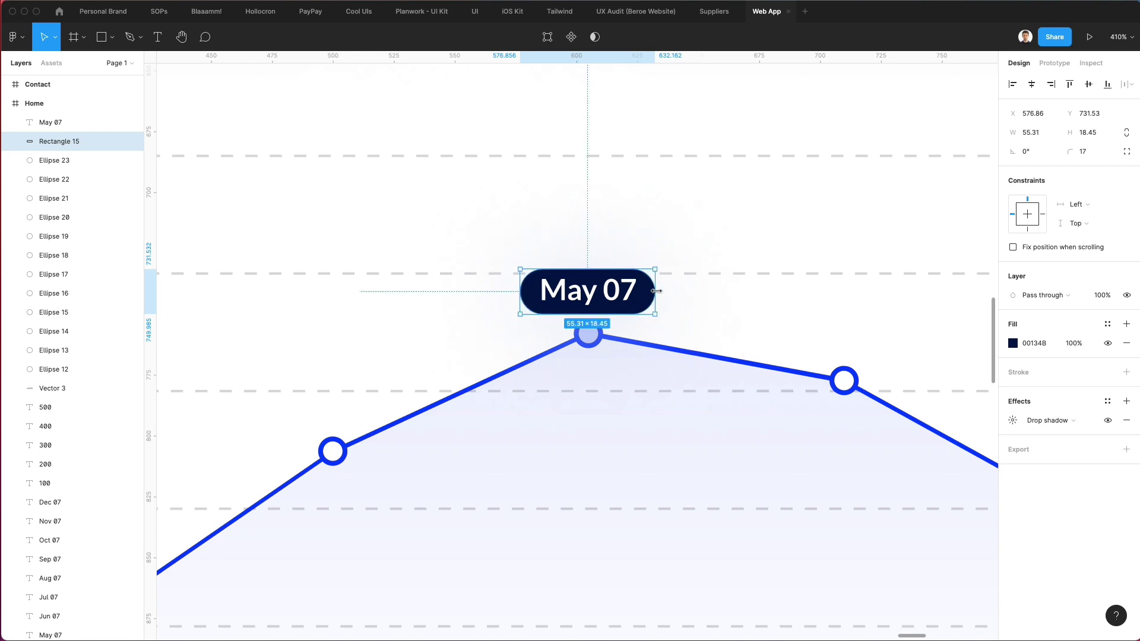
{"action": "left_click", "coordinate": [675, 239]}
Increase the navy rectangle's height to about 20 and set its corner radius to 57.
{"action": "left_click", "coordinate": [599, 272]}
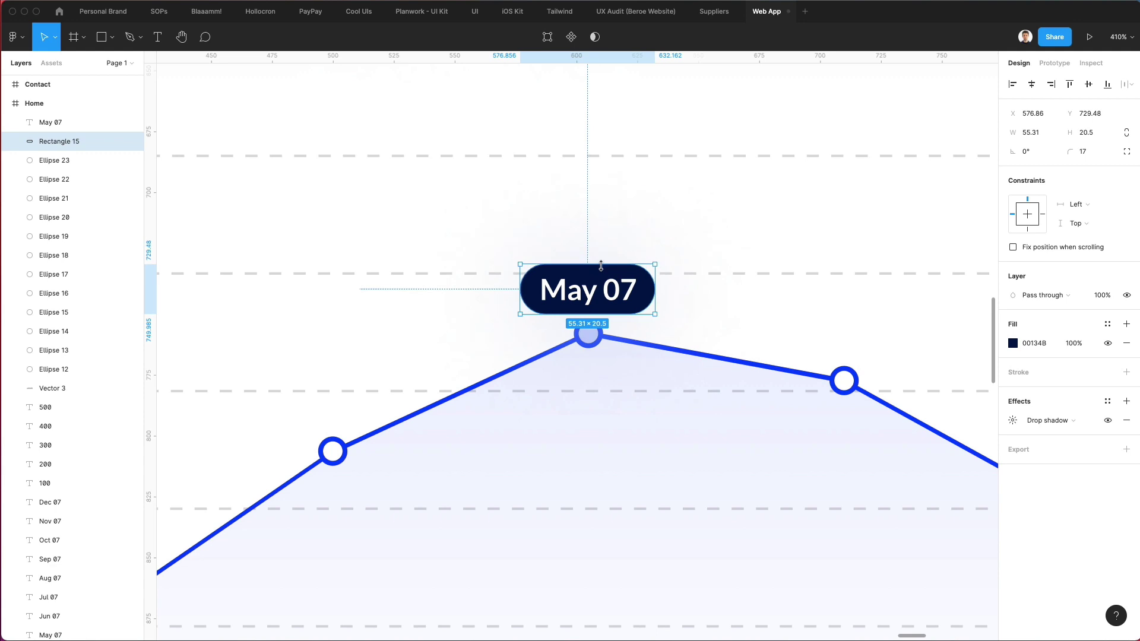
{"action": "left_click_drag", "start_coordinate": [600, 265], "coordinate": [601, 266]}
{"action": "key", "text": "Up"}
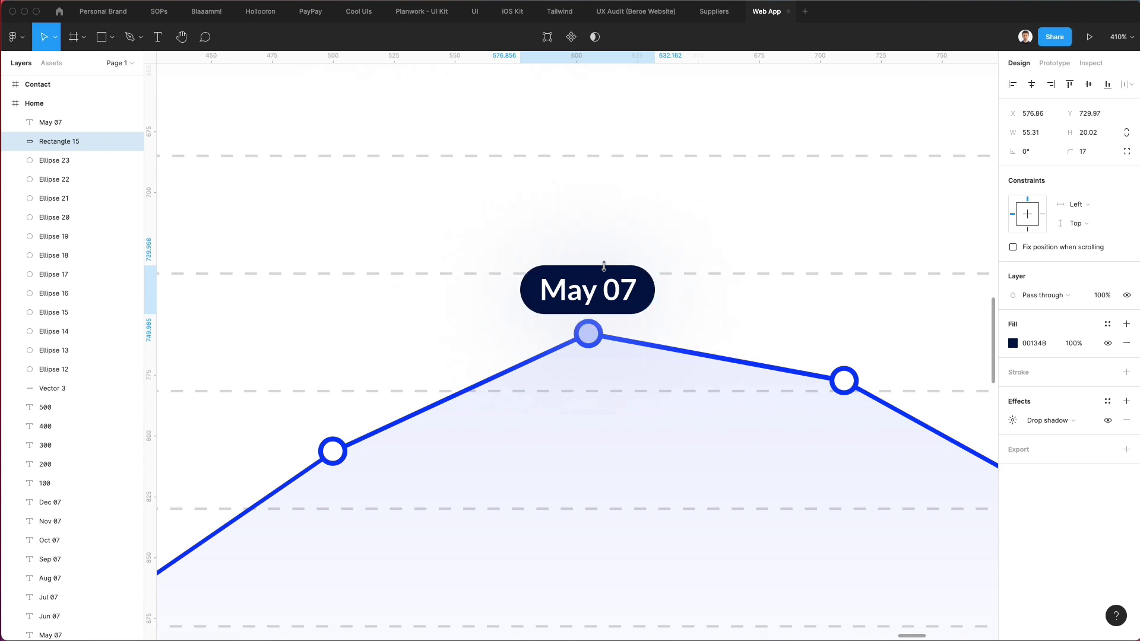
{"action": "left_click", "coordinate": [1083, 152]}
{"action": "type", "text": "57"}
{"action": "key", "text": "Return"}
{"action": "left_click", "coordinate": [667, 232]}
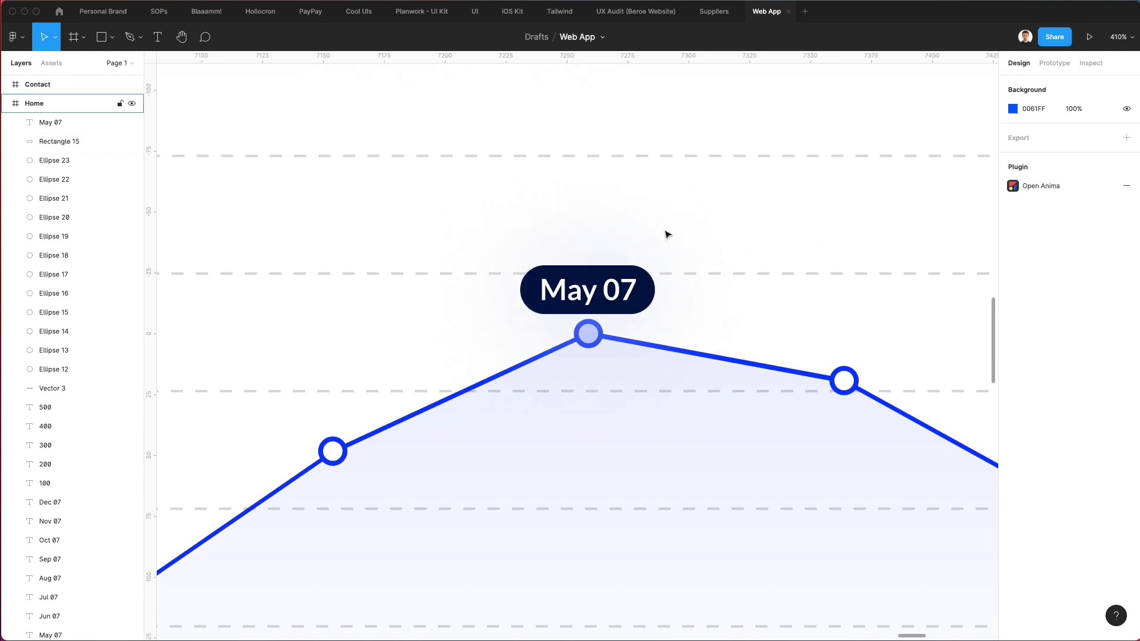
Group the white May 07 text with its navy rectangle.
{"action": "scroll", "coordinate": [659, 237], "scroll_direction": "down", "scroll_amount": 5}
{"action": "left_click", "coordinate": [643, 250]}
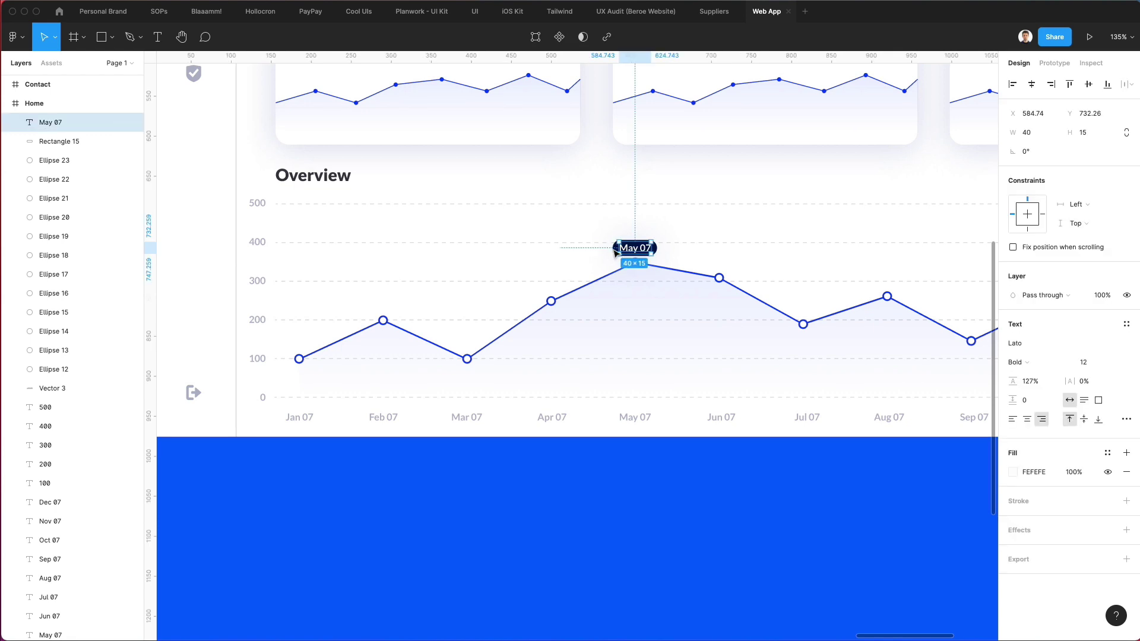
{"action": "scroll", "coordinate": [615, 252], "scroll_direction": "up", "scroll_amount": 5}
{"action": "left_click", "coordinate": [617, 249], "text": "shift"}
{"action": "key", "text": "super+g"}
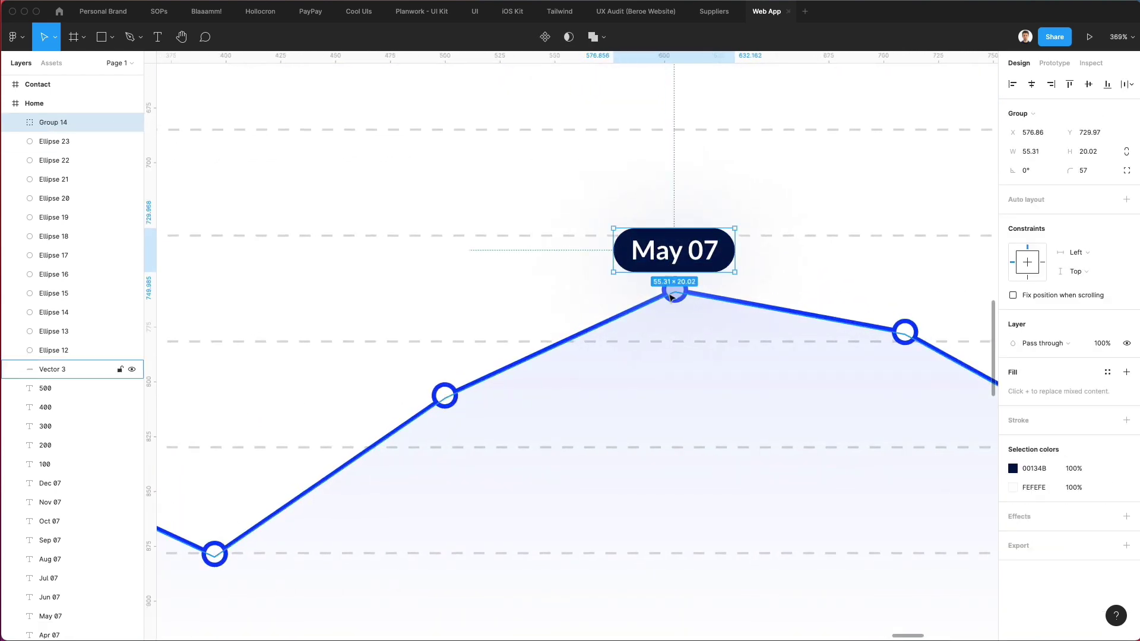
Add a drop shadow to the pale blue May 07 circle on the chart line.
{"action": "left_click", "coordinate": [54, 275]}
{"action": "left_click", "coordinate": [1023, 439]}
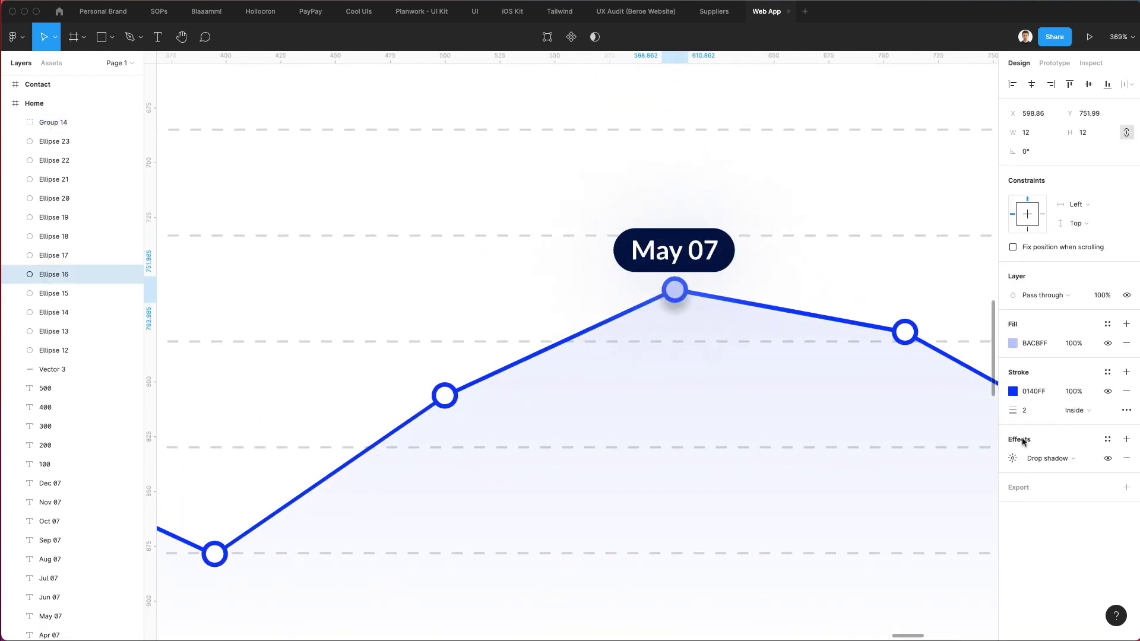
{"action": "left_click", "coordinate": [861, 196]}
{"action": "scroll", "coordinate": [830, 207], "scroll_direction": "down", "scroll_amount": 4}
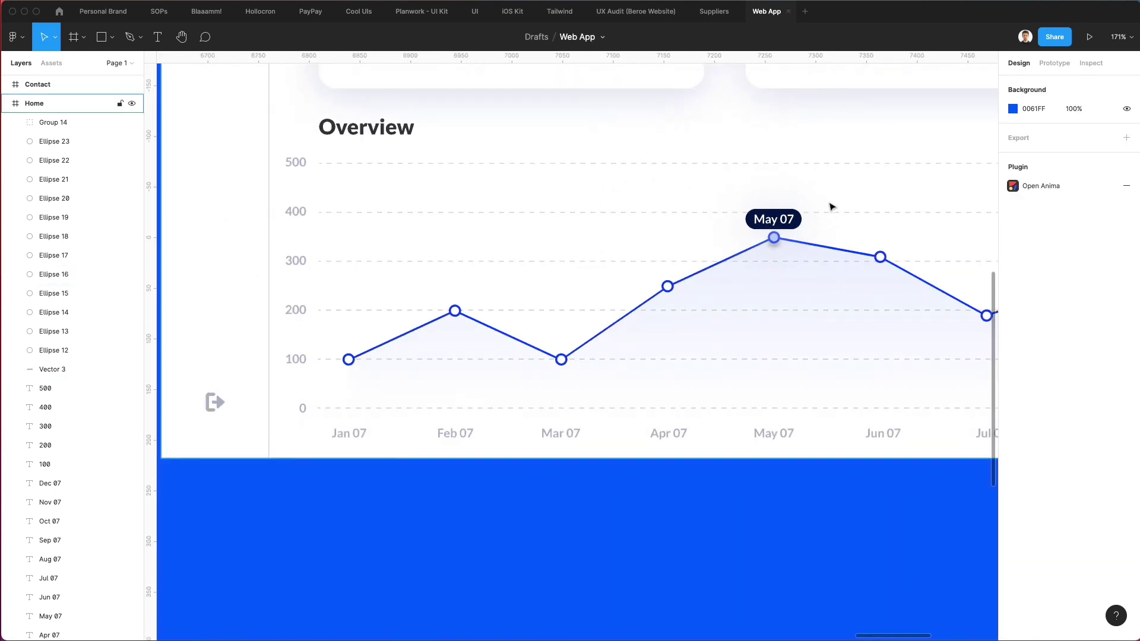
Set the font size of the May 07 text inside the navy label group to 11.
{"action": "left_click", "coordinate": [799, 220], "text": "super"}
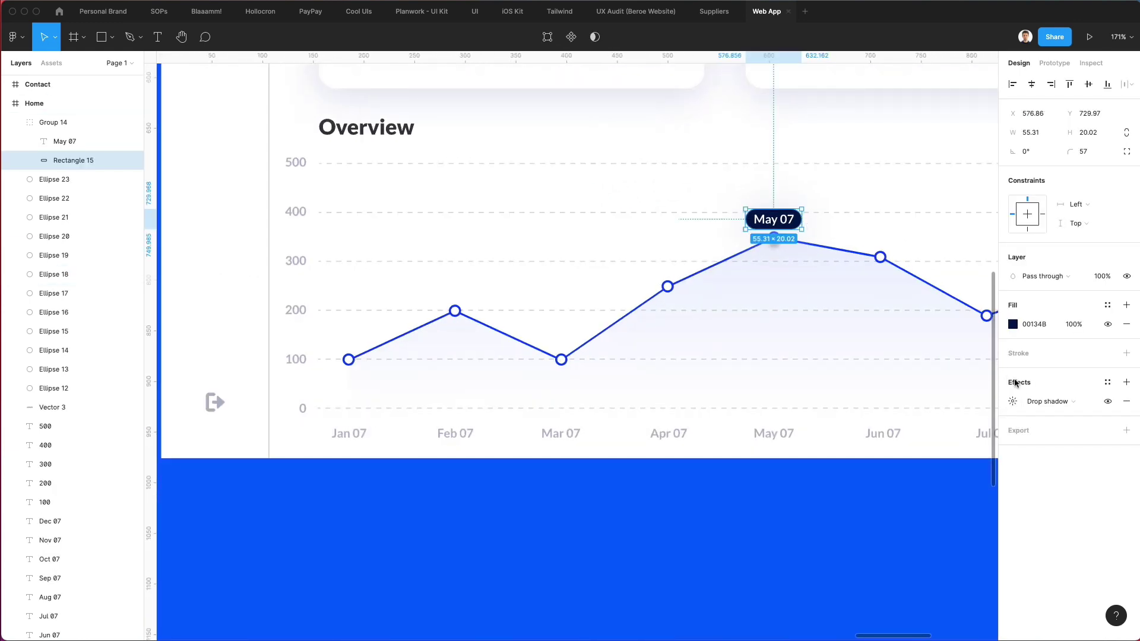
{"action": "left_click", "coordinate": [916, 234]}
{"action": "scroll", "coordinate": [916, 234], "scroll_direction": "down", "scroll_amount": 2}
{"action": "scroll", "coordinate": [832, 232], "scroll_direction": "right", "scroll_amount": 3}
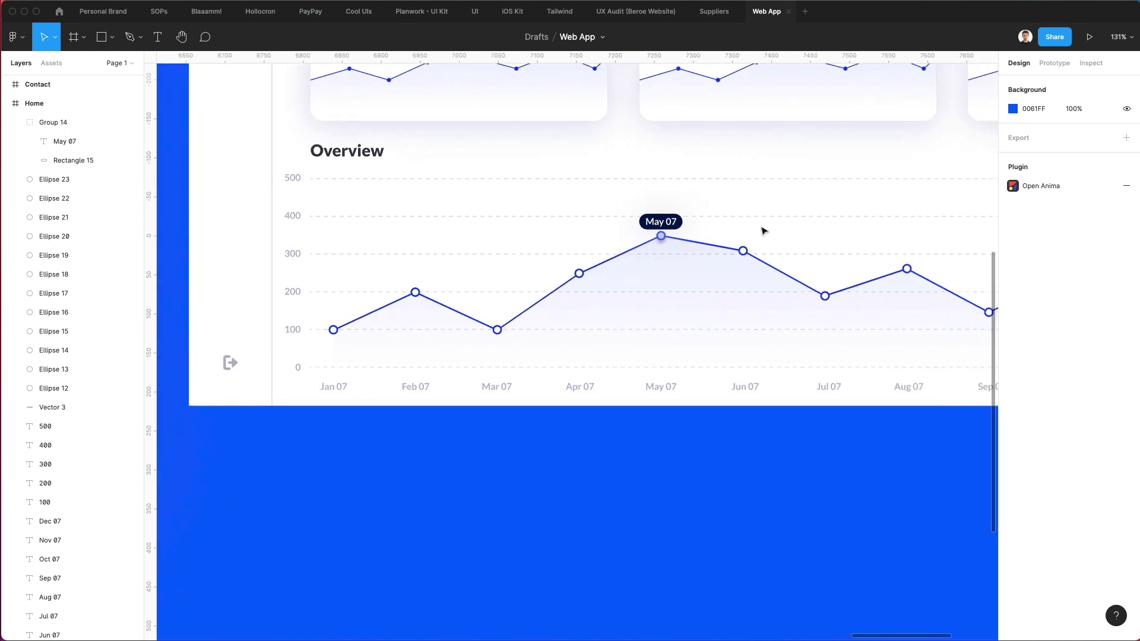
{"action": "left_click", "coordinate": [64, 142]}
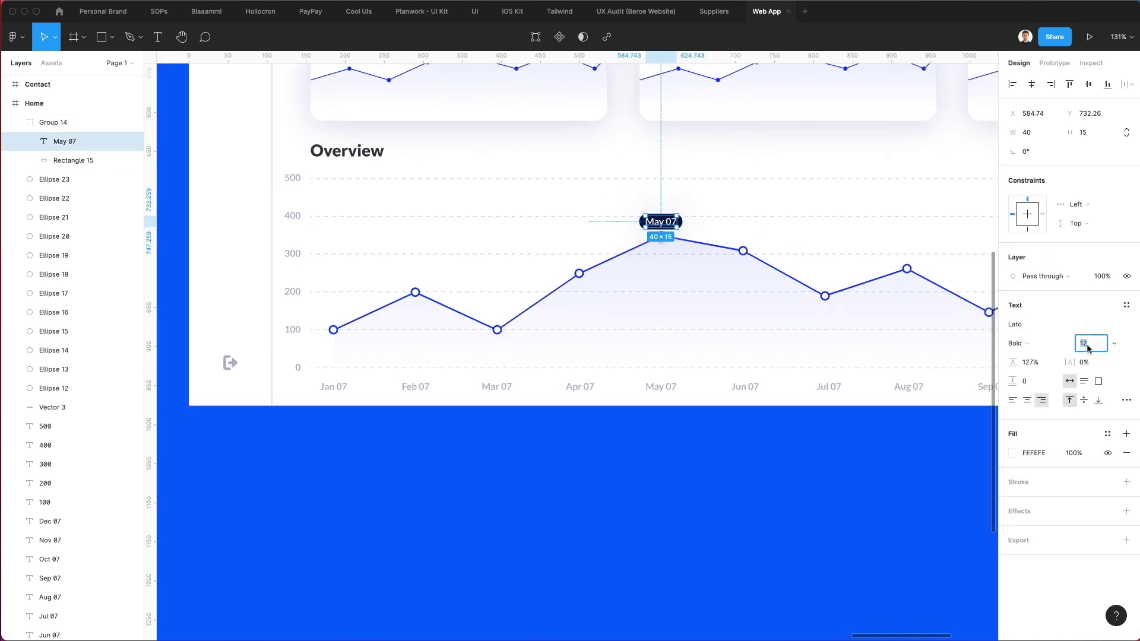
{"action": "type", "text": "11"}
{"action": "key", "text": "Return"}
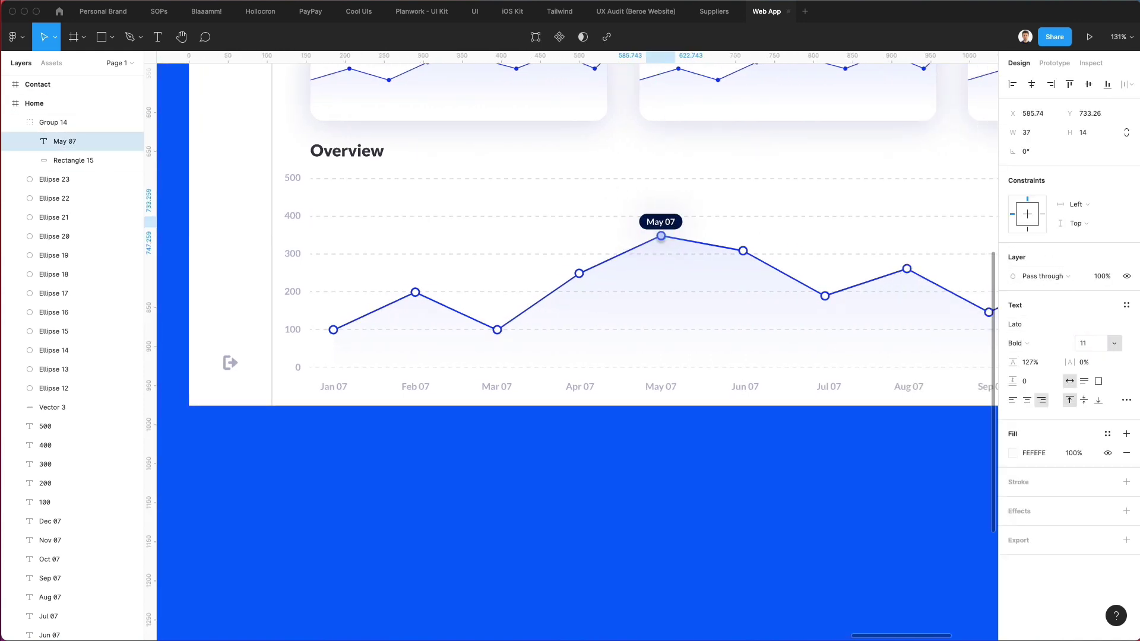
{"action": "left_click", "coordinate": [784, 254]}
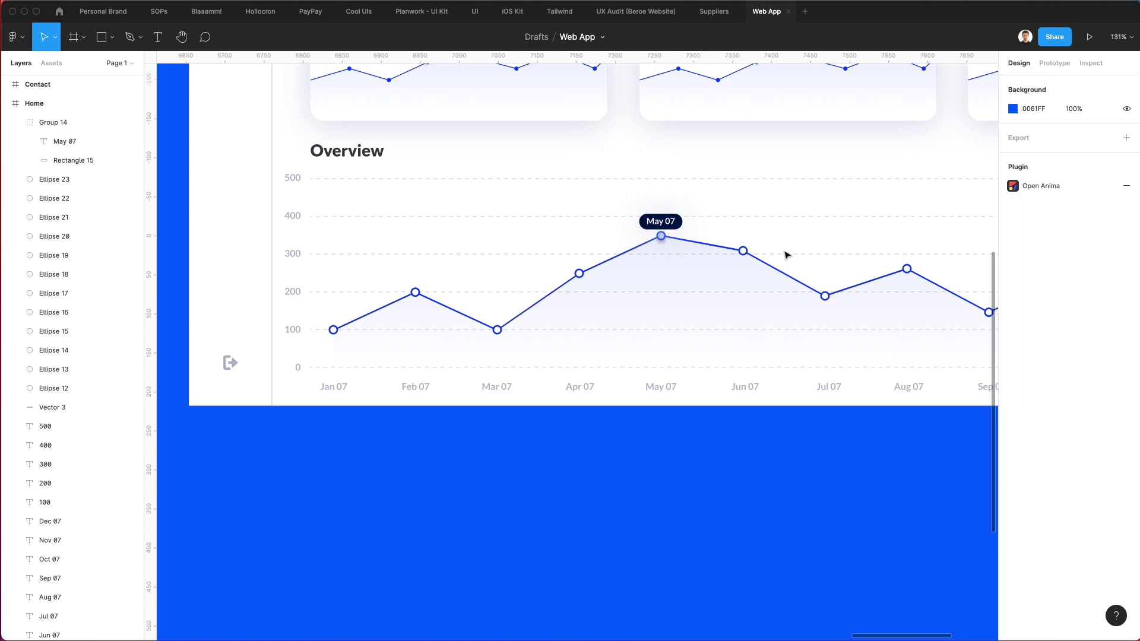
Review the complete Home screen with the Overview chart and its May 07 label.
{"action": "scroll", "coordinate": [785, 256], "scroll_direction": "down", "scroll_amount": 5}
{"action": "scroll", "coordinate": [785, 255], "scroll_direction": "up", "scroll_amount": 5}
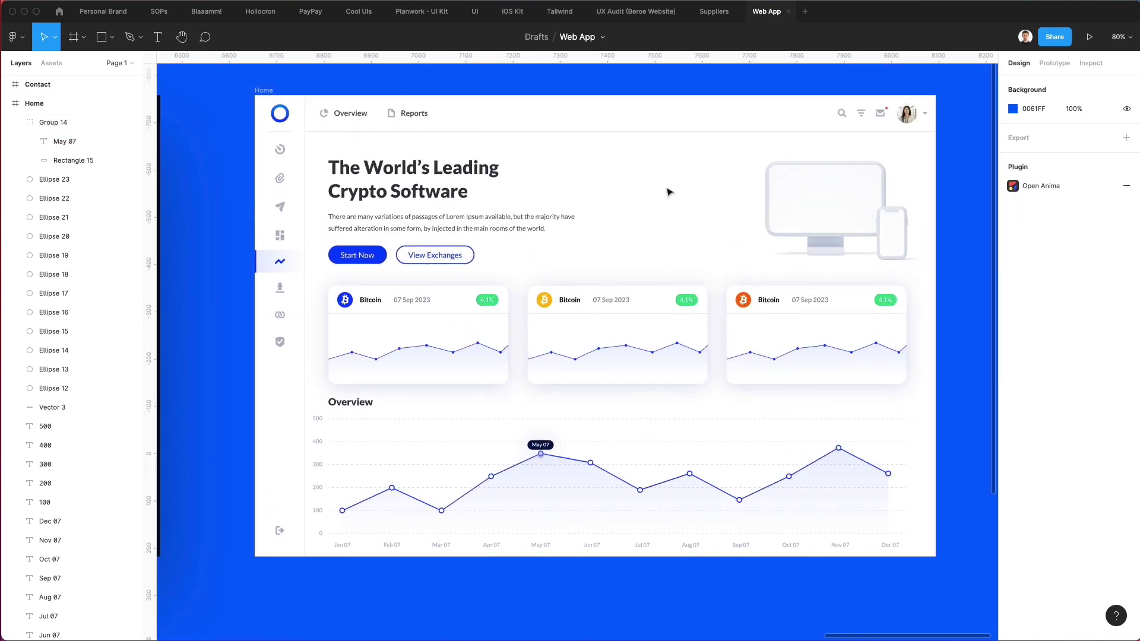
{"action": "scroll", "coordinate": [670, 192], "scroll_direction": "up", "scroll_amount": 2}
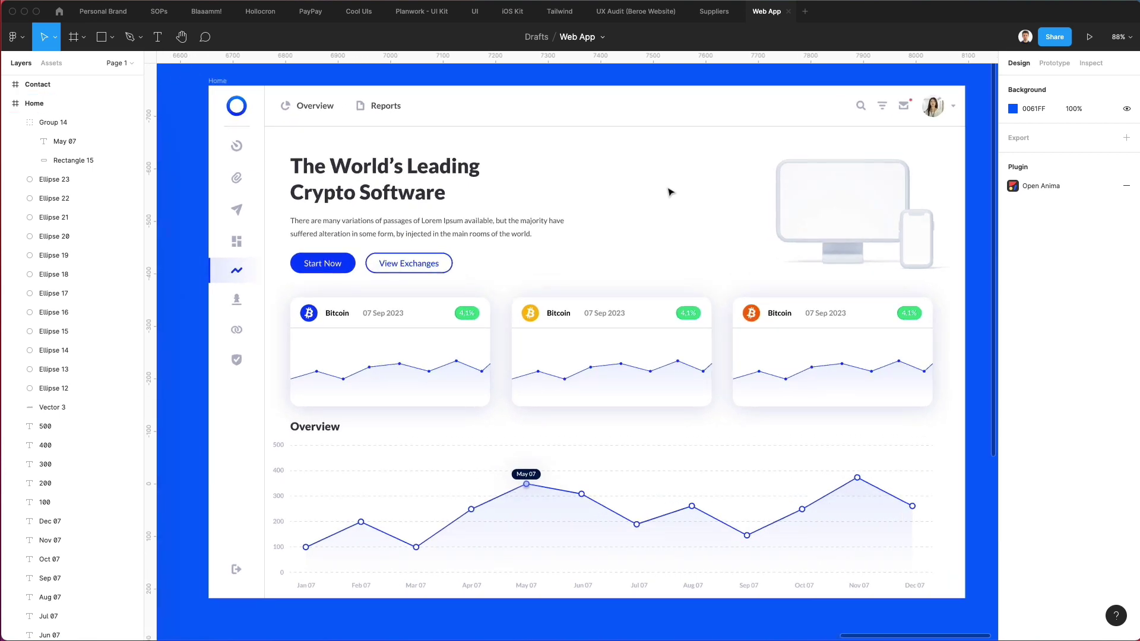
{"action": "scroll", "coordinate": [659, 185], "scroll_direction": "right", "scroll_amount": 1}
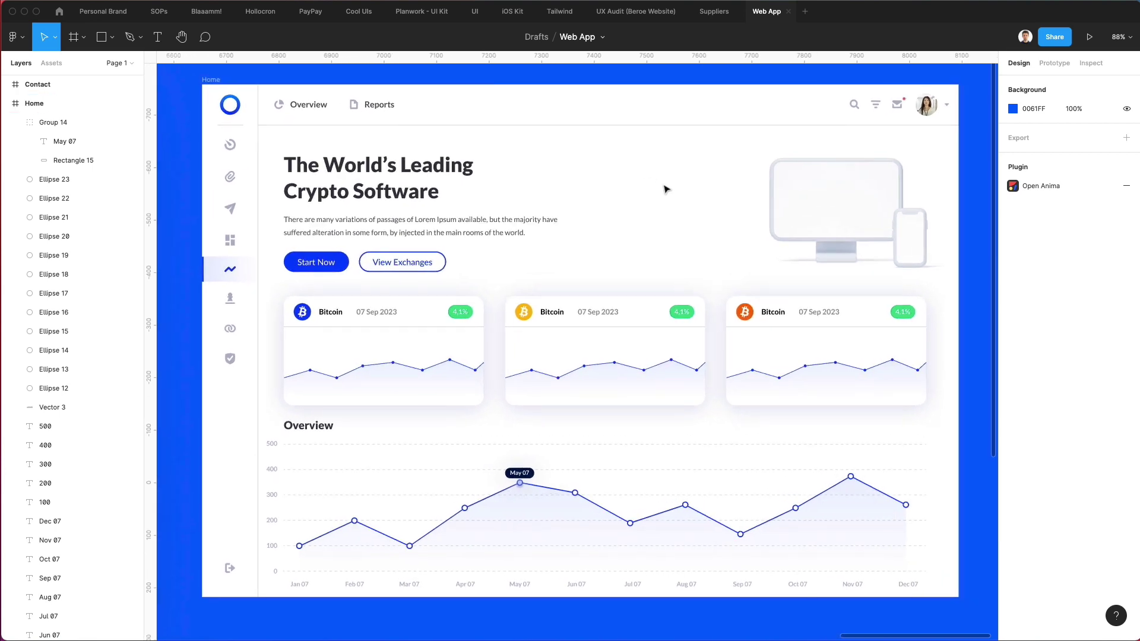